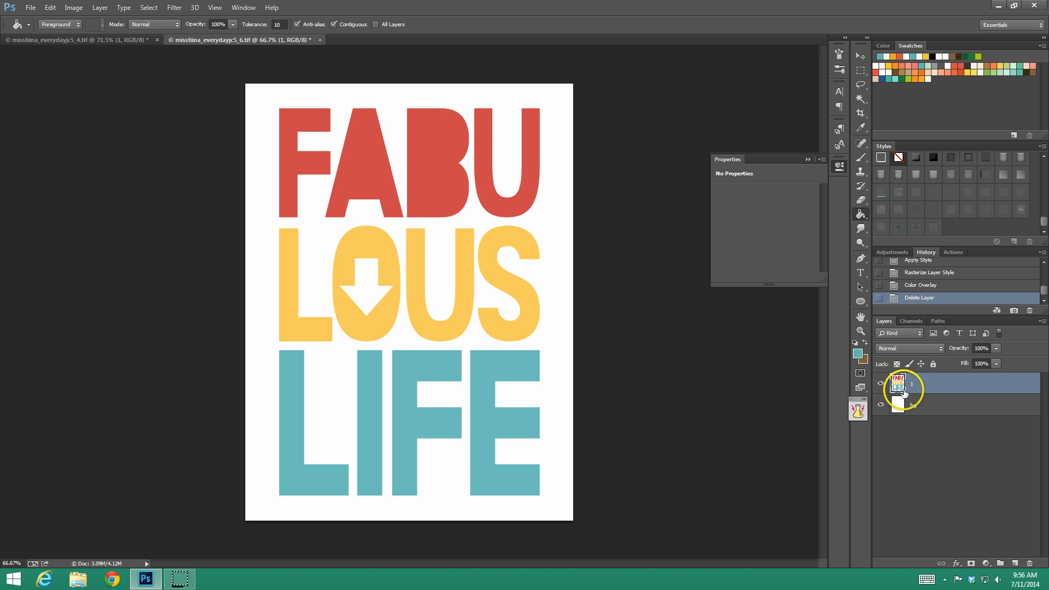
Step: Back up layers 1 and bg as duplicates inside a hidden group
{"action": "left_click", "coordinate": [923, 407], "text": "shift"}
{"action": "right_click", "coordinate": [924, 407]}
{"action": "left_click", "coordinate": [820, 162]}
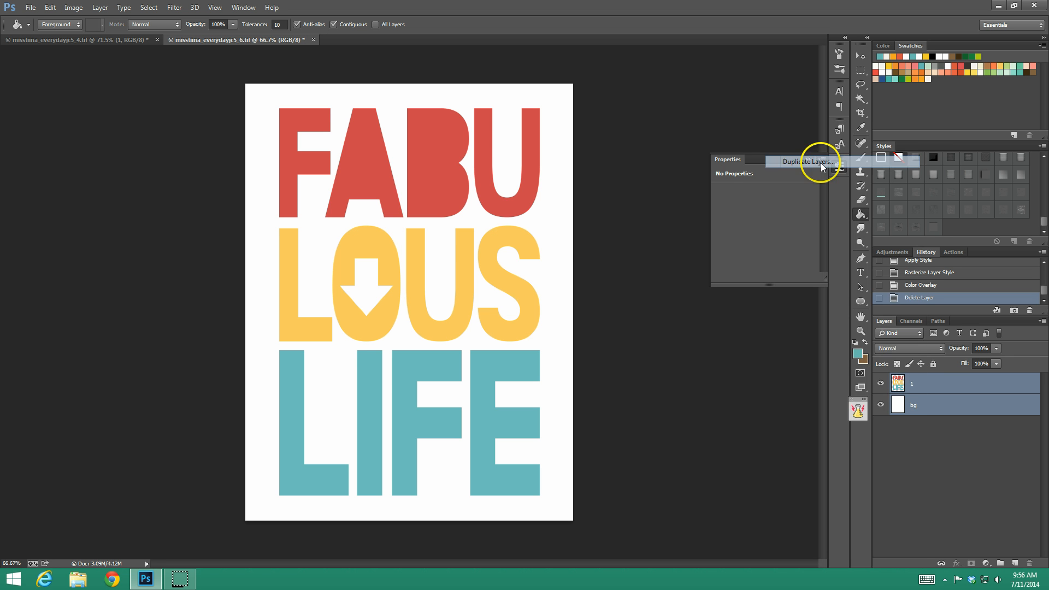
{"action": "left_click", "coordinate": [620, 180]}
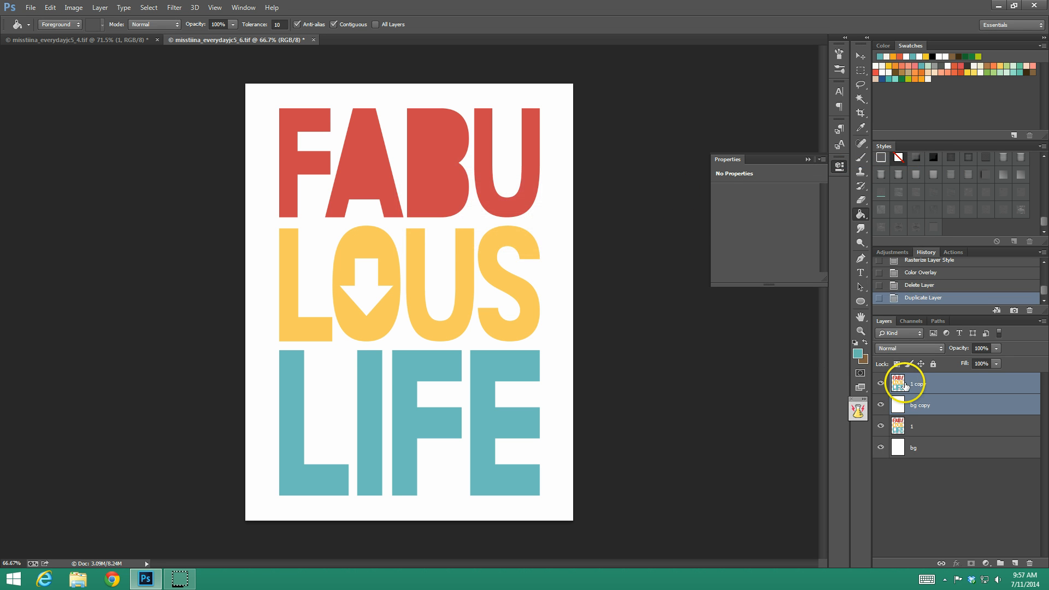
{"action": "key", "text": "ctrl+g"}
{"action": "left_click", "coordinate": [881, 380]}
Step: Merge the original layers 1 and bg into a single layer
{"action": "left_click", "coordinate": [937, 397]}
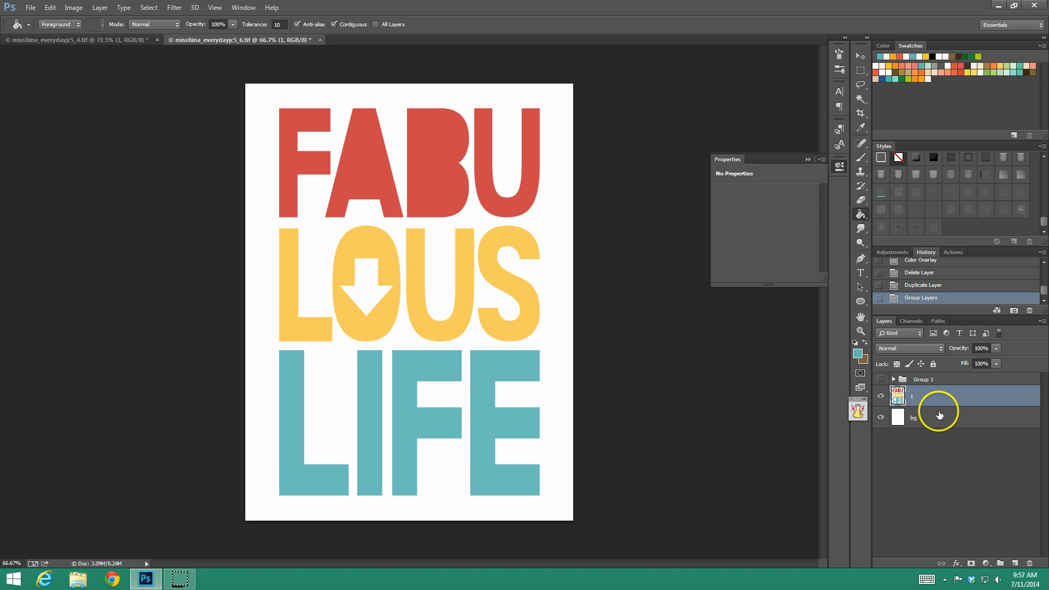
{"action": "left_click", "coordinate": [939, 416], "text": "shift"}
{"action": "right_click", "coordinate": [937, 417]}
{"action": "left_click", "coordinate": [862, 403]}
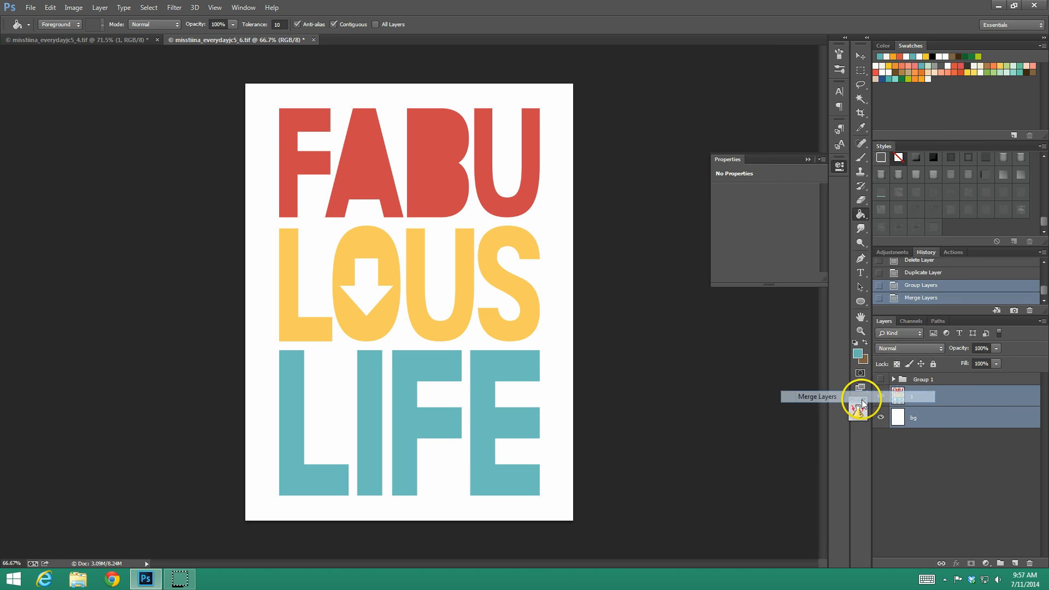
Step: Try a series of white, black and other distressed texture styles on the merged layer, and clear the style
{"action": "left_click", "coordinate": [902, 194]}
{"action": "left_click", "coordinate": [913, 191]}
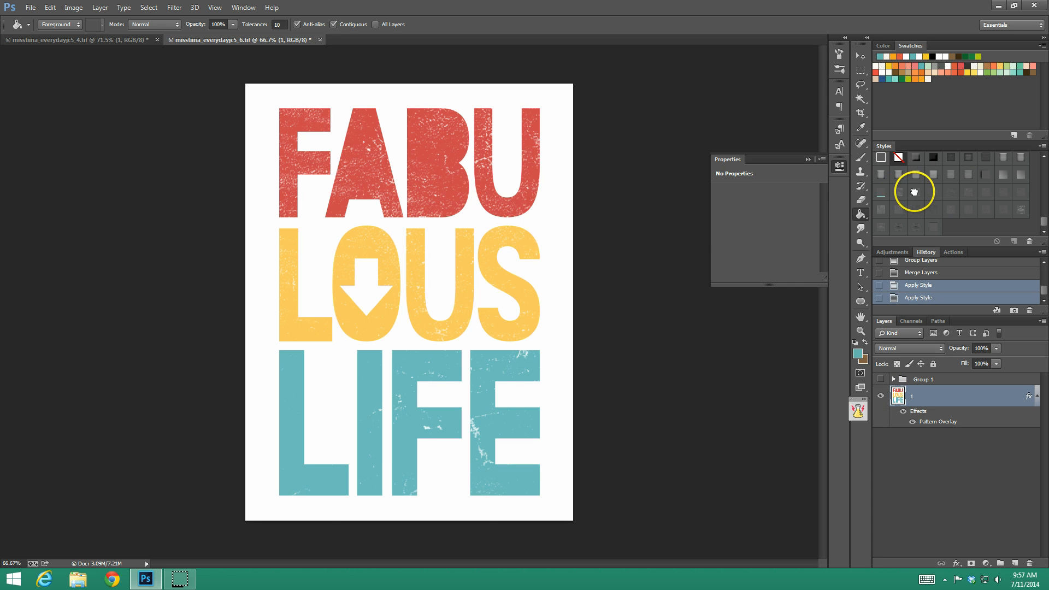
{"action": "left_click", "coordinate": [930, 192]}
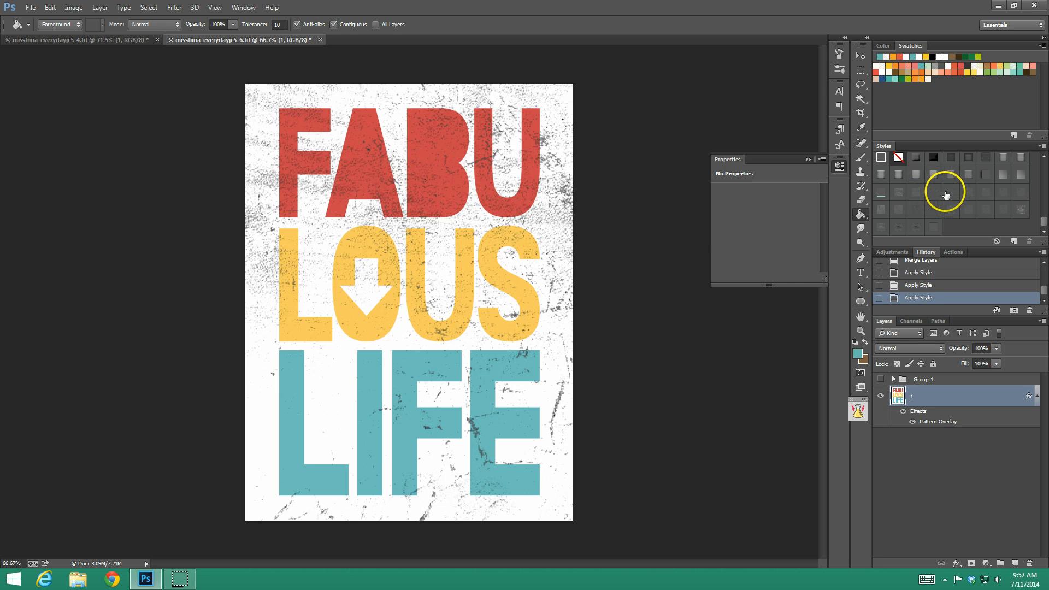
{"action": "left_click", "coordinate": [945, 194]}
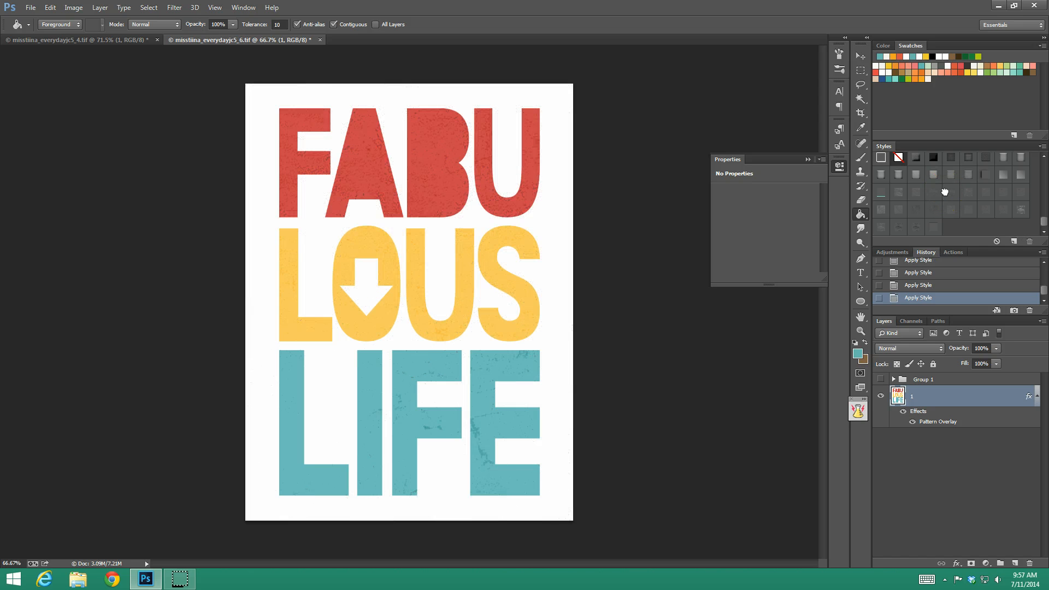
{"action": "left_click", "coordinate": [967, 192]}
{"action": "left_click", "coordinate": [986, 191]}
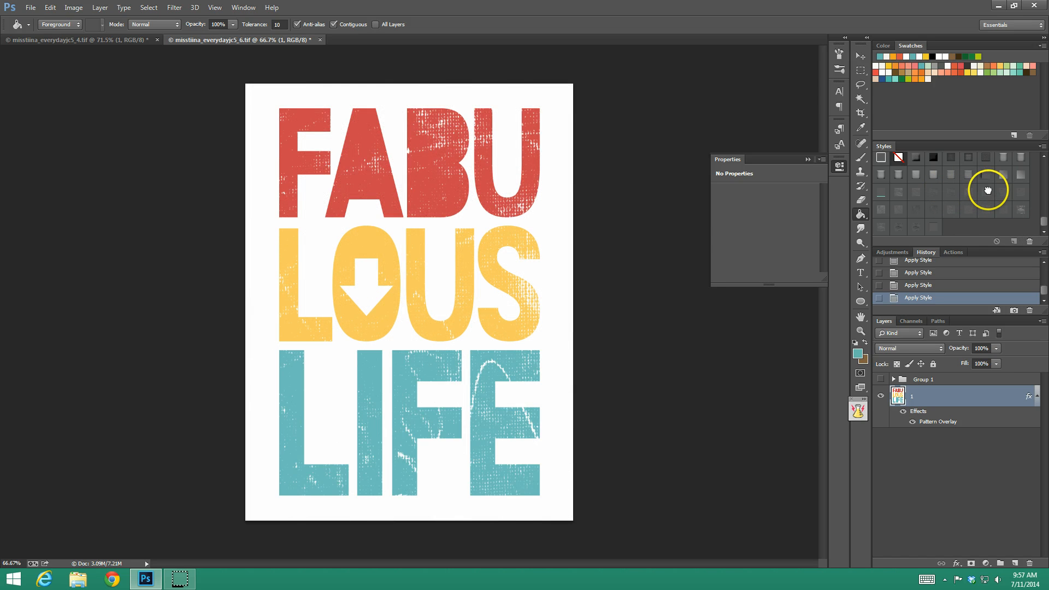
{"action": "left_click", "coordinate": [1002, 190]}
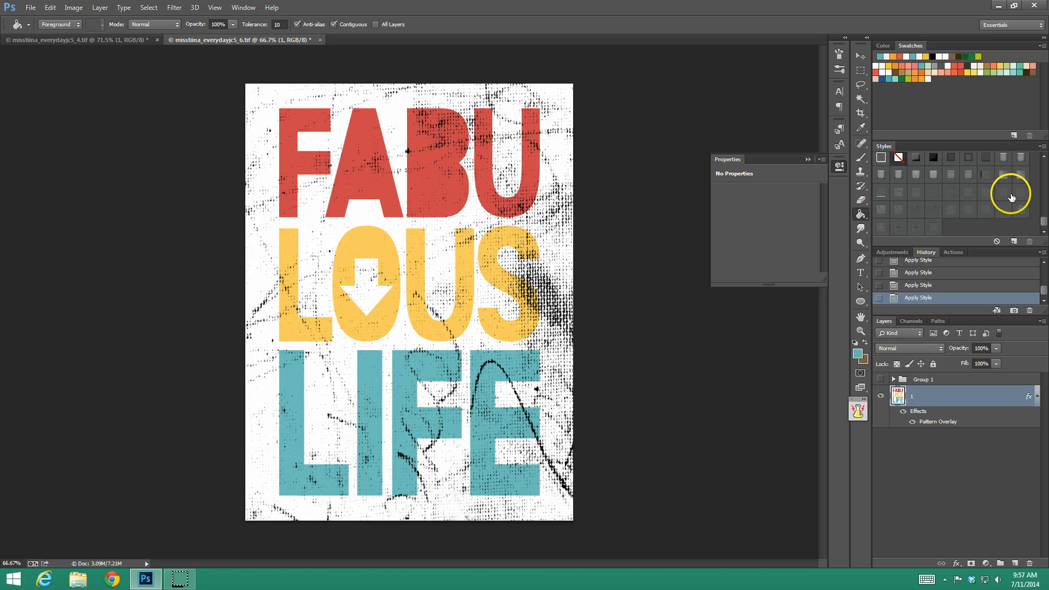
{"action": "left_click", "coordinate": [882, 210]}
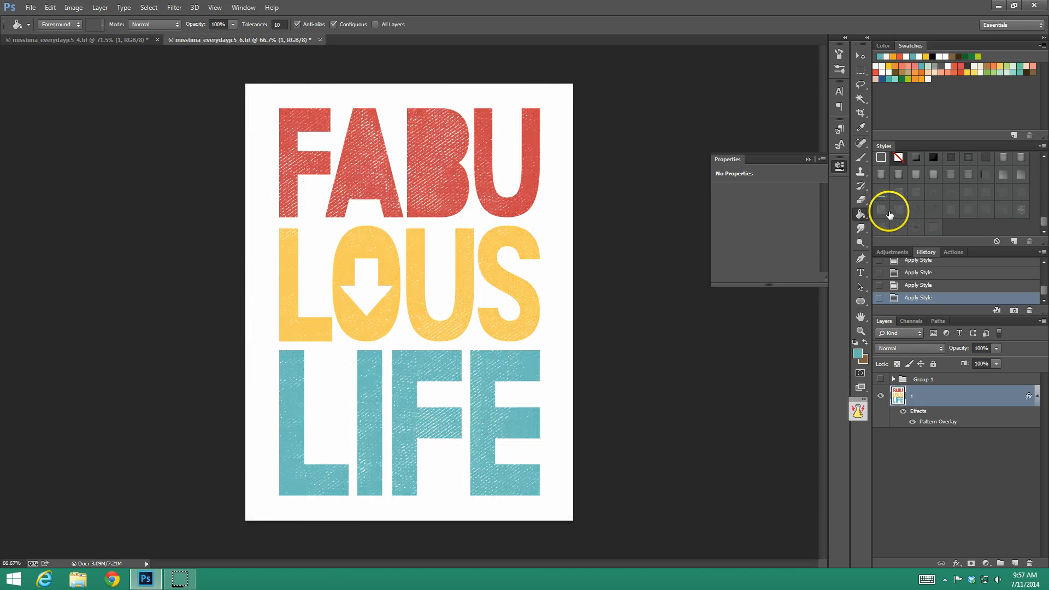
{"action": "left_click", "coordinate": [914, 208]}
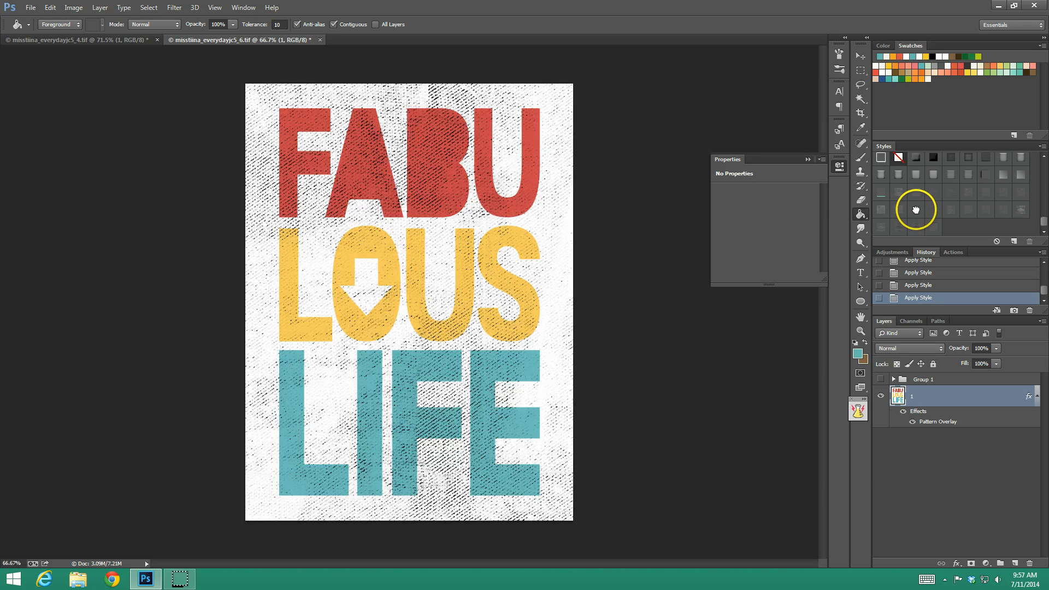
{"action": "left_click", "coordinate": [931, 209]}
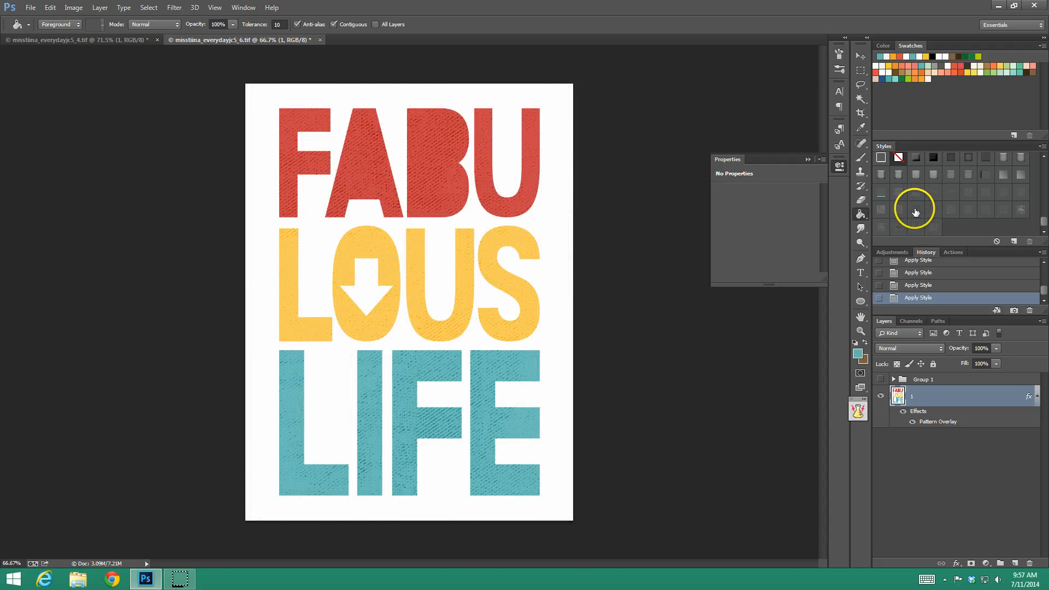
{"action": "left_click", "coordinate": [915, 212]}
{"action": "left_click", "coordinate": [898, 210]}
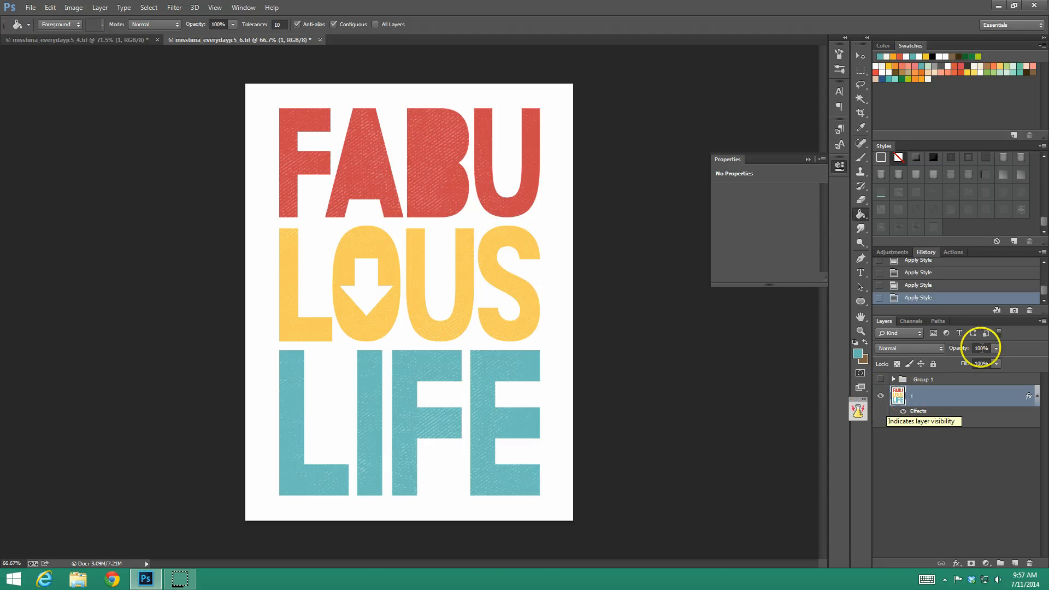
{"action": "left_click", "coordinate": [995, 242]}
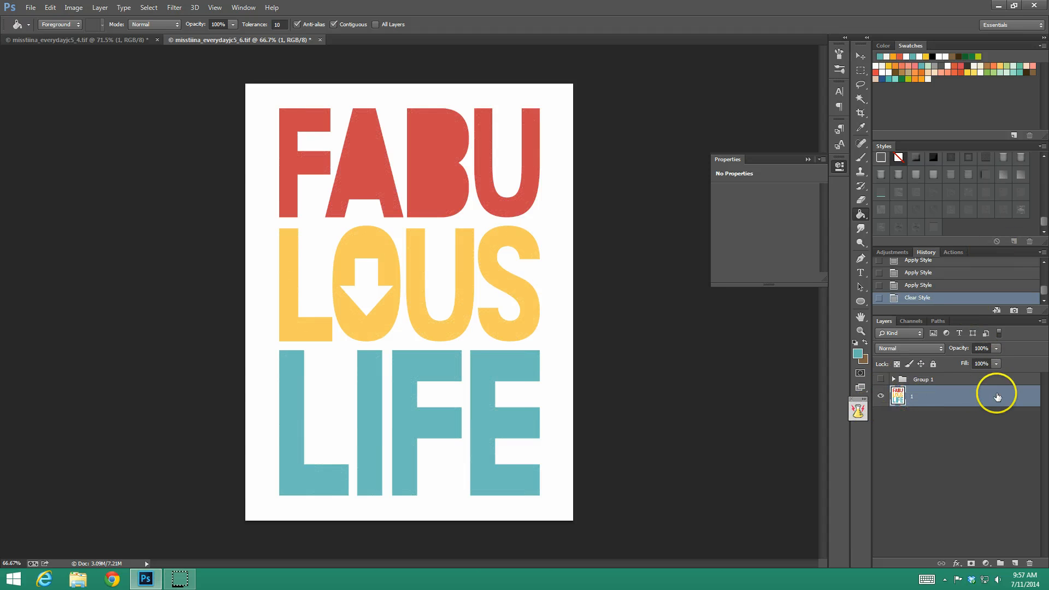
Step: Duplicate the merged layer 1 and set the copy's fill to 0%
{"action": "right_click", "coordinate": [924, 403]}
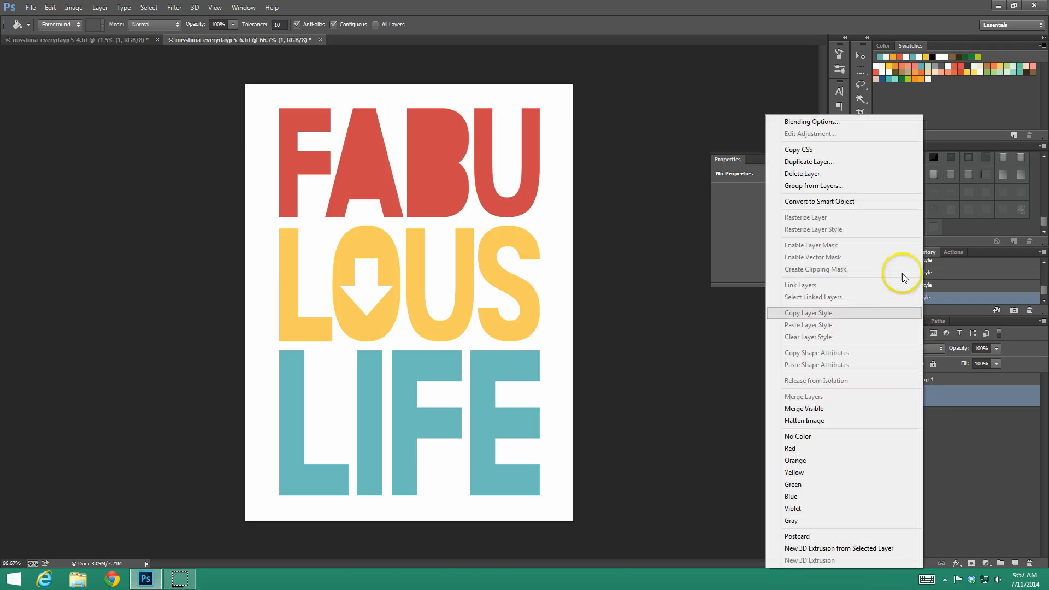
{"action": "left_click", "coordinate": [822, 164]}
{"action": "left_click", "coordinate": [614, 179]}
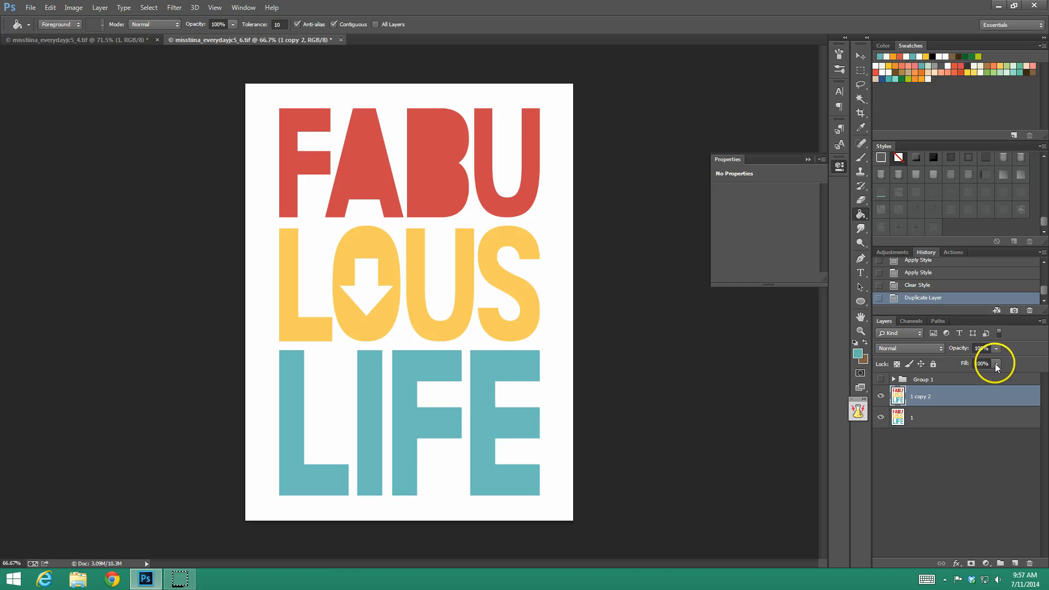
{"action": "left_click_drag", "start_coordinate": [995, 363], "coordinate": [925, 367]}
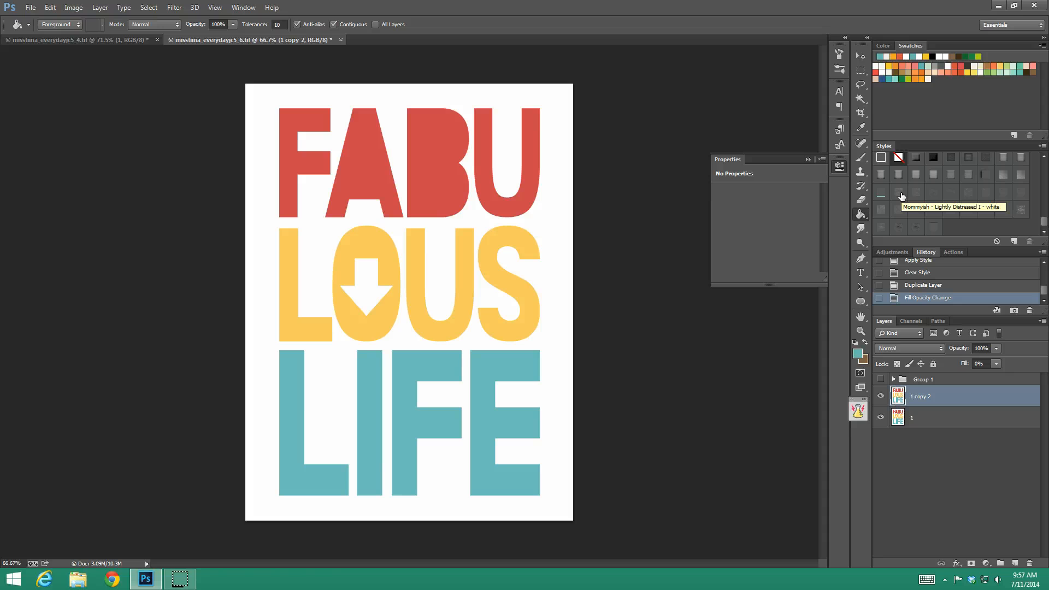
Step: Try different distressed styles on the zero-fill copy, settling on the black canvas-weave texture with heavy curved scratches
{"action": "left_click", "coordinate": [933, 193]}
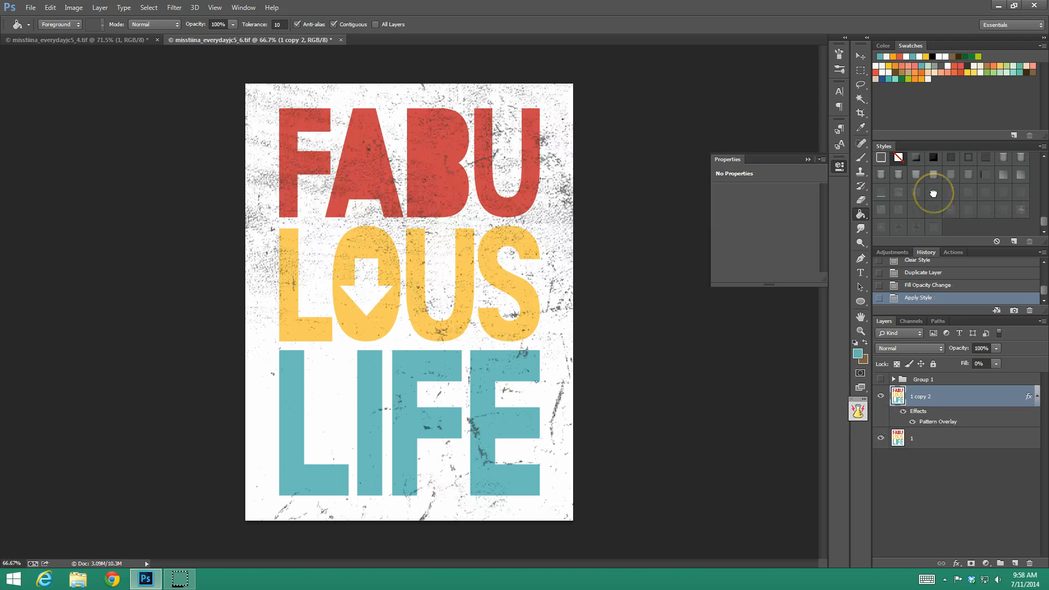
{"action": "left_click", "coordinate": [1021, 192]}
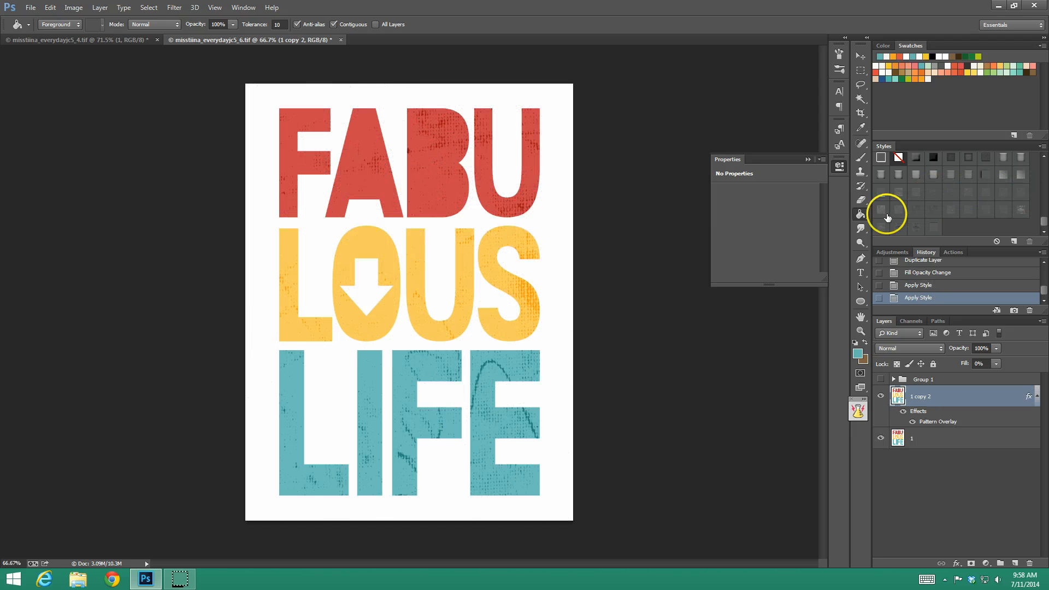
{"action": "left_click", "coordinate": [888, 218]}
{"action": "left_click", "coordinate": [997, 211]}
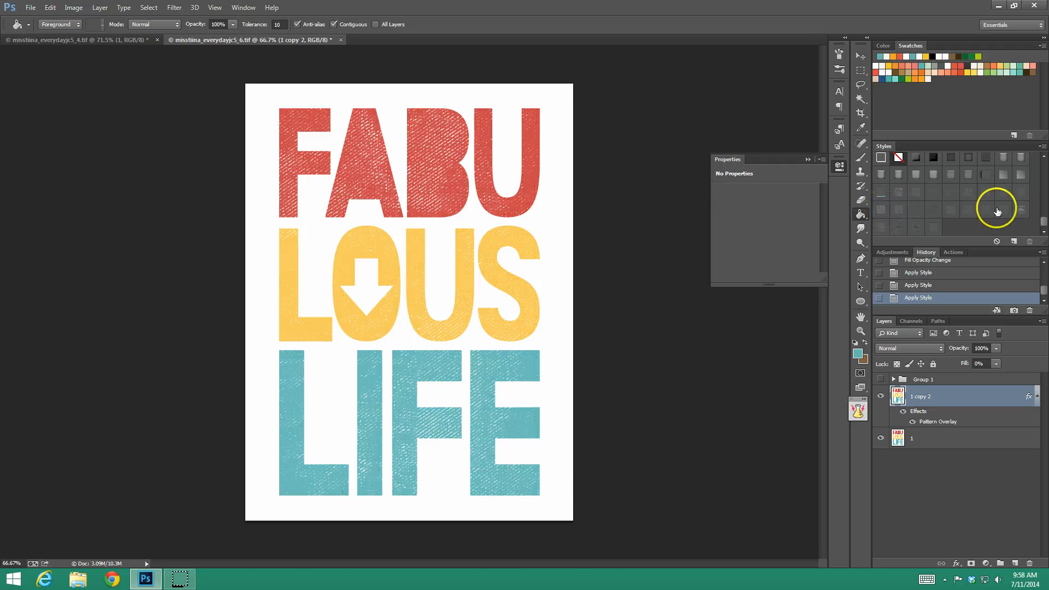
{"action": "left_click", "coordinate": [1004, 195]}
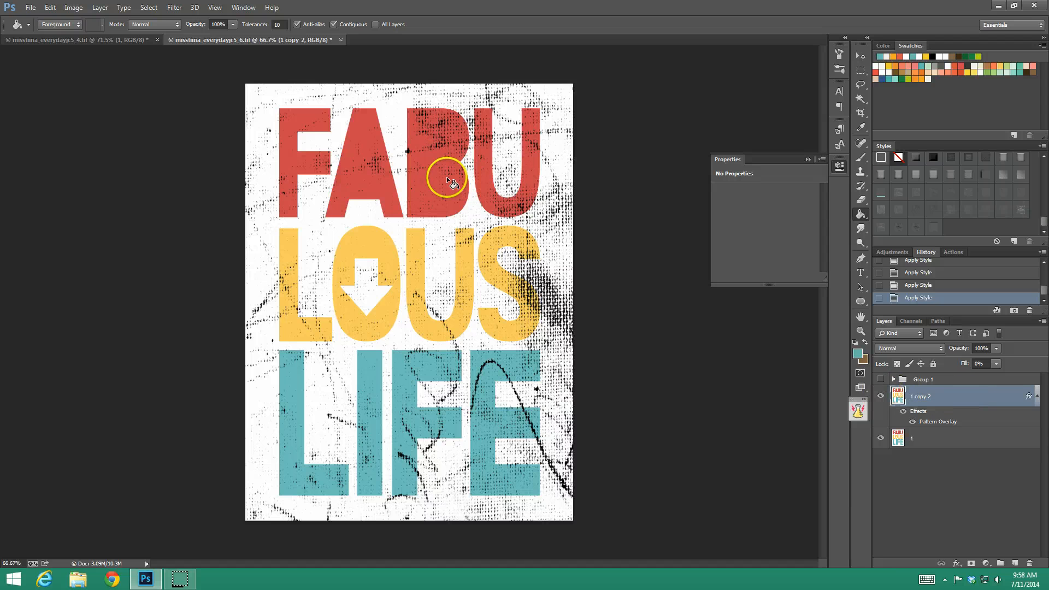
Step: Reposition the copy's pattern overlay up and to the right so its arched scratch crosses the U of FABU
{"action": "double_click", "coordinate": [999, 404]}
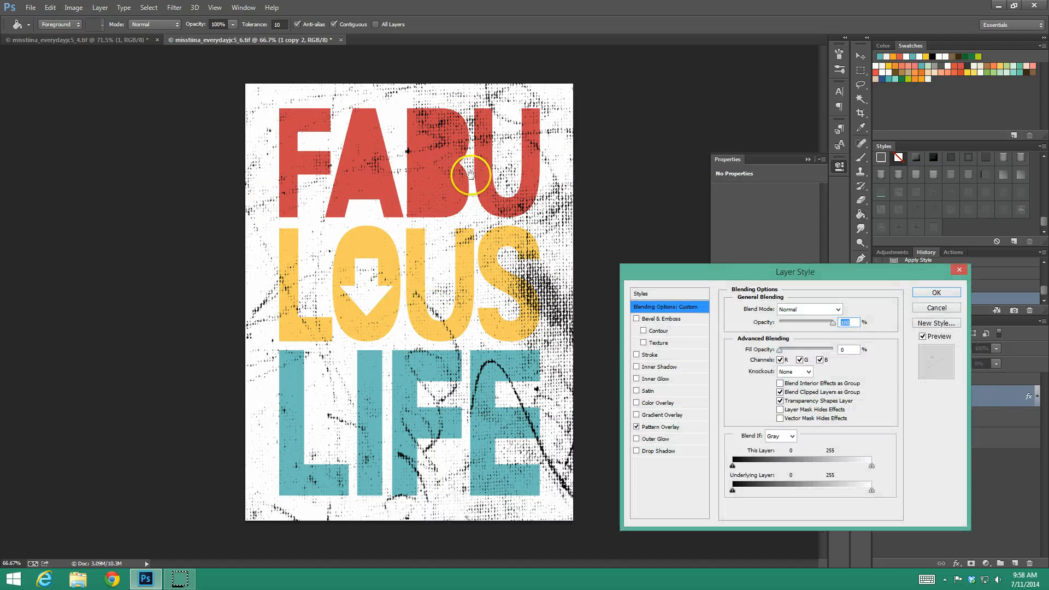
{"action": "left_click", "coordinate": [664, 427]}
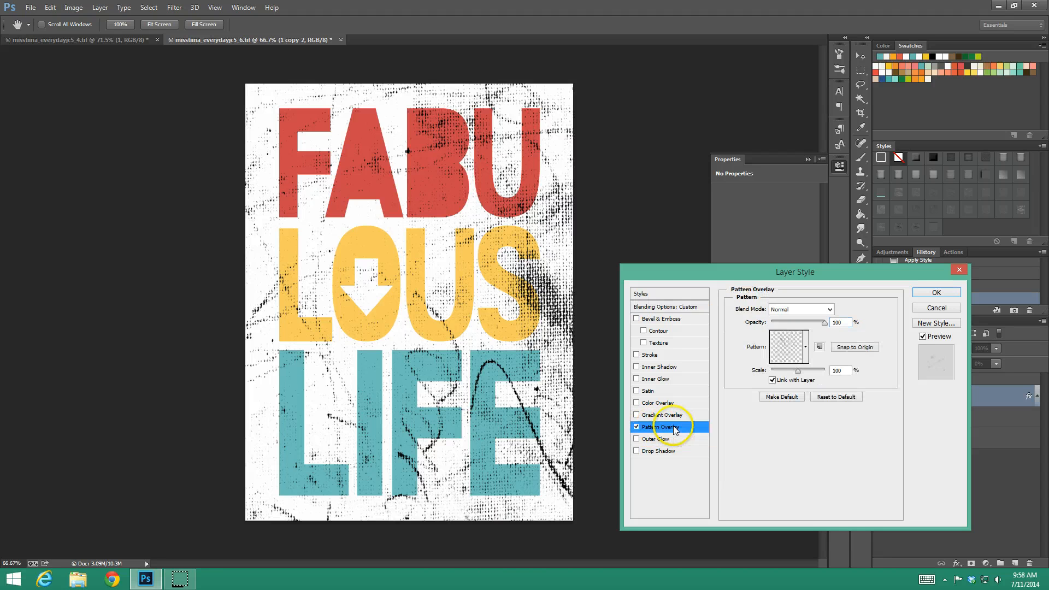
{"action": "left_click_drag", "start_coordinate": [511, 358], "coordinate": [581, 143]}
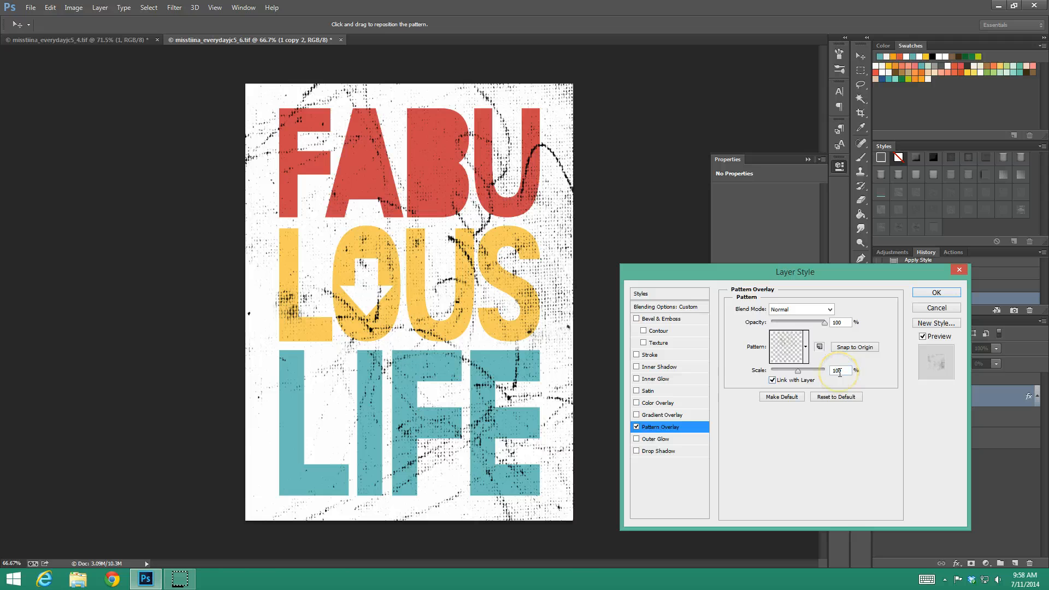
Step: Try greatly enlarging the overlay pattern, and reset its scale to 100%
{"action": "left_click_drag", "start_coordinate": [798, 371], "coordinate": [815, 373]}
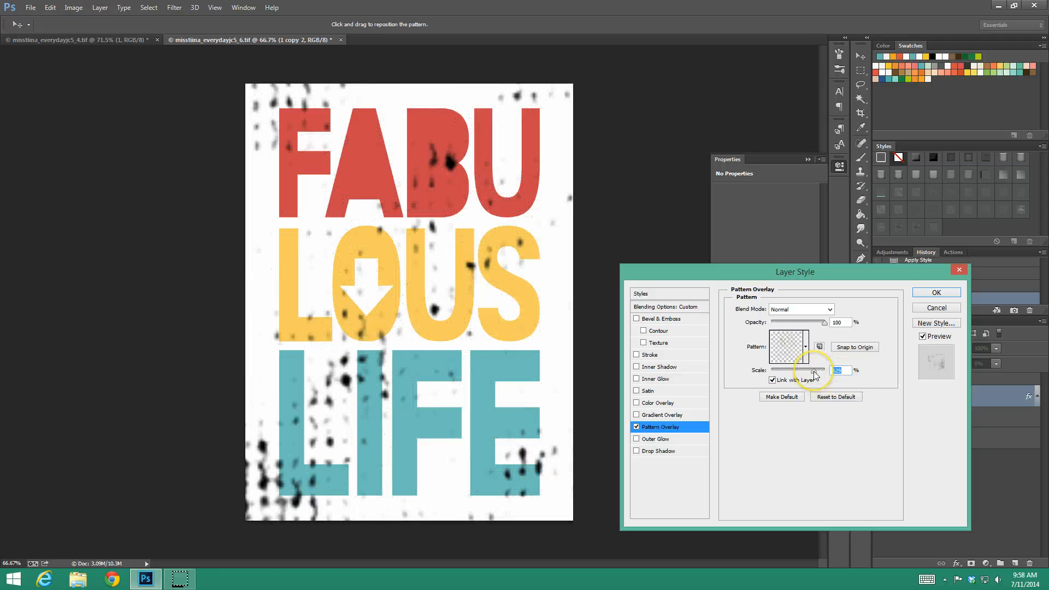
{"action": "left_click", "coordinate": [852, 370]}
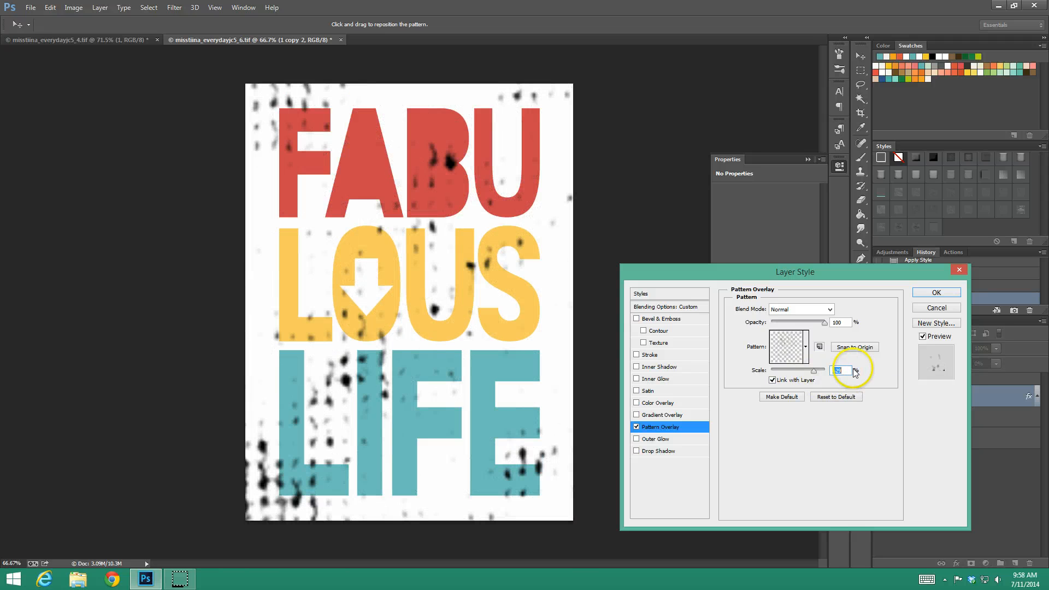
{"action": "type", "text": "100"}
Step: Try shrinking the overlay pattern to about 47% and gradually down to about 15%
{"action": "left_click_drag", "start_coordinate": [803, 371], "coordinate": [784, 376]}
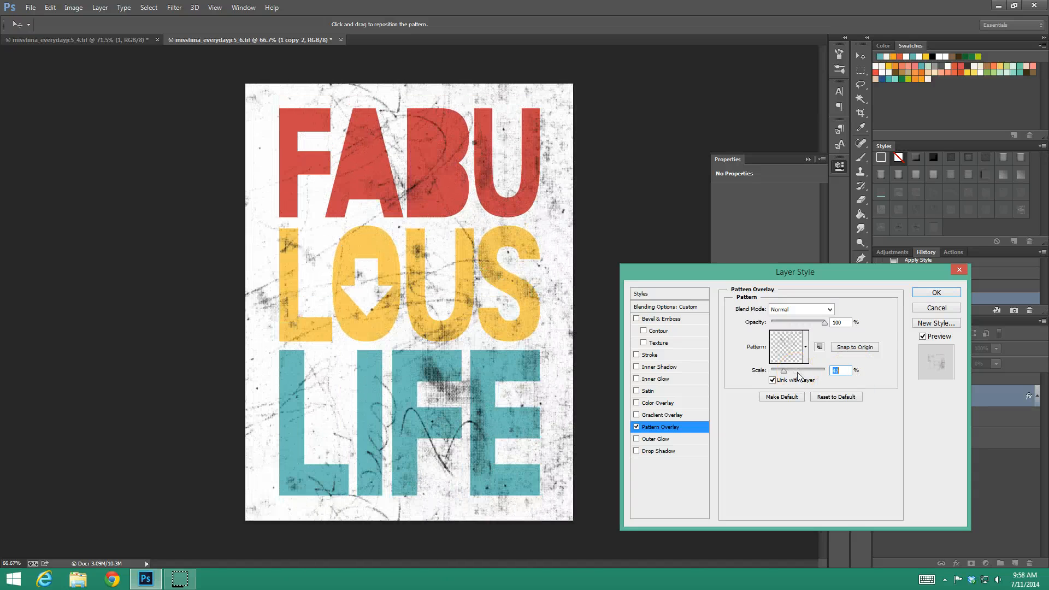
{"action": "key", "text": "Down"}
{"action": "key", "text": "Down"}
{"action": "key", "text": "Down"}
{"action": "key", "text": "Down"}
{"action": "key", "text": "Down"}
{"action": "key", "text": "Down"}
{"action": "key", "text": "Down"}
{"action": "key", "text": "Down"}
{"action": "key", "text": "Down"}
{"action": "key", "text": "Down"}
{"action": "key", "text": "Down"}
{"action": "key", "text": "Down"}
{"action": "key", "text": "Down"}
{"action": "key", "text": "Down"}
{"action": "key", "text": "Down"}
{"action": "key", "text": "Down"}
{"action": "key", "text": "Down"}
{"action": "key", "text": "Down"}
{"action": "key", "text": "Down"}
{"action": "key", "text": "Down"}
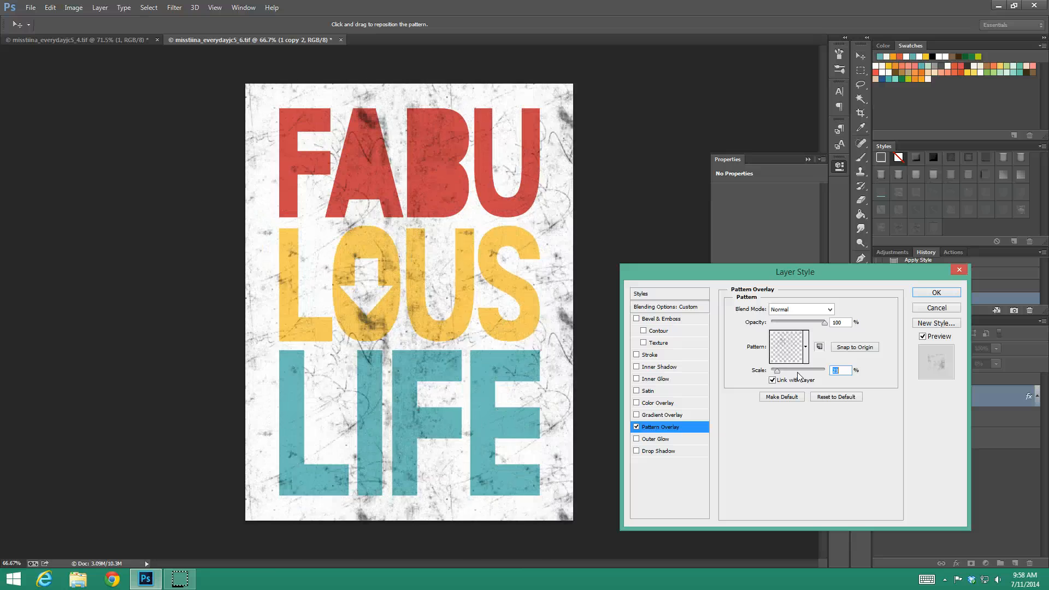
{"action": "key", "text": "Down"}
{"action": "key", "text": "Down"}
{"action": "key", "text": "Down"}
{"action": "key", "text": "Down"}
{"action": "key", "text": "Down"}
{"action": "key", "text": "Down"}
{"action": "key", "text": "Down"}
{"action": "key", "text": "Down"}
{"action": "left_click", "coordinate": [776, 371]}
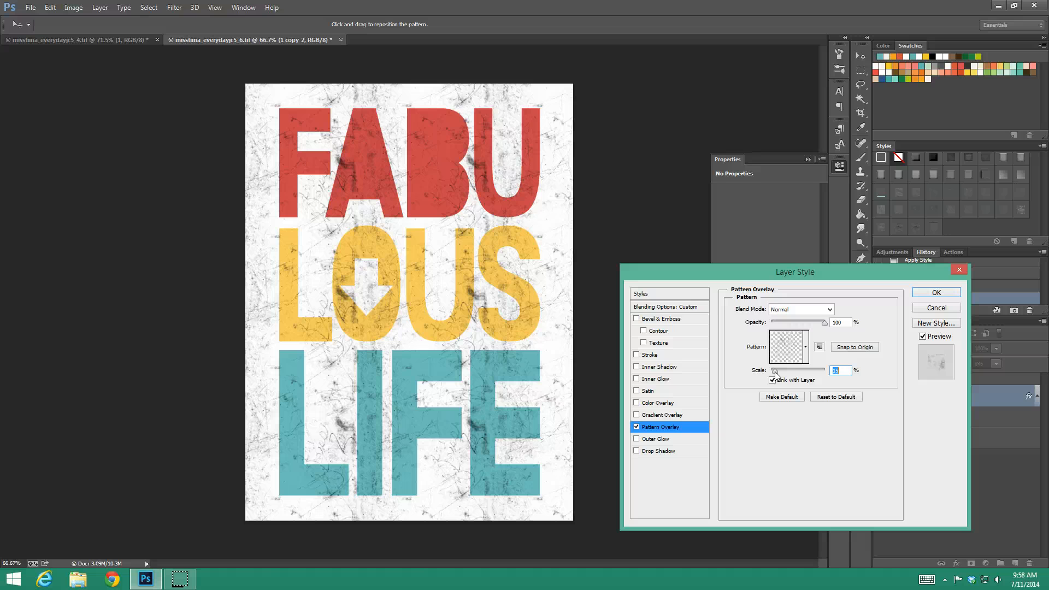
Step: Try overlay pattern scales of about 47%, 50% and 25%
{"action": "left_click_drag", "start_coordinate": [775, 373], "coordinate": [784, 375]}
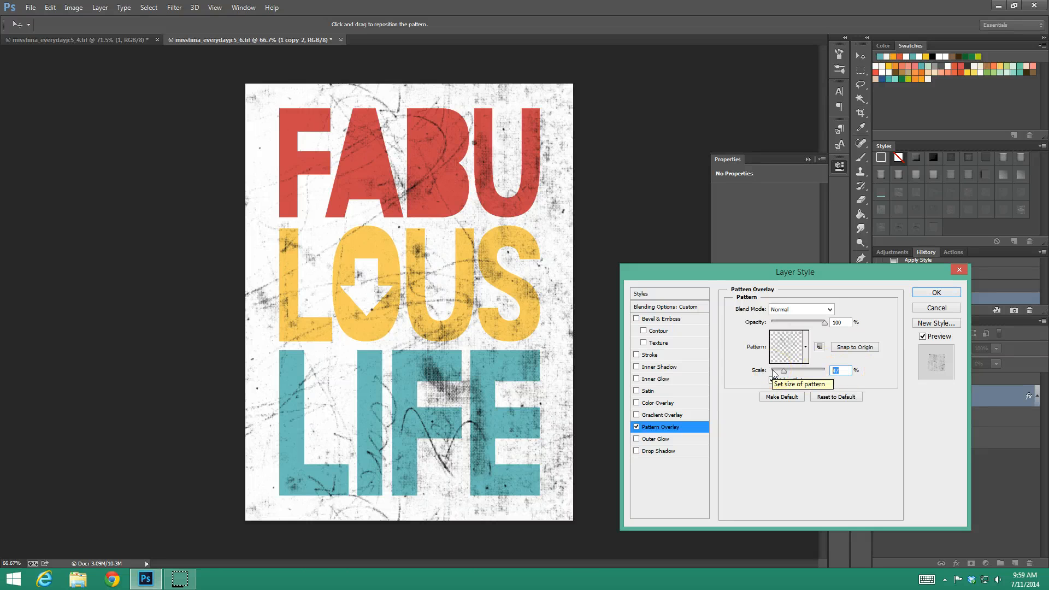
{"action": "type", "text": "50"}
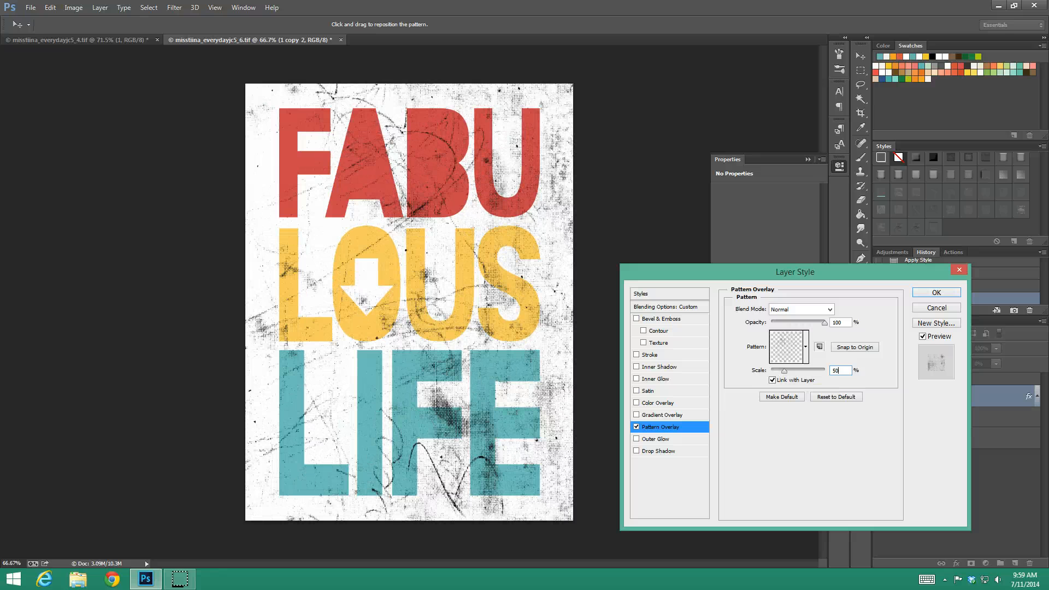
{"action": "key", "text": "BackSpace"}
{"action": "key", "text": "BackSpace"}
{"action": "type", "text": "25"}
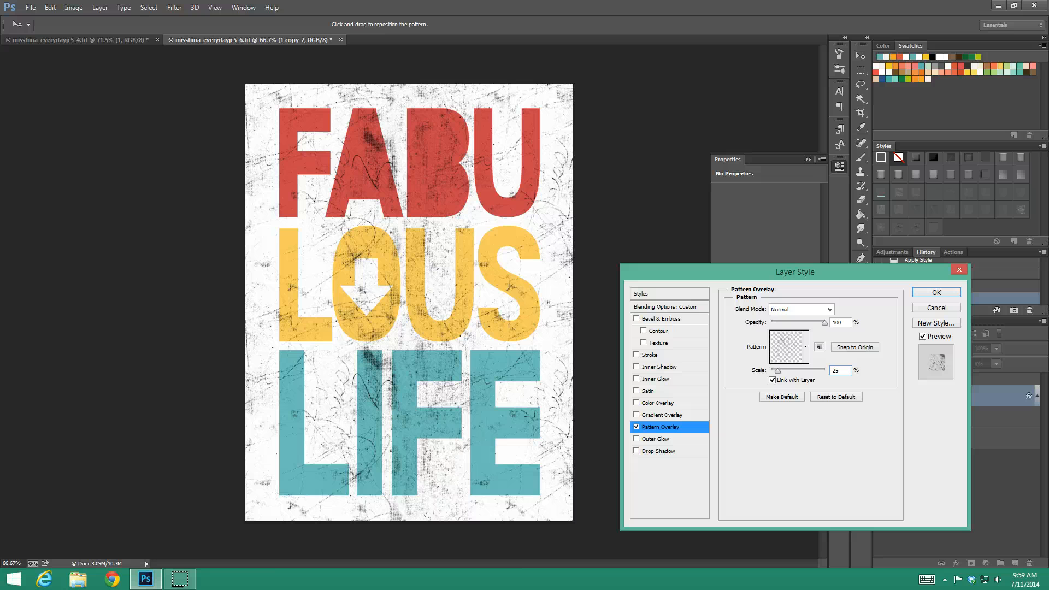
Step: Set the overlay pattern's scale to 100% and apply the layer style settings
{"action": "left_click", "coordinate": [748, 372]}
{"action": "type", "text": "1"}
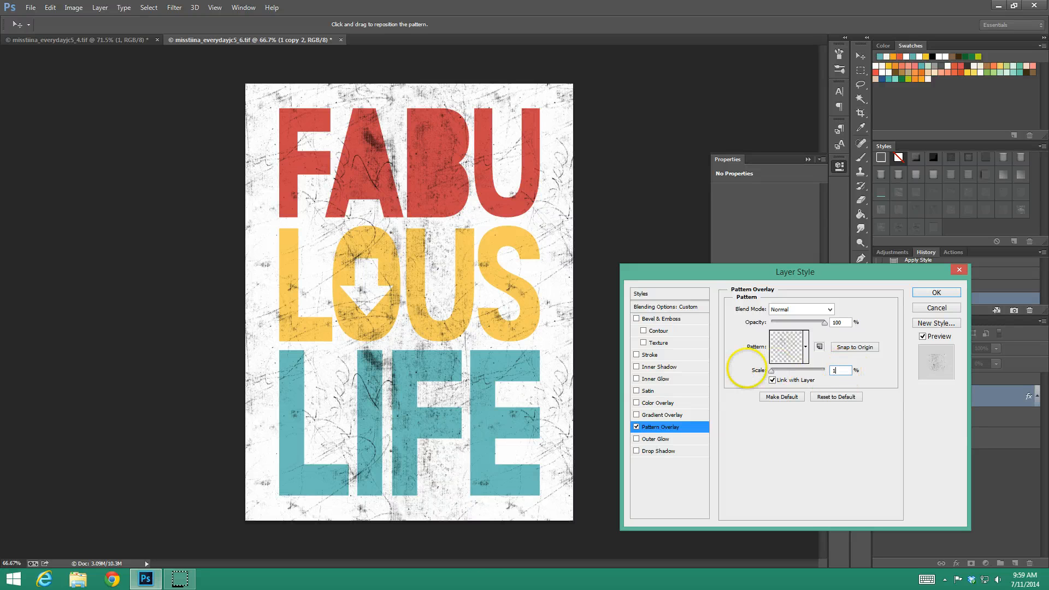
{"action": "type", "text": "00"}
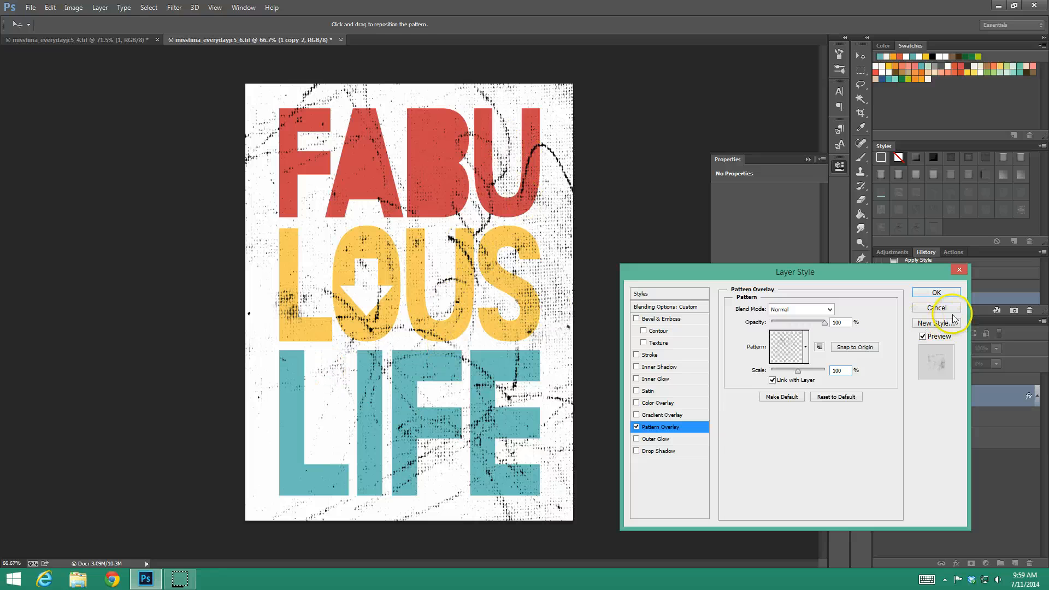
{"action": "left_click", "coordinate": [937, 293]}
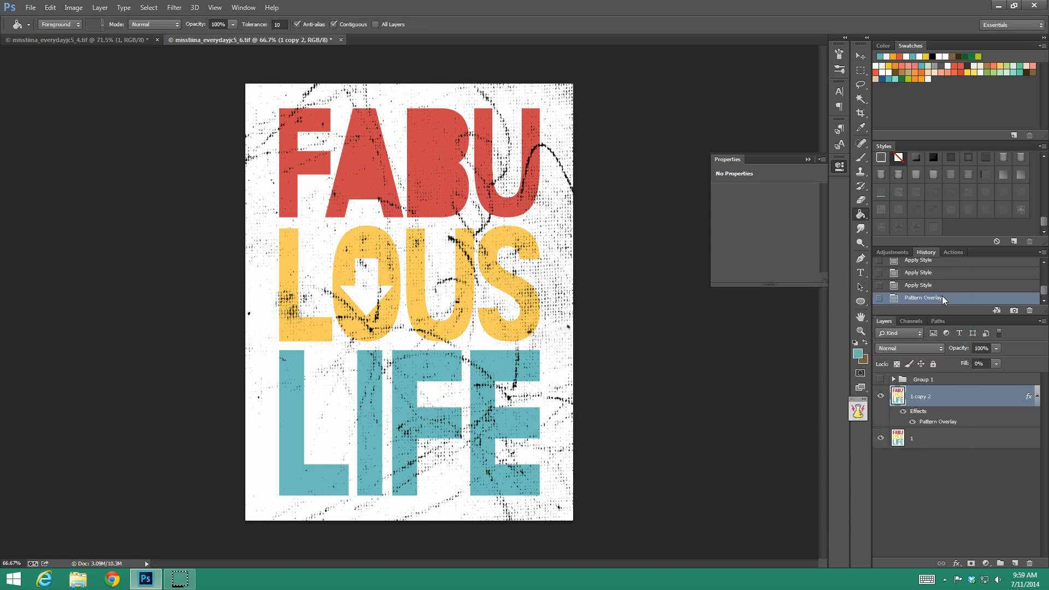
Step: Rasterize the layer style of the 1 copy 2 texture layer and toggle the layer's visibility to compare the artwork
{"action": "left_click", "coordinate": [959, 401]}
{"action": "right_click", "coordinate": [958, 401]}
{"action": "left_click", "coordinate": [898, 228]}
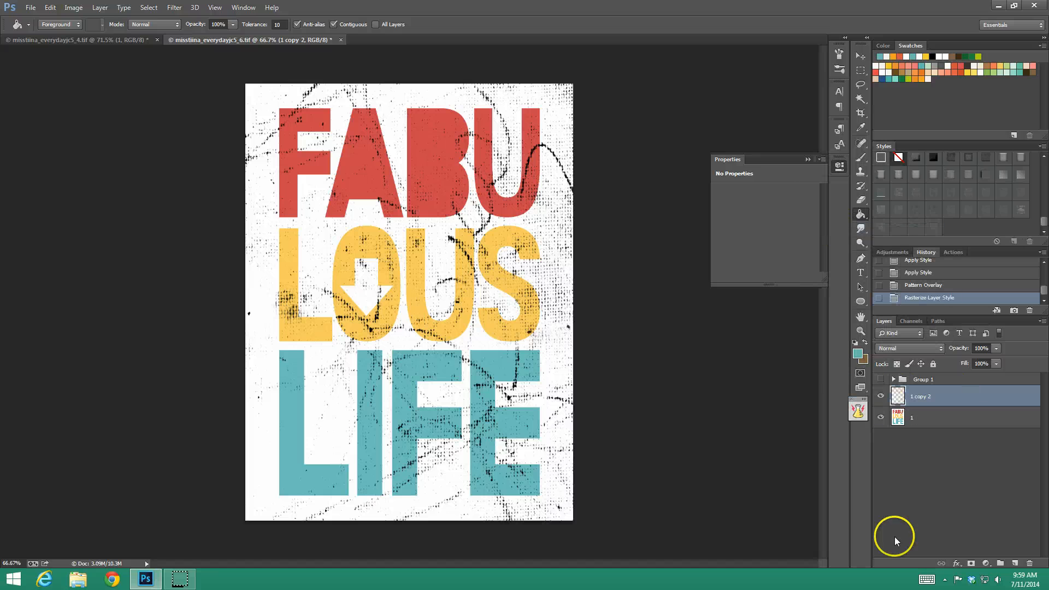
{"action": "left_click", "coordinate": [880, 396]}
{"action": "left_click", "coordinate": [881, 397]}
{"action": "left_click", "coordinate": [880, 397]}
{"action": "left_click", "coordinate": [947, 398]}
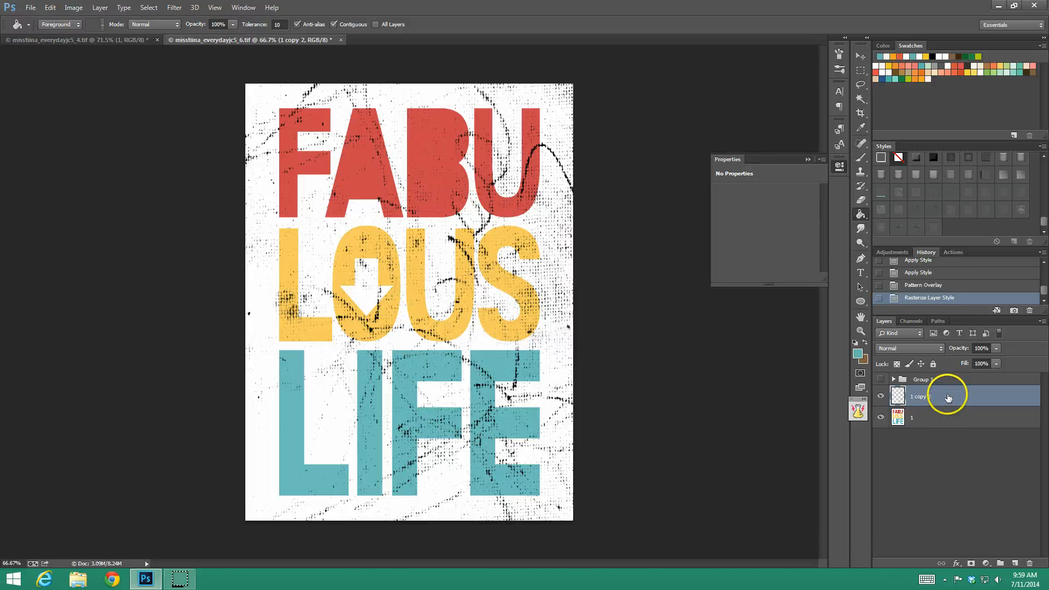
Step: Try a Color Overlay in the LIFE lettering's teal (#67c1bf) on the rasterized texture layer, and revert it
{"action": "double_click", "coordinate": [948, 397]}
{"action": "left_click", "coordinate": [678, 403]}
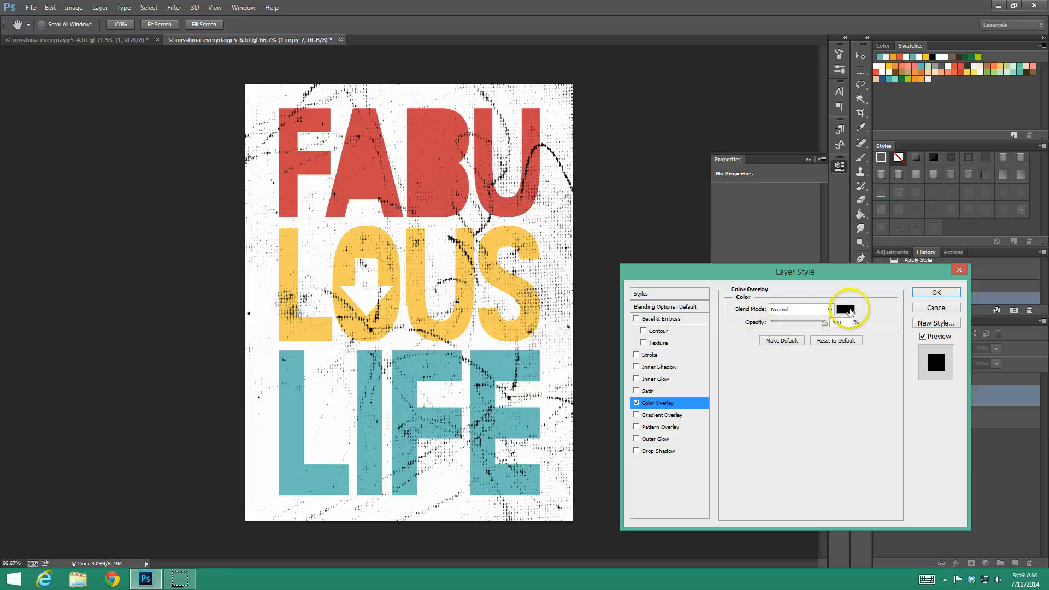
{"action": "left_click", "coordinate": [845, 309]}
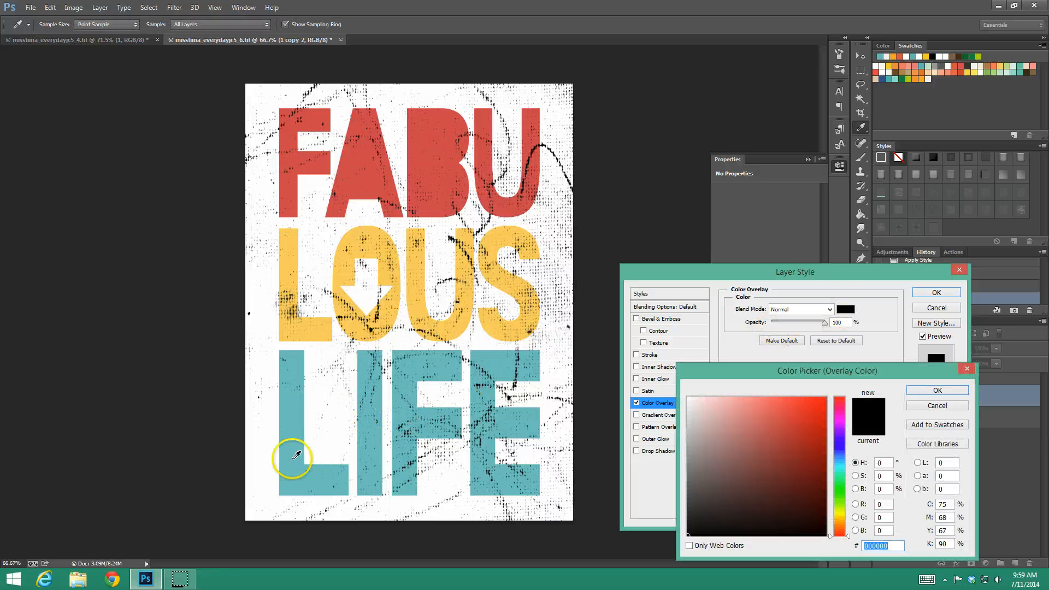
{"action": "left_click", "coordinate": [299, 448]}
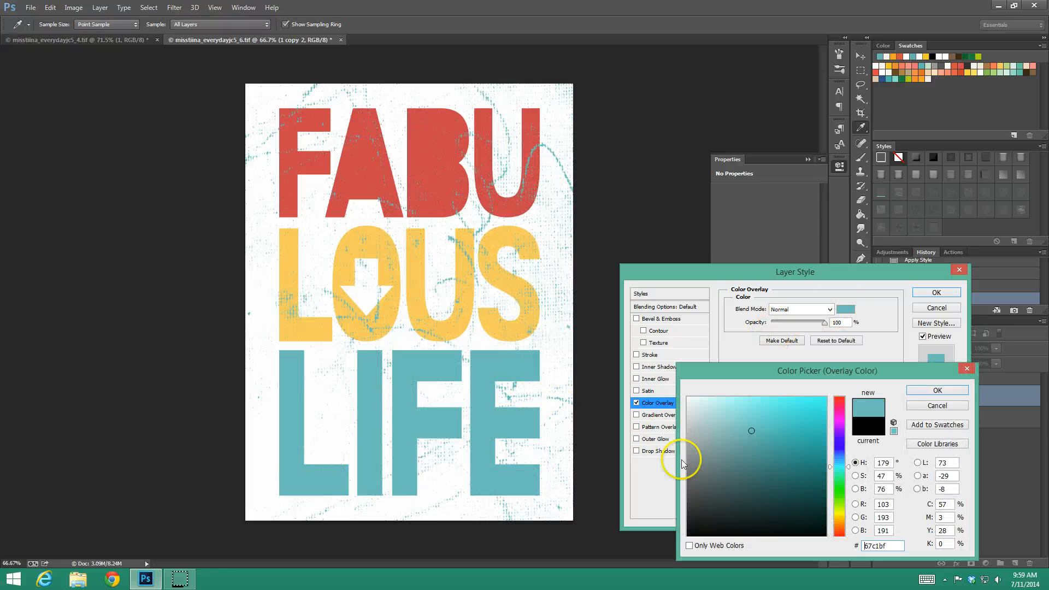
{"action": "left_click", "coordinate": [938, 390]}
{"action": "left_click", "coordinate": [936, 293]}
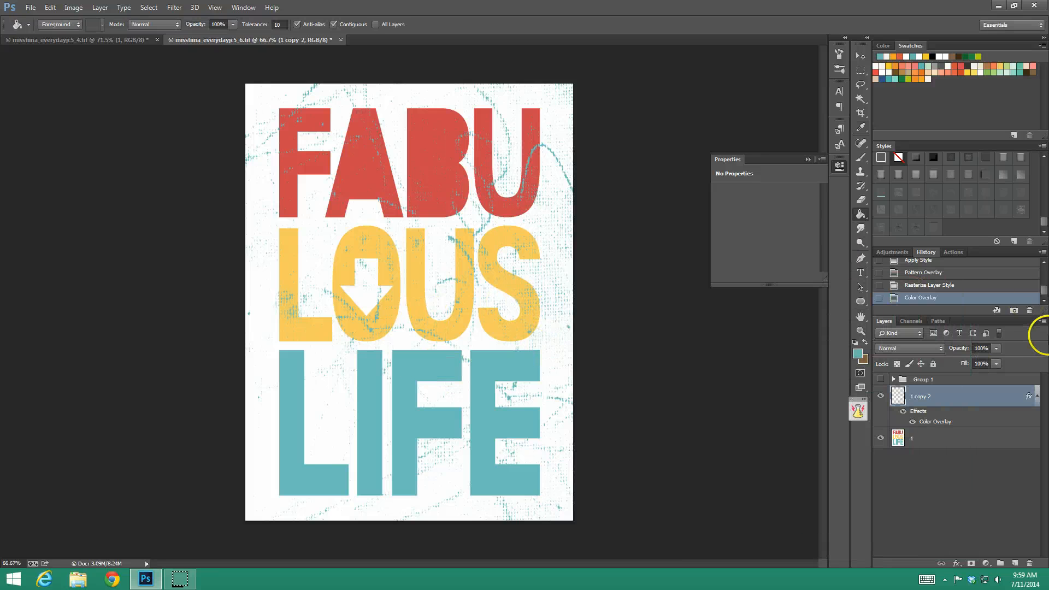
{"action": "left_click", "coordinate": [931, 286]}
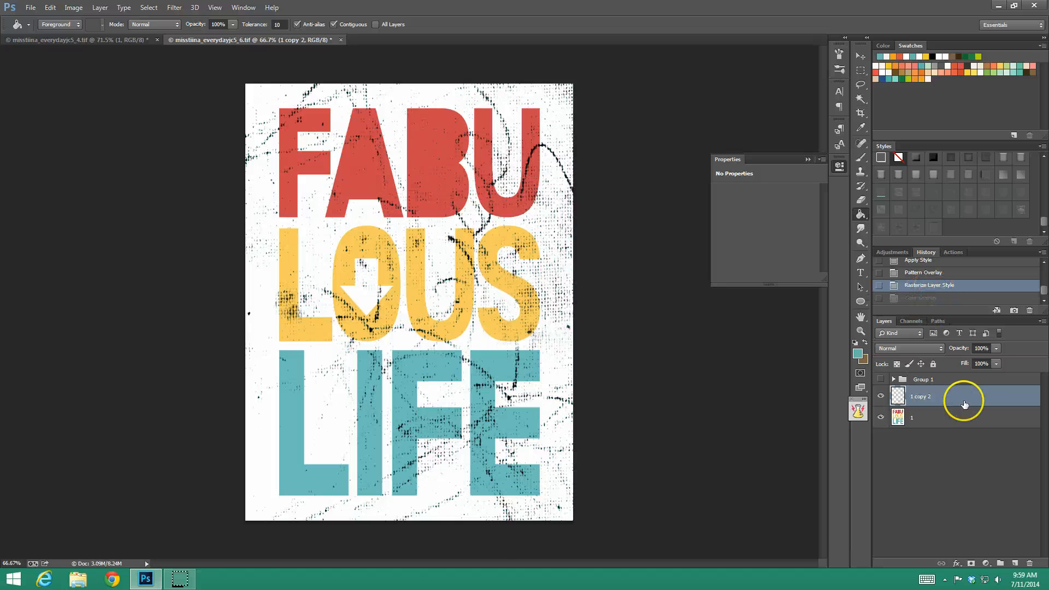
Step: Apply a pale yellow Color Overlay (#ffe3aa) to the texture layer, lightened from the yellow sampled in the LOUS lettering
{"action": "double_click", "coordinate": [982, 399]}
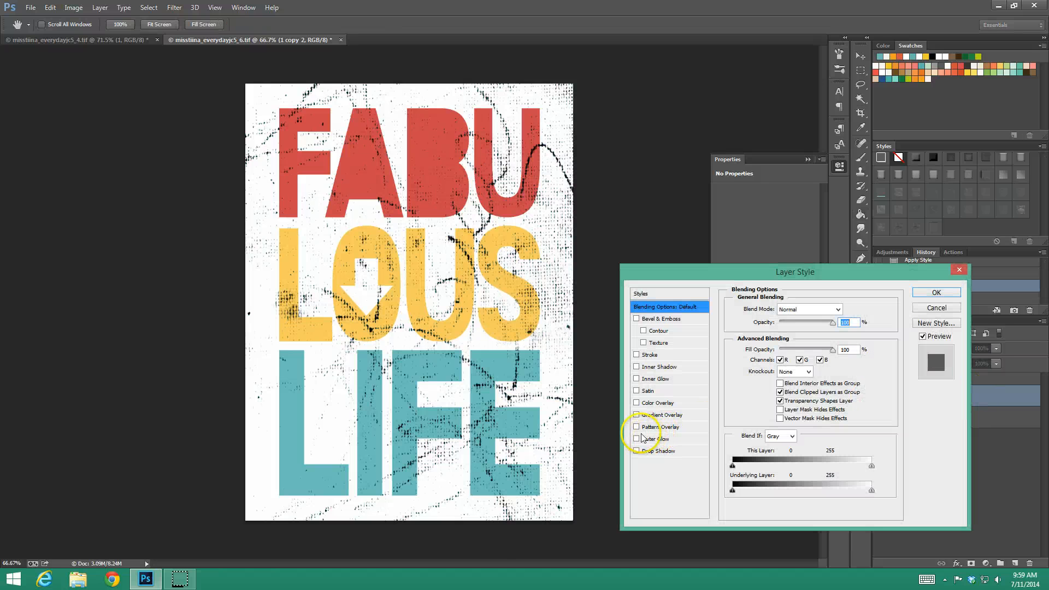
{"action": "left_click", "coordinate": [638, 402]}
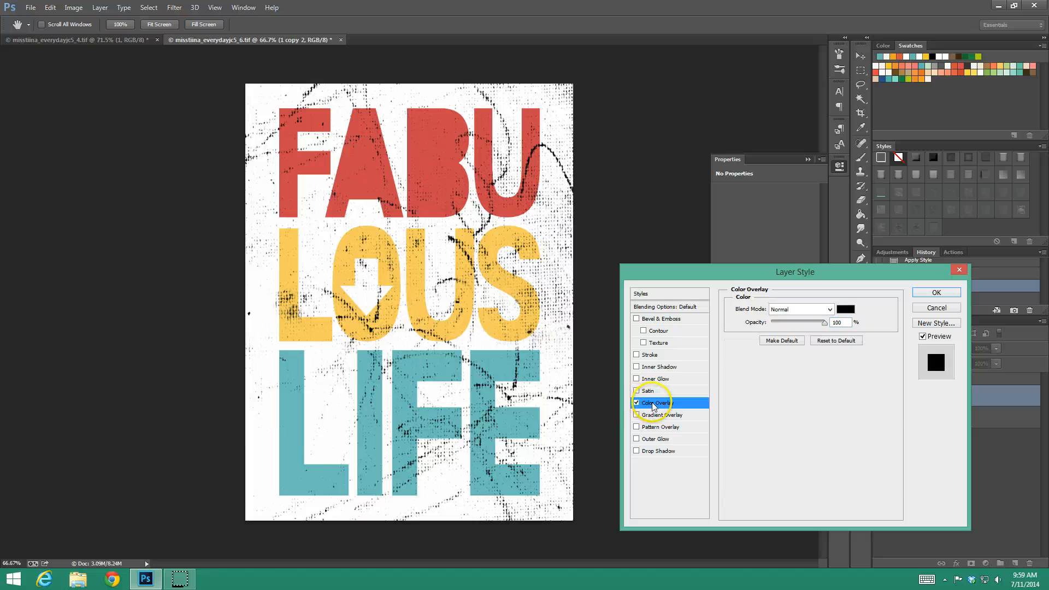
{"action": "left_click", "coordinate": [795, 310]}
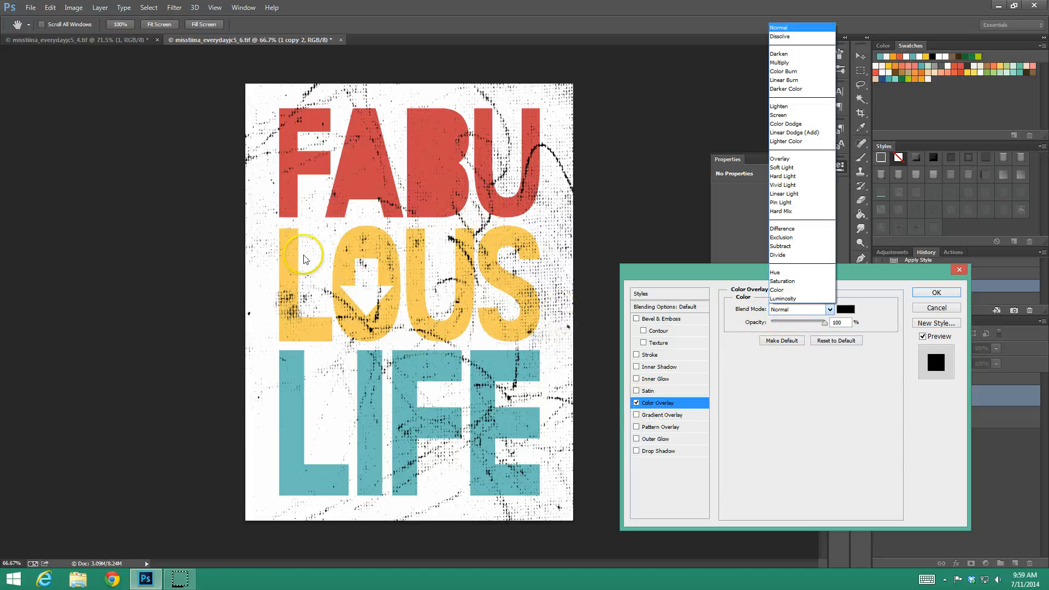
{"action": "left_click", "coordinate": [289, 269]}
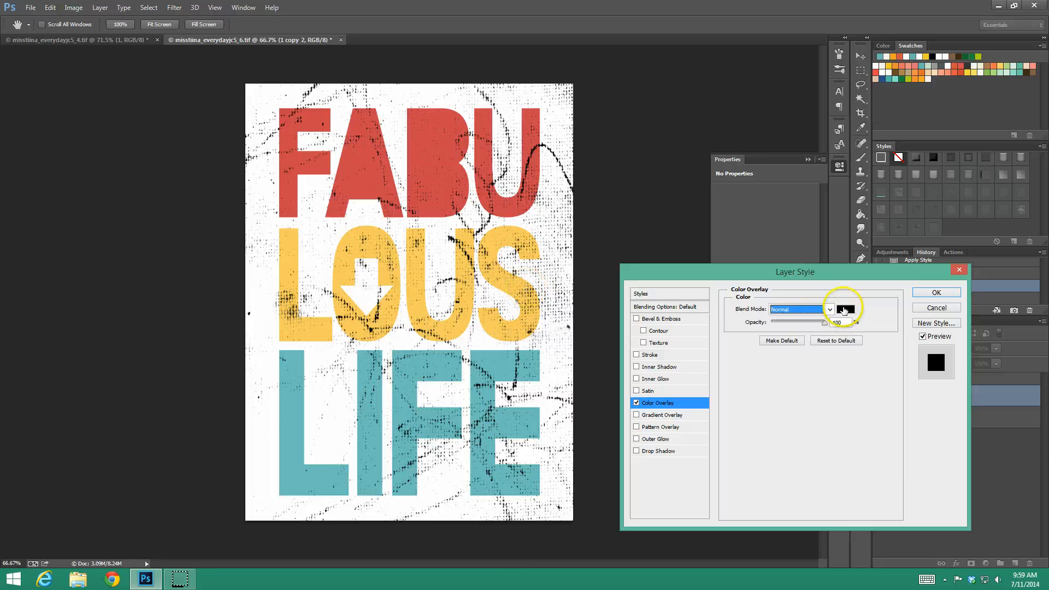
{"action": "left_click", "coordinate": [846, 309]}
{"action": "left_click", "coordinate": [325, 333]}
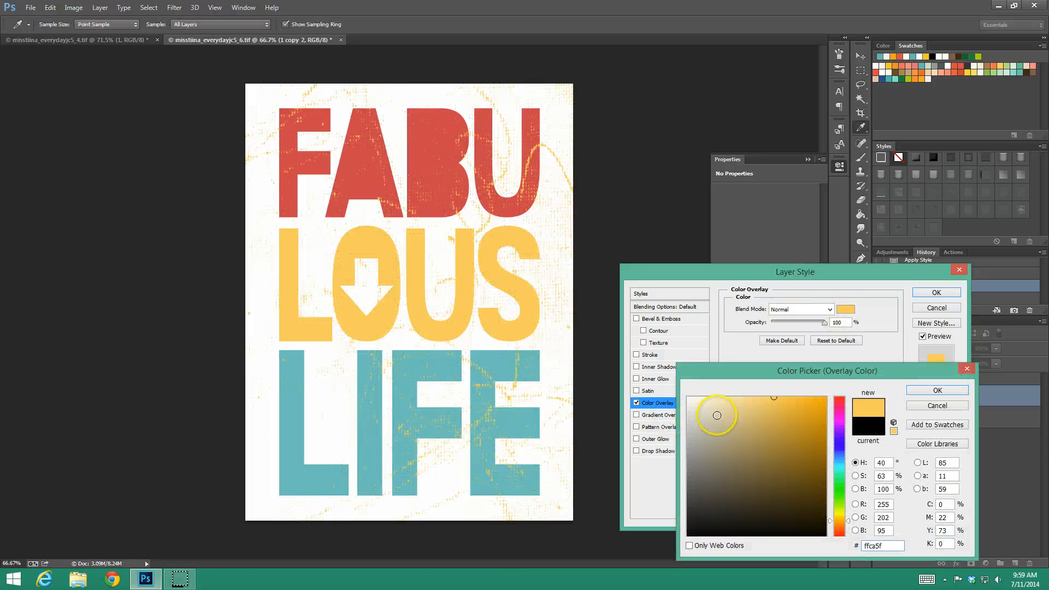
{"action": "left_click_drag", "start_coordinate": [716, 406], "coordinate": [733, 374]}
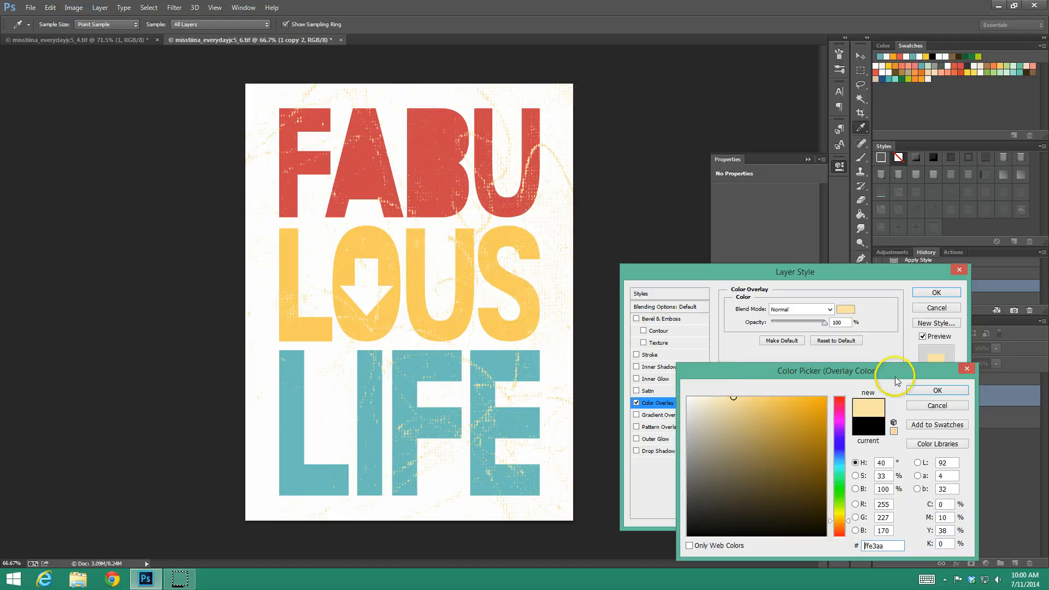
{"action": "left_click", "coordinate": [936, 390]}
{"action": "left_click", "coordinate": [936, 292]}
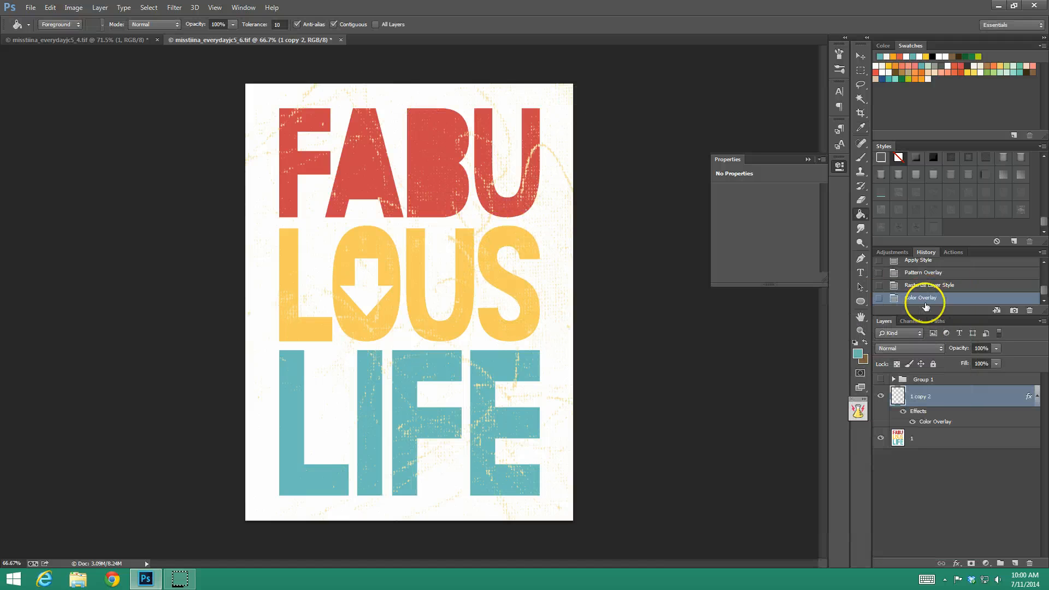
Step: Try rasterizing the texture layer's color overlay, and revert the history to the state before the overlay
{"action": "right_click", "coordinate": [970, 398]}
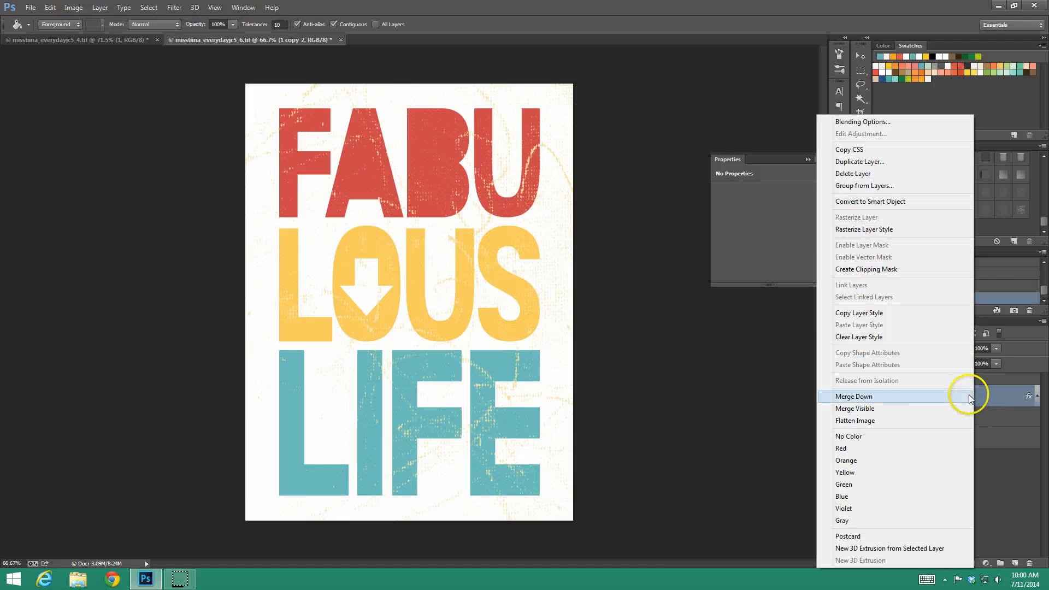
{"action": "left_click", "coordinate": [884, 230]}
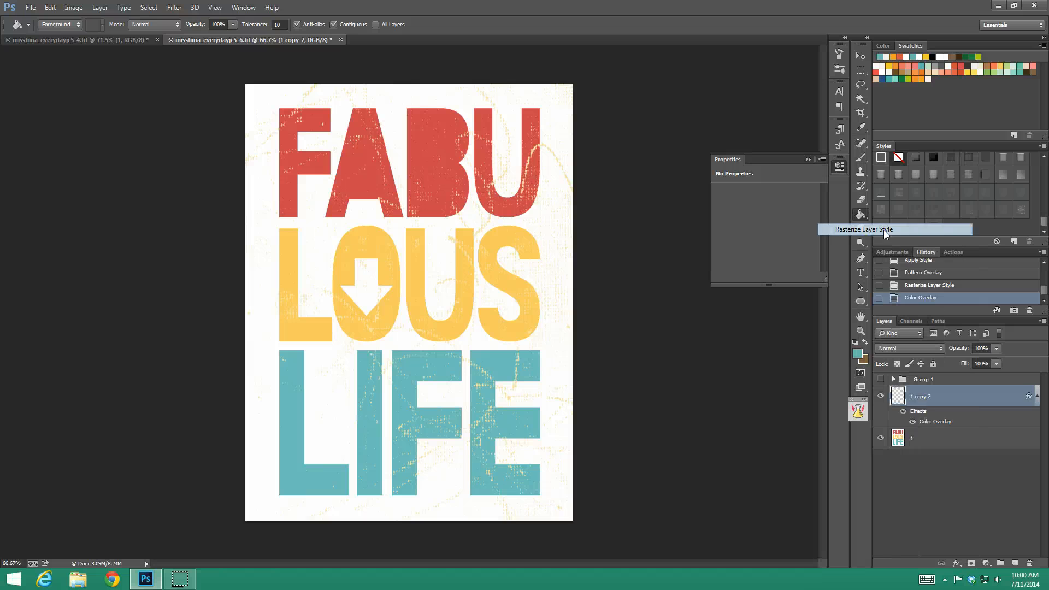
{"action": "left_click", "coordinate": [976, 394]}
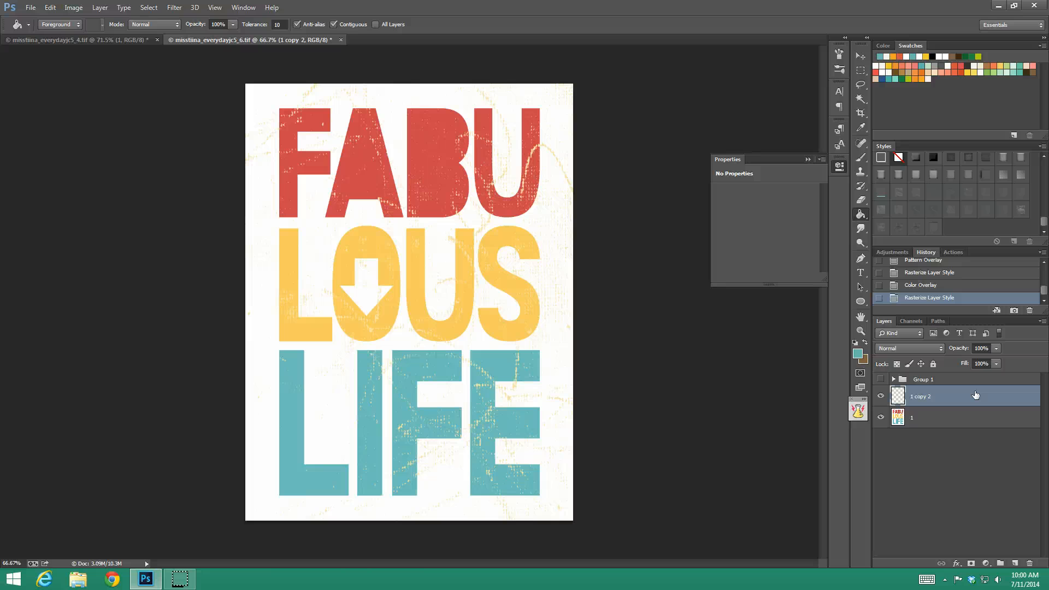
{"action": "left_click", "coordinate": [940, 272]}
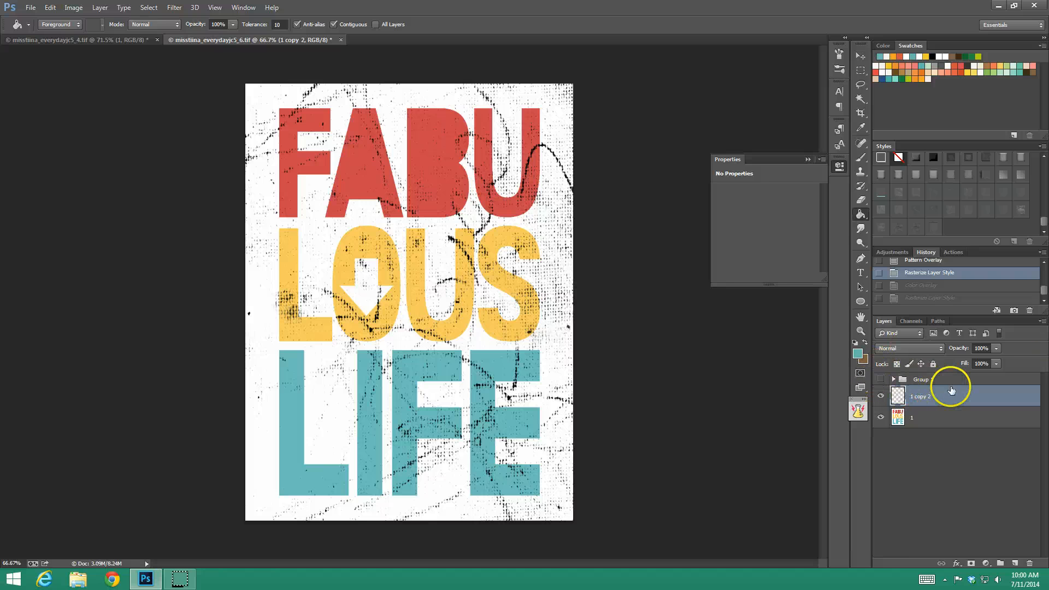
Step: Clip a new layer to the texture layer and fill it with a pale yellow lightened from the LOUS lettering's color
{"action": "left_click", "coordinate": [1015, 563]}
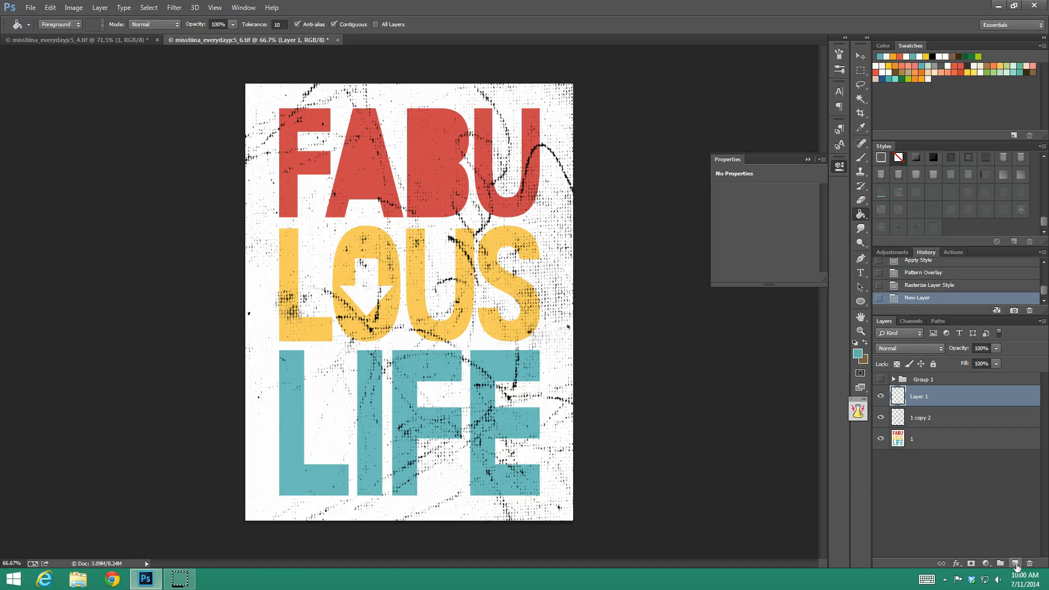
{"action": "key", "text": "ctrl+alt+g"}
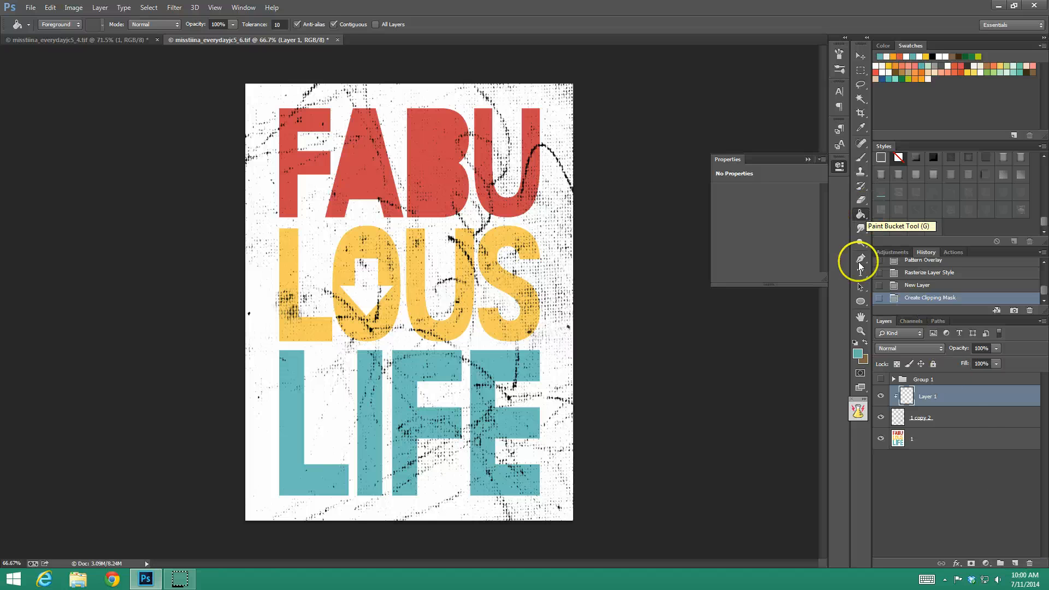
{"action": "left_click", "coordinate": [857, 354]}
{"action": "left_click", "coordinate": [838, 513]}
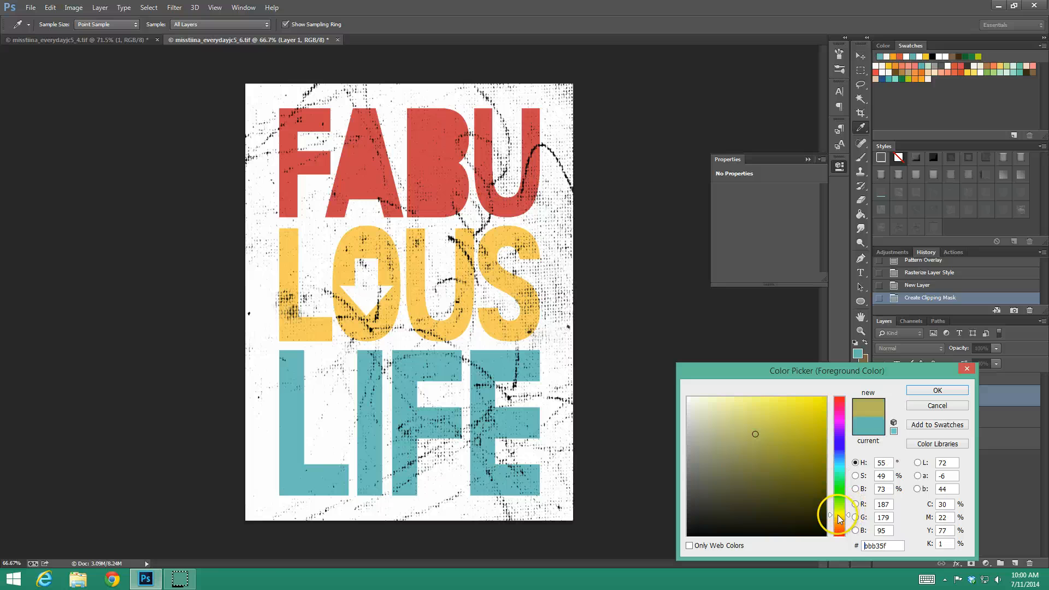
{"action": "left_click", "coordinate": [495, 335]}
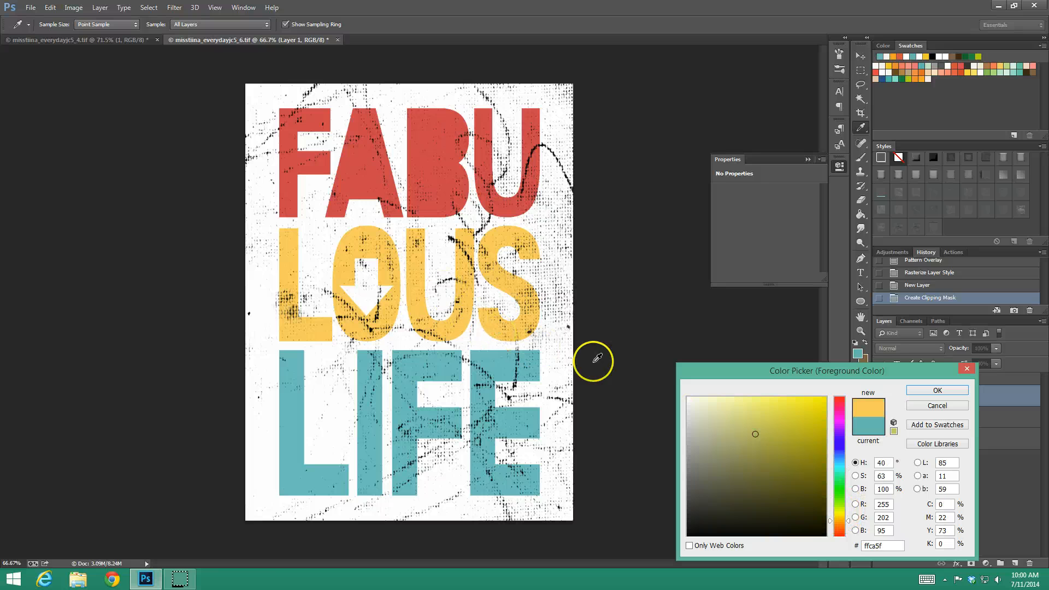
{"action": "left_click", "coordinate": [727, 402]}
{"action": "key", "text": "g"}
{"action": "left_click", "coordinate": [938, 390]}
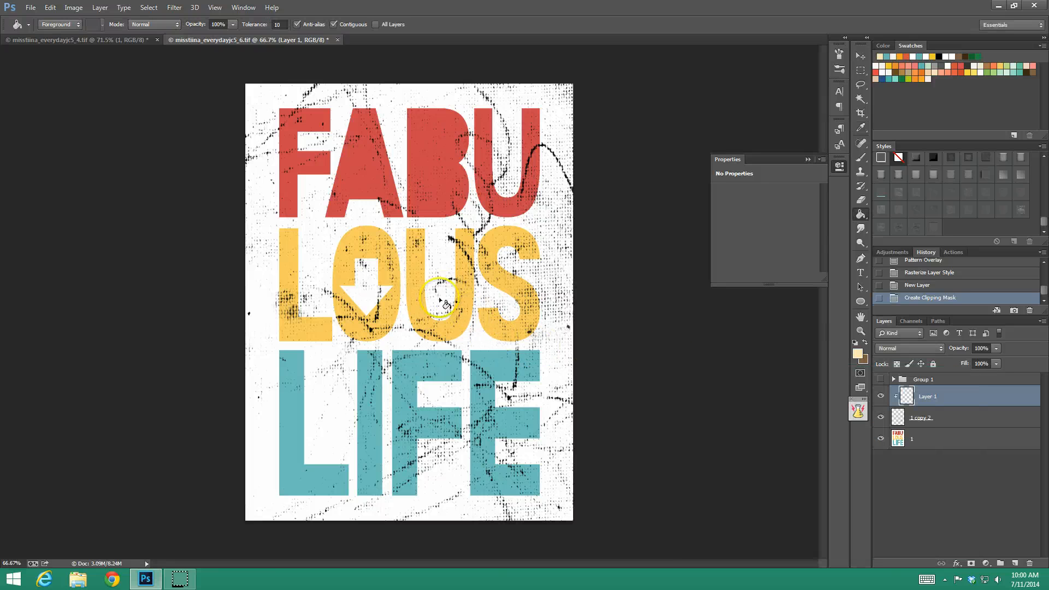
{"action": "left_click", "coordinate": [438, 292]}
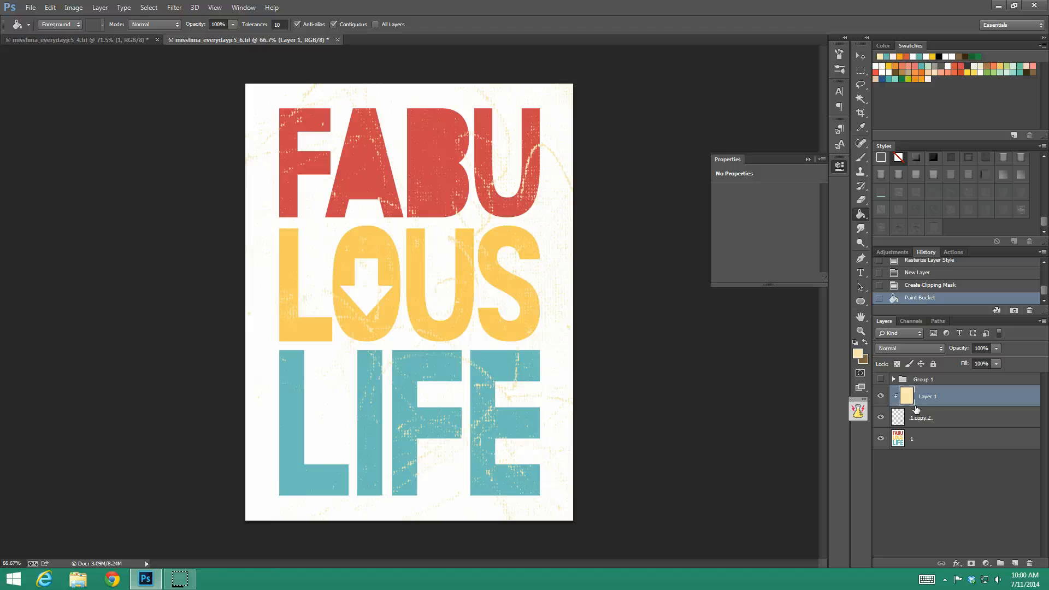
Step: Delete the clipped color layer, the texture layer 1 copy 2 and the artwork layer 1
{"action": "left_click_drag", "start_coordinate": [933, 396], "coordinate": [894, 398]}
{"action": "left_click_drag", "start_coordinate": [955, 430], "coordinate": [954, 437]}
{"action": "key", "text": "Delete"}
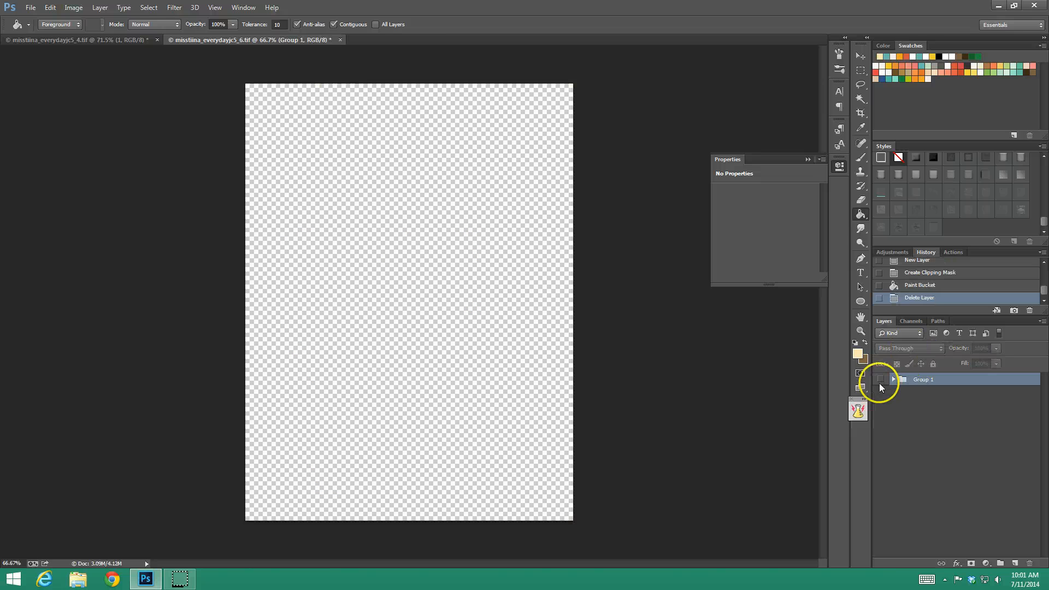
Step: Show and expand Group 1, and check its separate lettering and background layers by toggling the 1 copy layer's visibility
{"action": "left_click", "coordinate": [880, 379]}
{"action": "left_click", "coordinate": [893, 379]}
{"action": "left_click", "coordinate": [936, 398]}
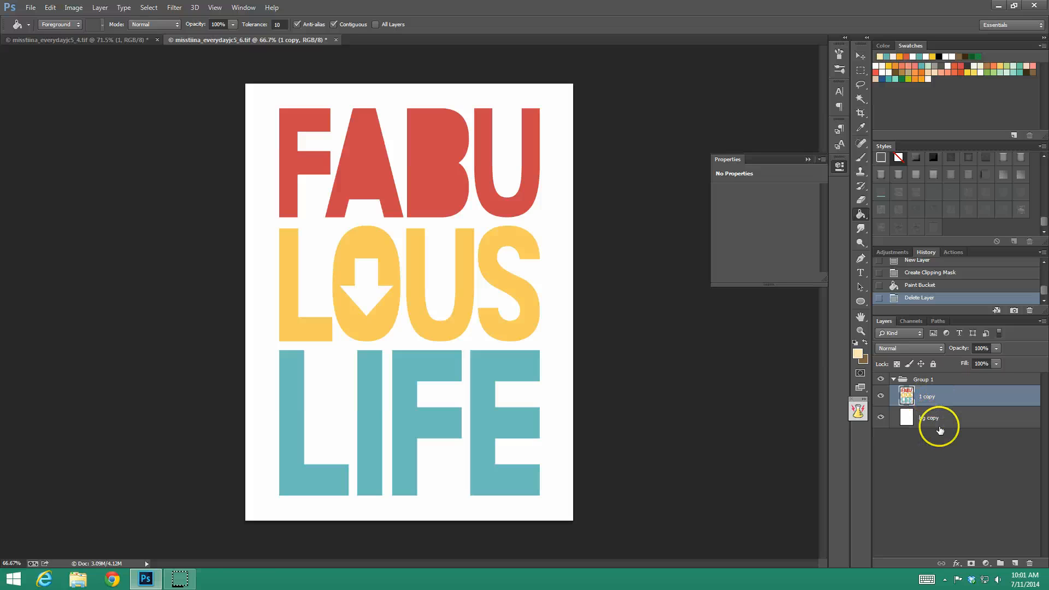
{"action": "left_click", "coordinate": [880, 396]}
{"action": "left_click", "coordinate": [880, 396]}
{"action": "left_click", "coordinate": [953, 420]}
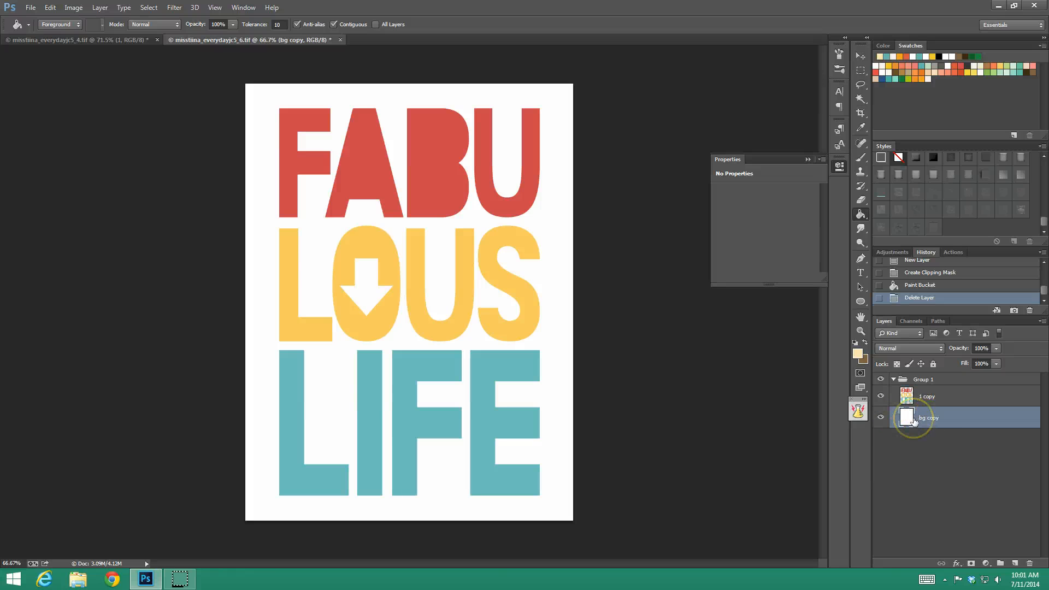
{"action": "key", "text": "ctrl+p"}
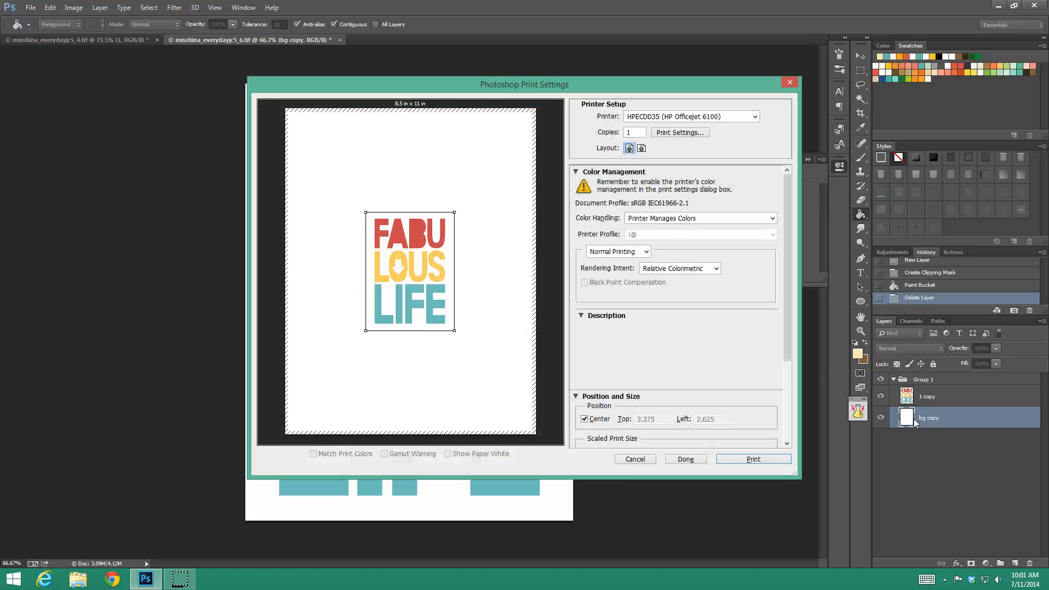
{"action": "left_click", "coordinate": [632, 458]}
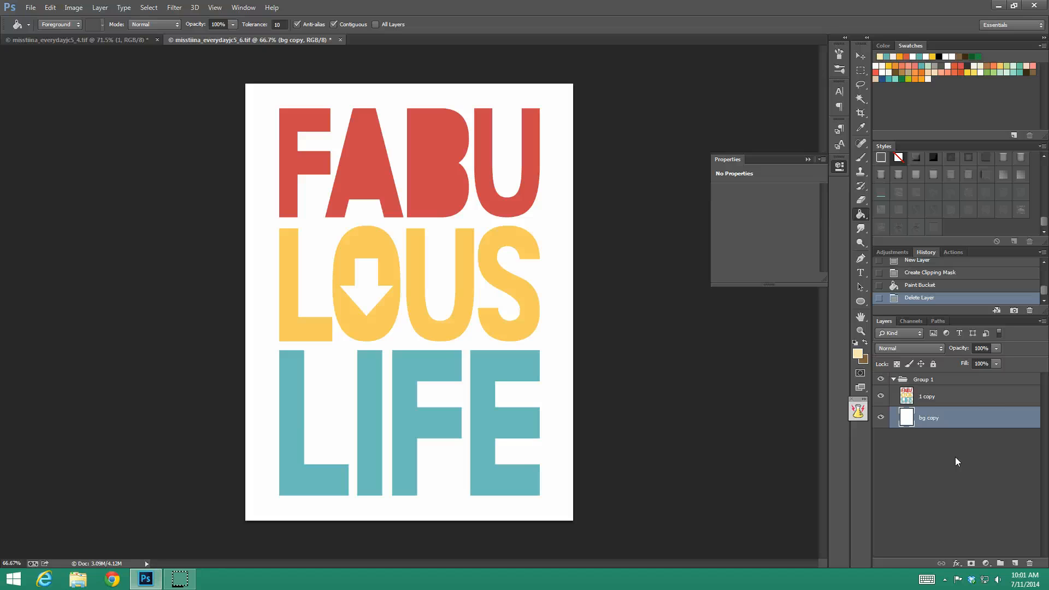
{"action": "left_click", "coordinate": [942, 395]}
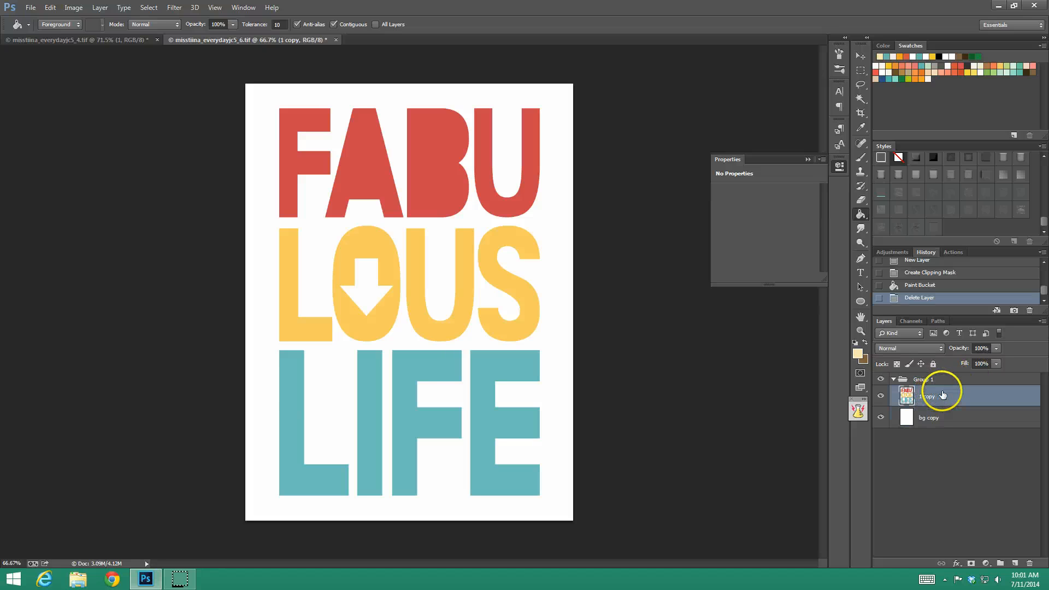
{"action": "left_click", "coordinate": [942, 402]}
{"action": "left_click", "coordinate": [951, 397]}
{"action": "left_click", "coordinate": [949, 420]}
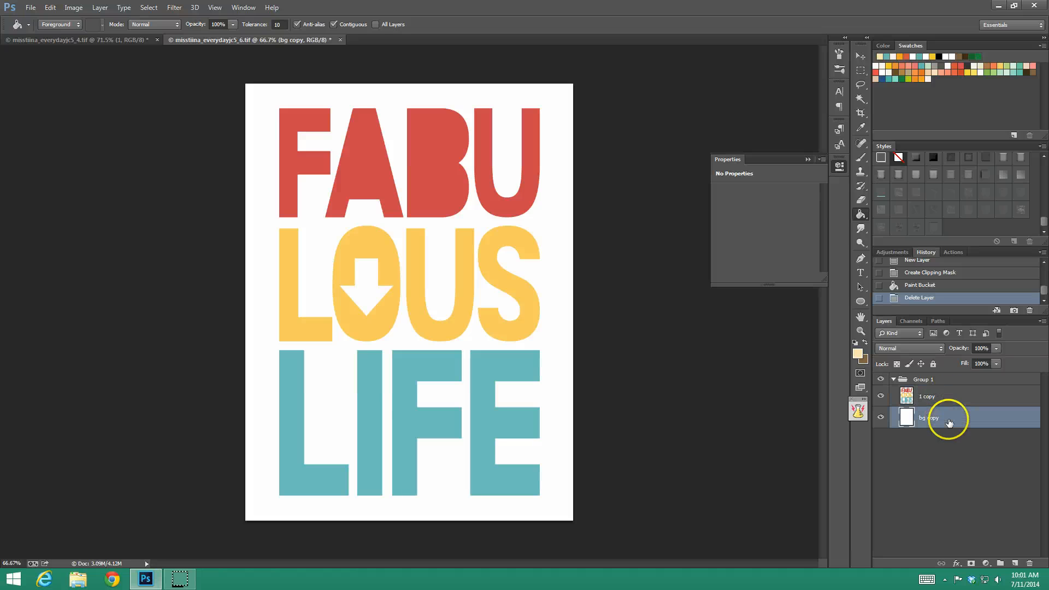
{"action": "left_click", "coordinate": [946, 398]}
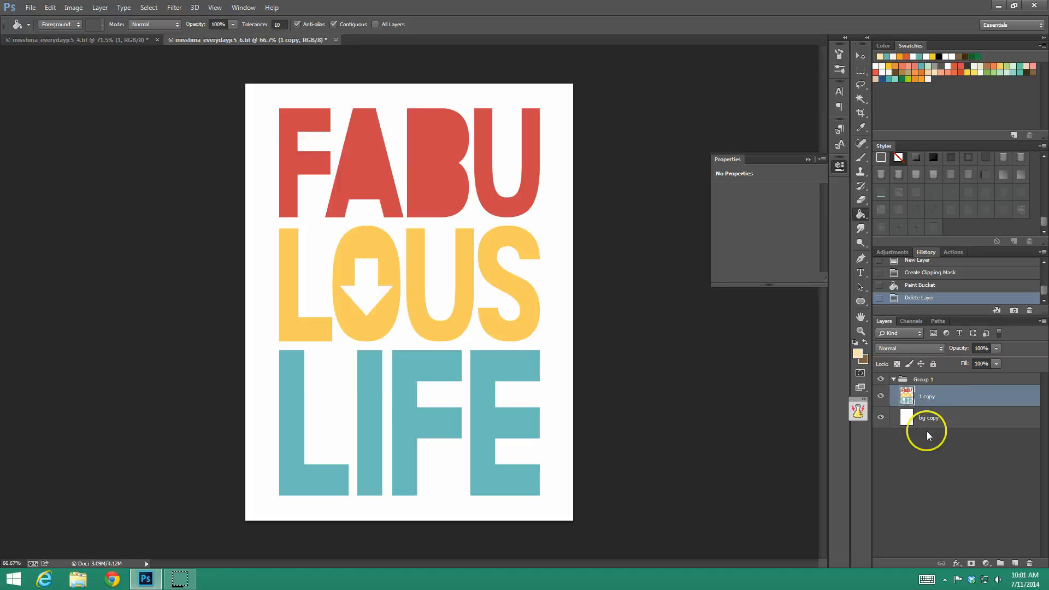
Step: Duplicate the bg copy background layer and set the duplicate's fill to 0%
{"action": "left_click", "coordinate": [951, 421]}
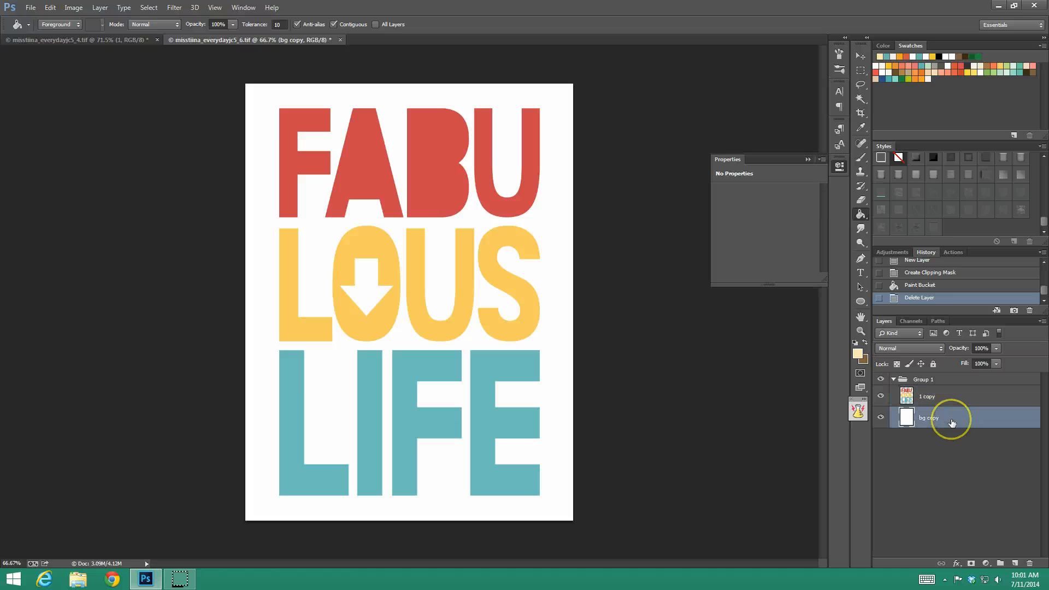
{"action": "right_click", "coordinate": [952, 421]}
{"action": "left_click", "coordinate": [861, 161]}
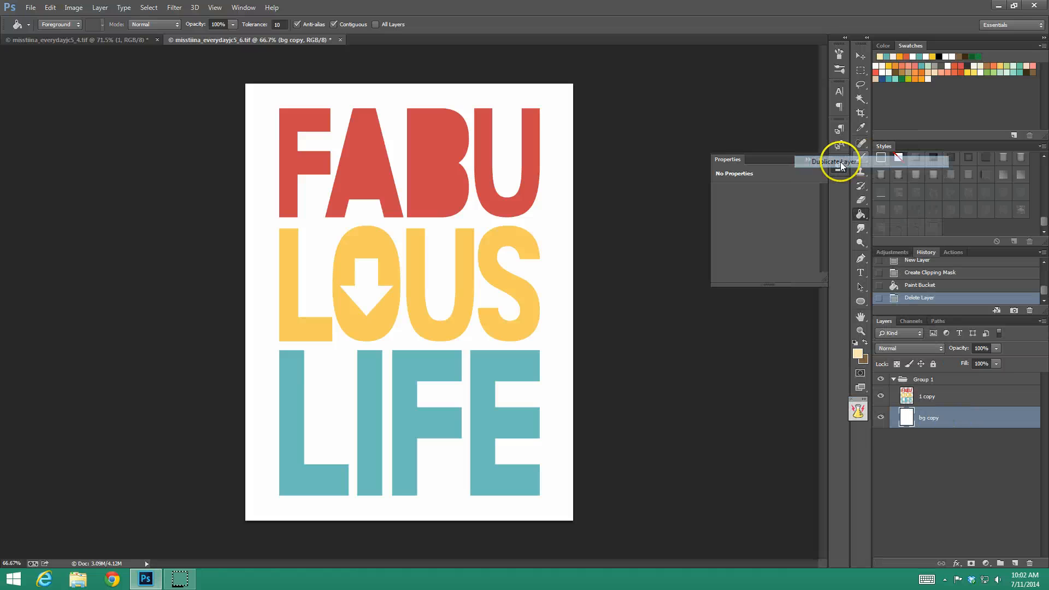
{"action": "left_click", "coordinate": [613, 180]}
{"action": "left_click", "coordinate": [996, 364]}
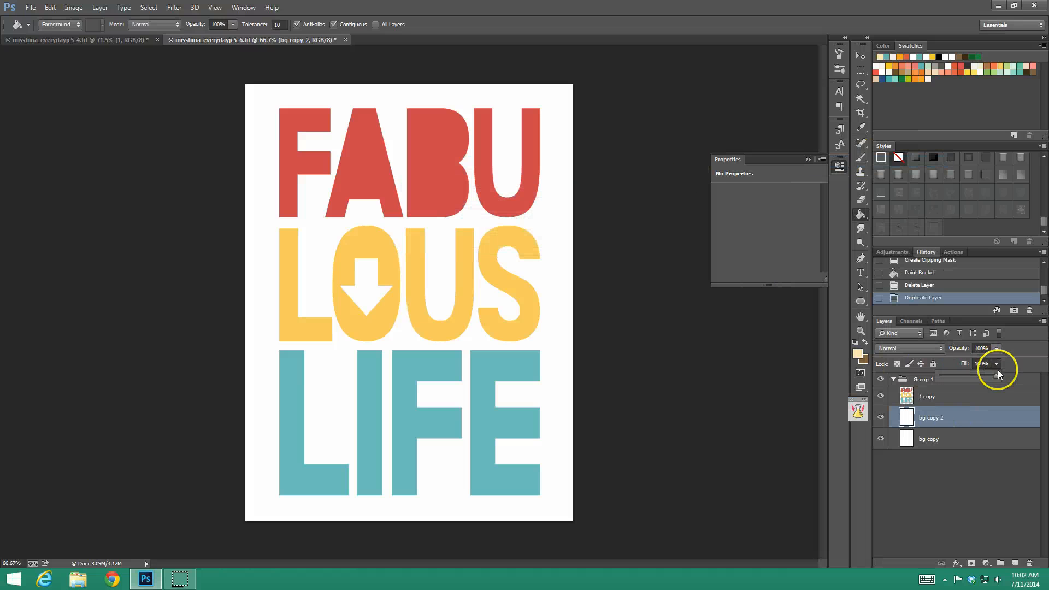
{"action": "left_click_drag", "start_coordinate": [992, 373], "coordinate": [965, 421]}
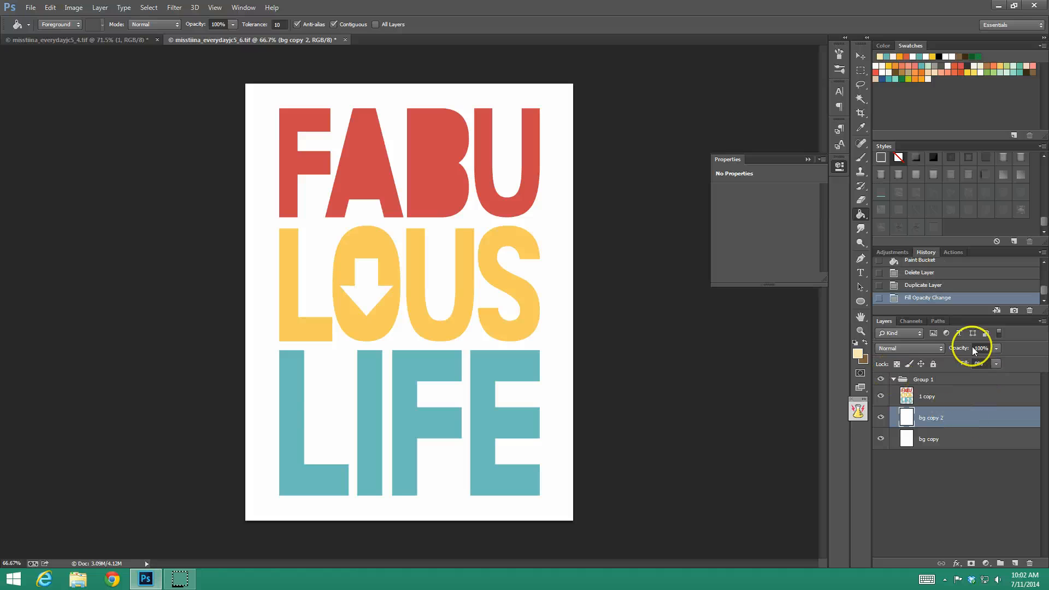
Step: Apply the black canvas-weave texture style to the bg copy 2 layer and rasterize its layer style
{"action": "left_click", "coordinate": [930, 209]}
{"action": "left_click", "coordinate": [922, 209]}
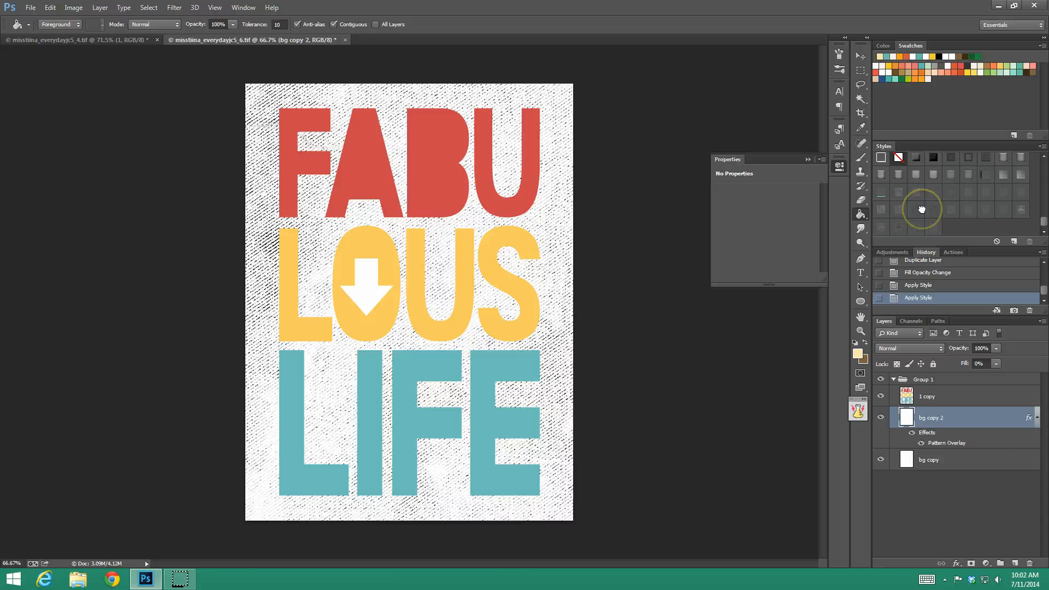
{"action": "right_click", "coordinate": [1004, 420]}
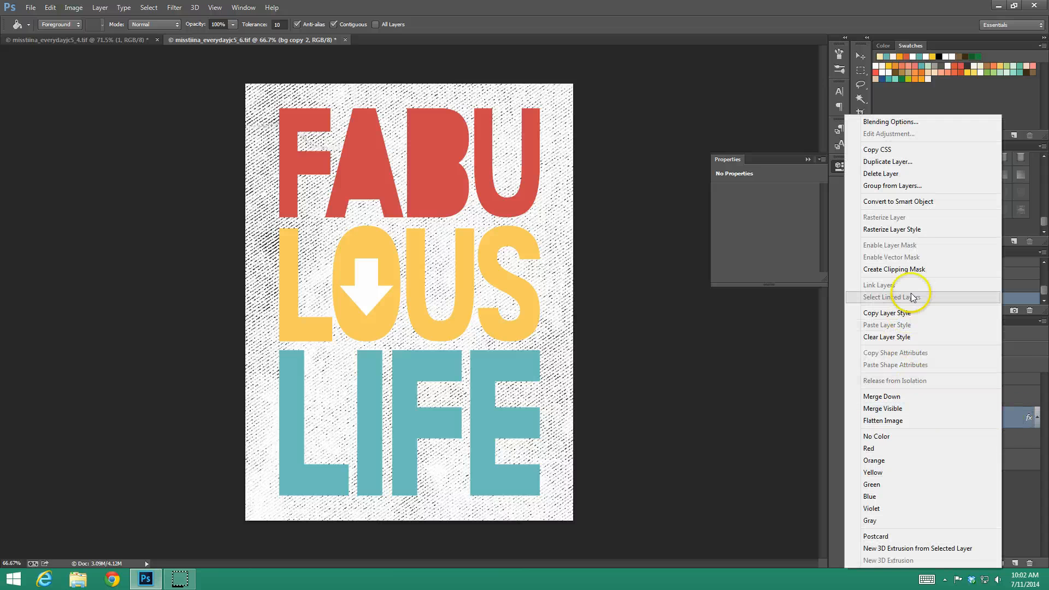
{"action": "left_click", "coordinate": [912, 229]}
Step: Add a Color Overlay to the bg copy 2 texture, using the teal sampled from the LIFE lettering
{"action": "double_click", "coordinate": [991, 418]}
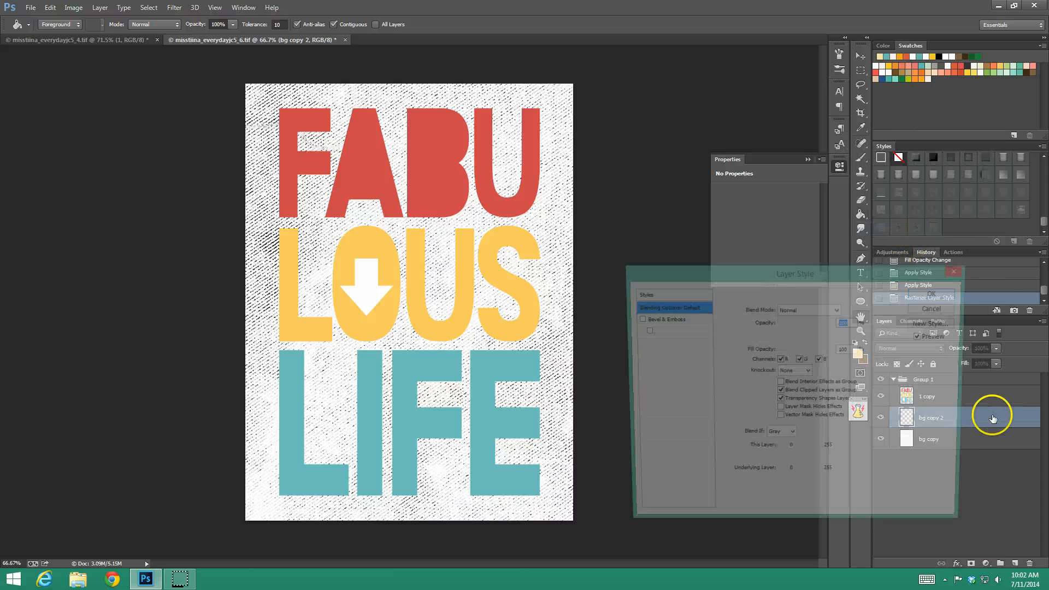
{"action": "left_click", "coordinate": [659, 403]}
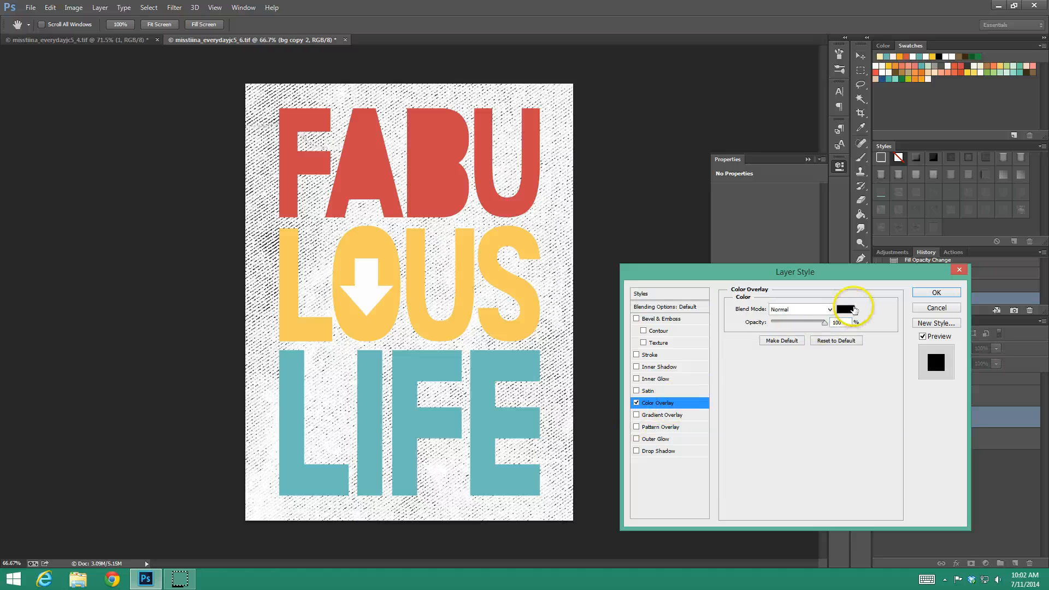
{"action": "left_click", "coordinate": [845, 310]}
{"action": "left_click", "coordinate": [485, 362]}
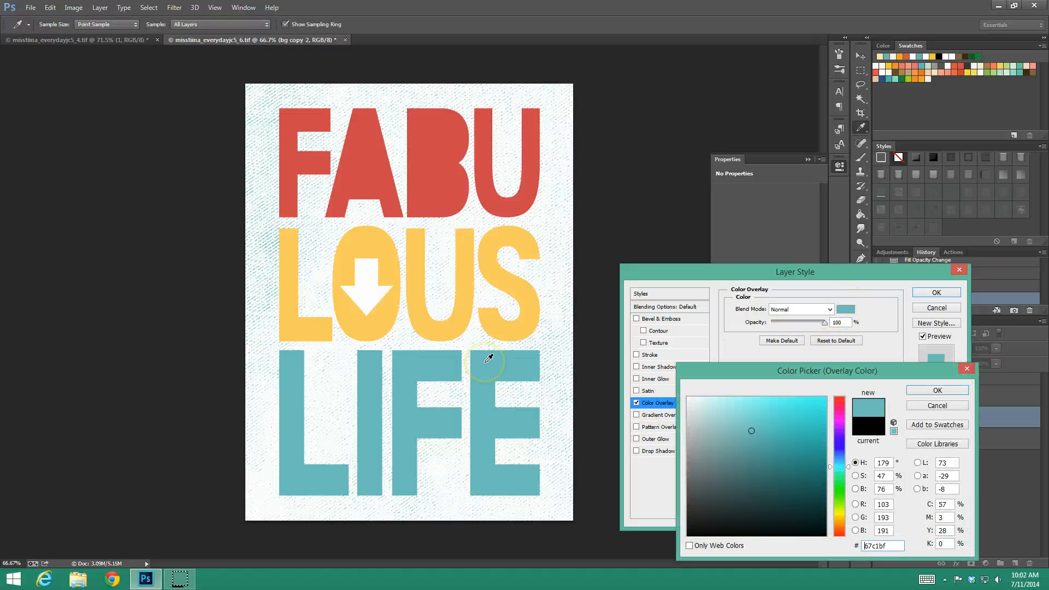
{"action": "left_click", "coordinate": [493, 410]}
{"action": "left_click", "coordinate": [839, 387]}
{"action": "left_click", "coordinate": [936, 388]}
{"action": "left_click", "coordinate": [931, 292]}
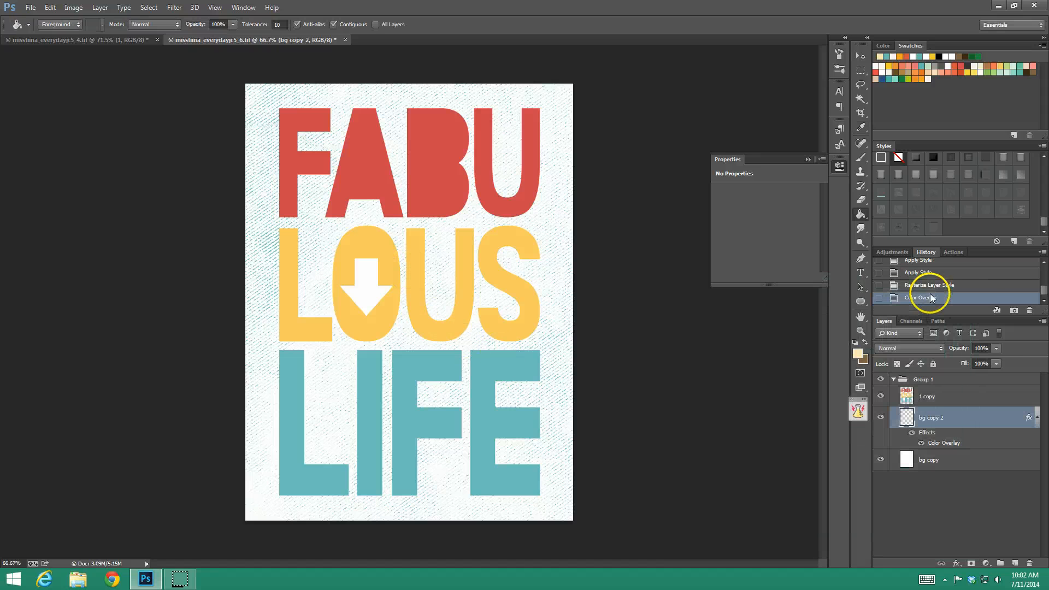
Step: Duplicate the 1 copy lettering layer and set the duplicate's fill to 0%
{"action": "left_click", "coordinate": [880, 395]}
{"action": "left_click", "coordinate": [880, 396]}
{"action": "left_click", "coordinate": [917, 397]}
{"action": "right_click", "coordinate": [946, 396]}
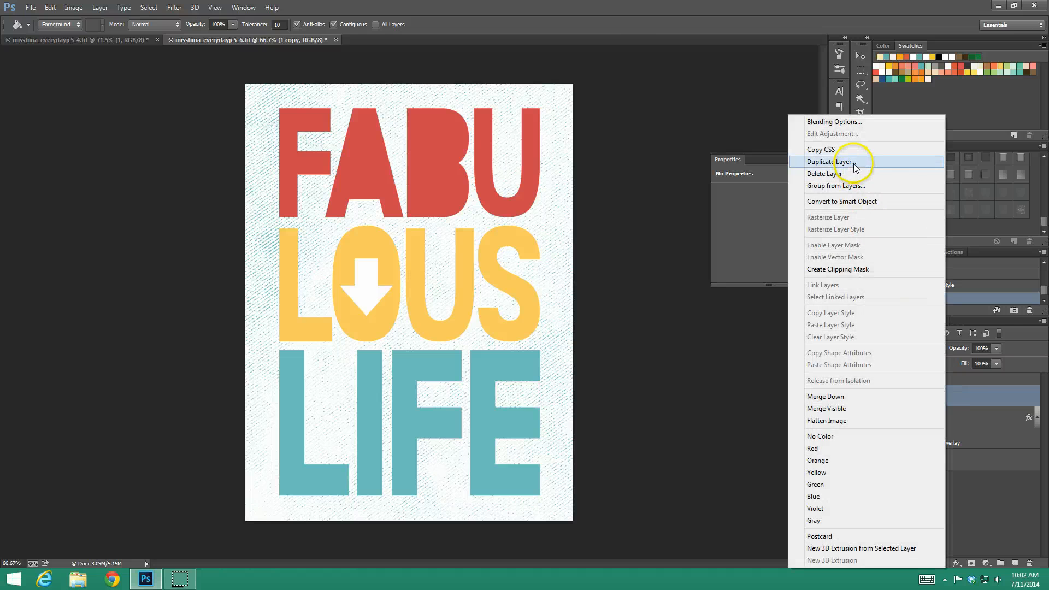
{"action": "left_click", "coordinate": [856, 162]}
{"action": "left_click", "coordinate": [619, 180]}
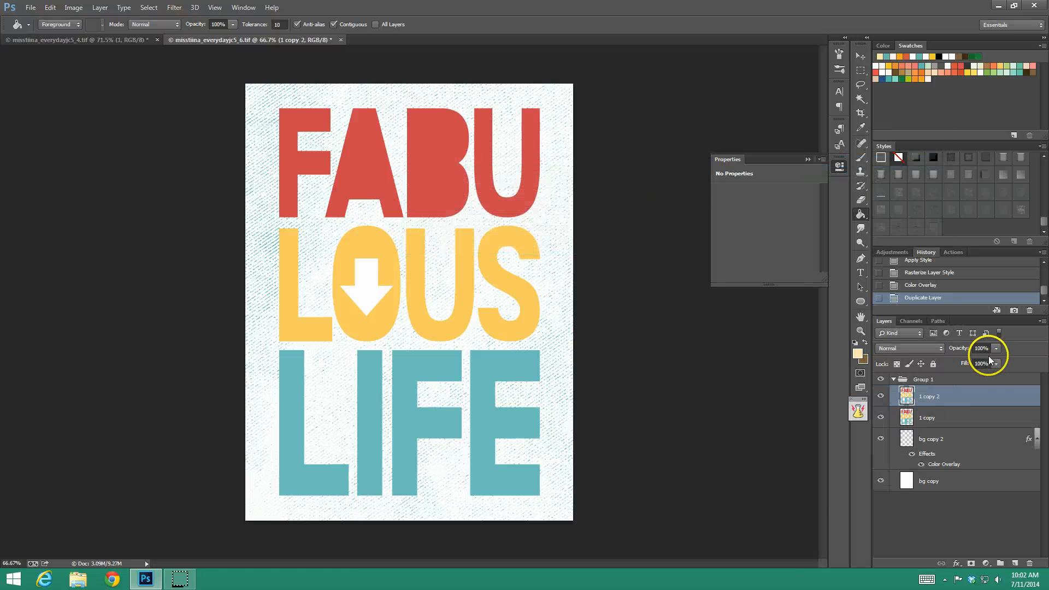
{"action": "left_click_drag", "start_coordinate": [995, 376], "coordinate": [939, 377]}
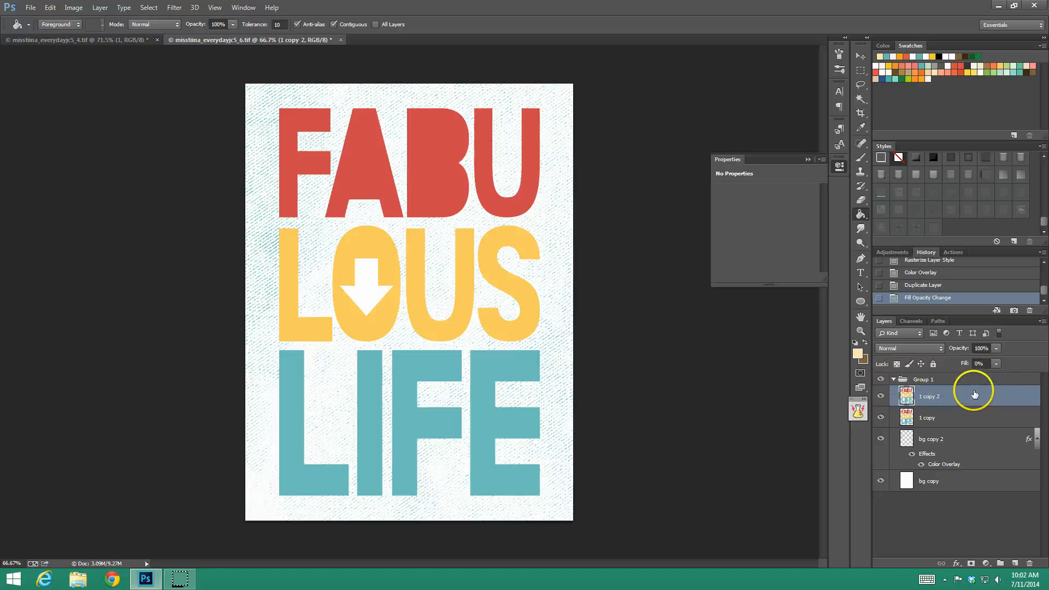
Step: Try several distress texture styles on the 1 copy 2 layer, ending with the black coarse-weave one with curved scratches
{"action": "left_click", "coordinate": [923, 210]}
{"action": "left_click", "coordinate": [922, 210]}
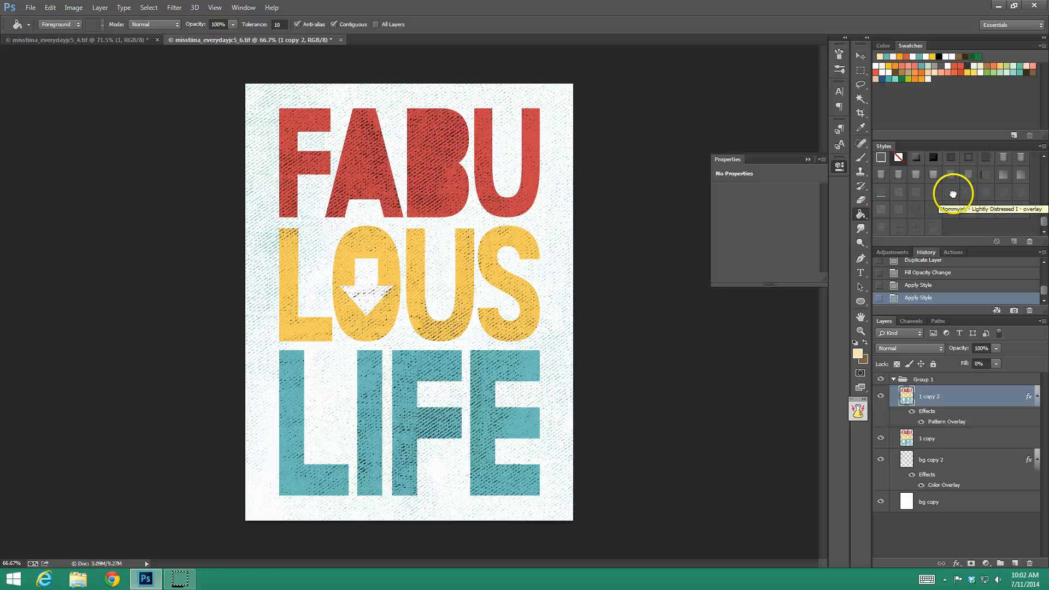
{"action": "left_click", "coordinate": [952, 194]}
{"action": "left_click", "coordinate": [940, 194]}
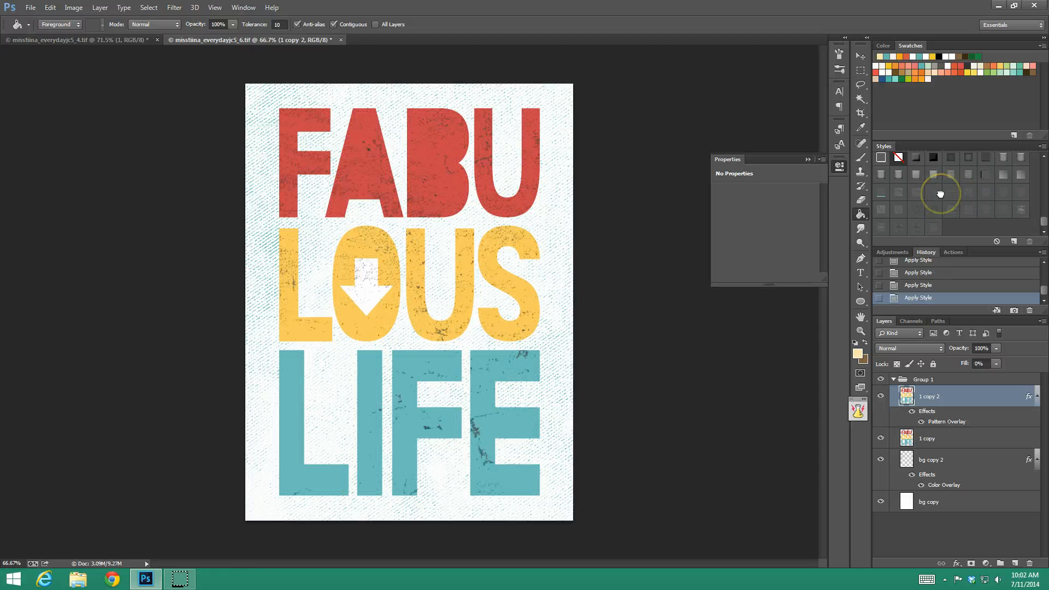
{"action": "left_click", "coordinate": [1007, 194]}
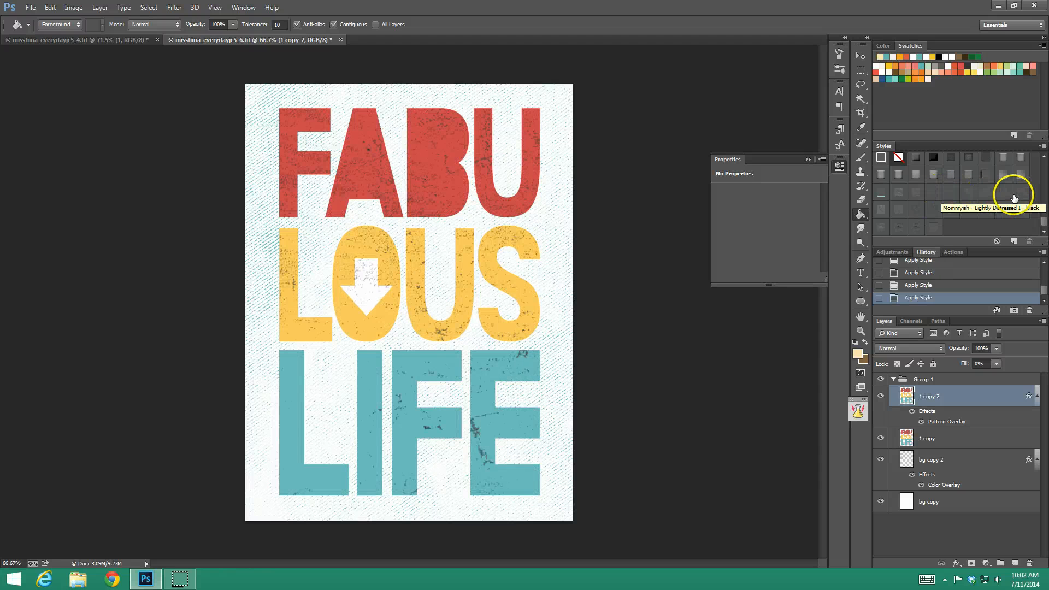
{"action": "left_click", "coordinate": [1005, 192]}
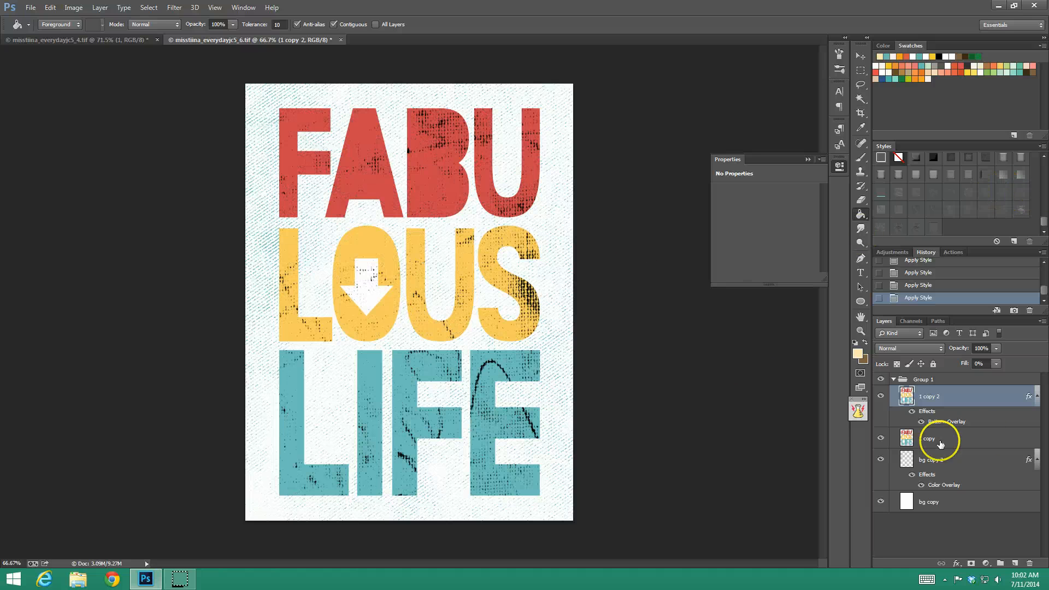
Step: Rasterize the 1 copy 2 layer's style and recolor the texture with a Color Overlay, trying pale yellow before choosing white
{"action": "right_click", "coordinate": [992, 394]}
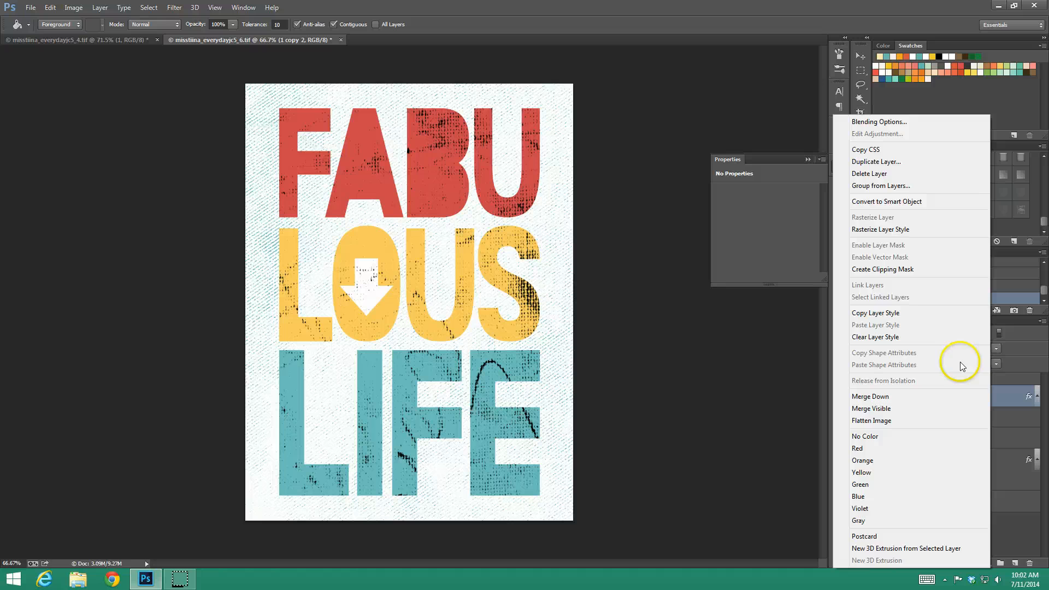
{"action": "left_click", "coordinate": [886, 230]}
{"action": "double_click", "coordinate": [990, 396]}
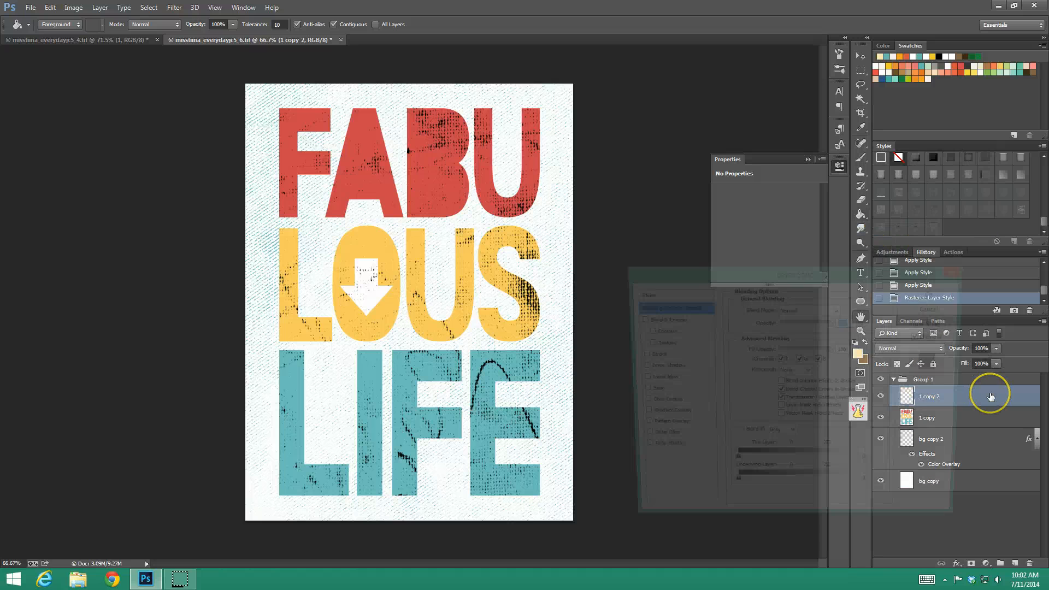
{"action": "left_click", "coordinate": [659, 403]}
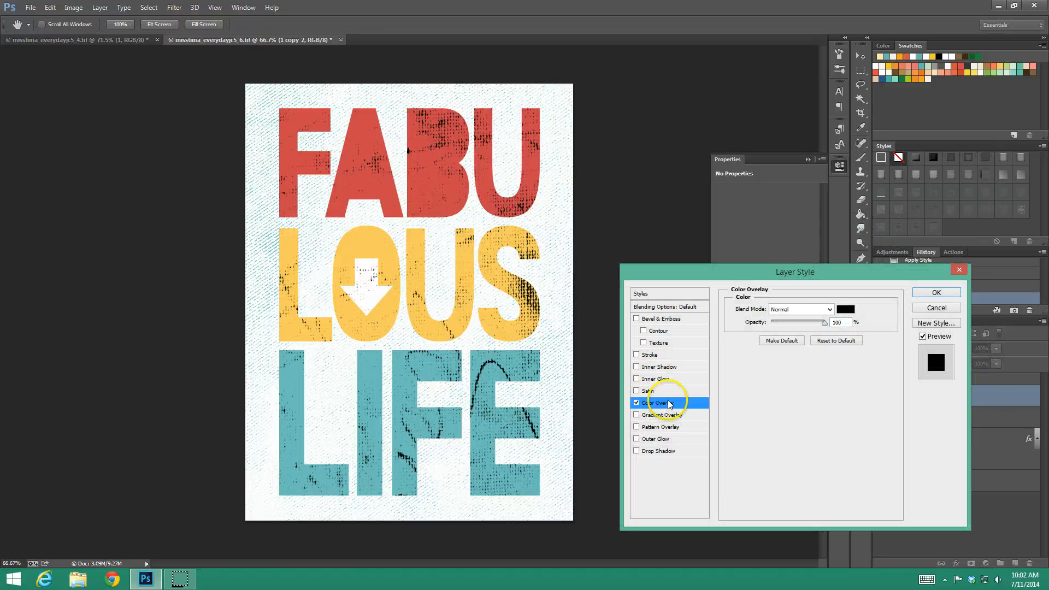
{"action": "left_click", "coordinate": [846, 309]}
{"action": "left_click", "coordinate": [372, 243]}
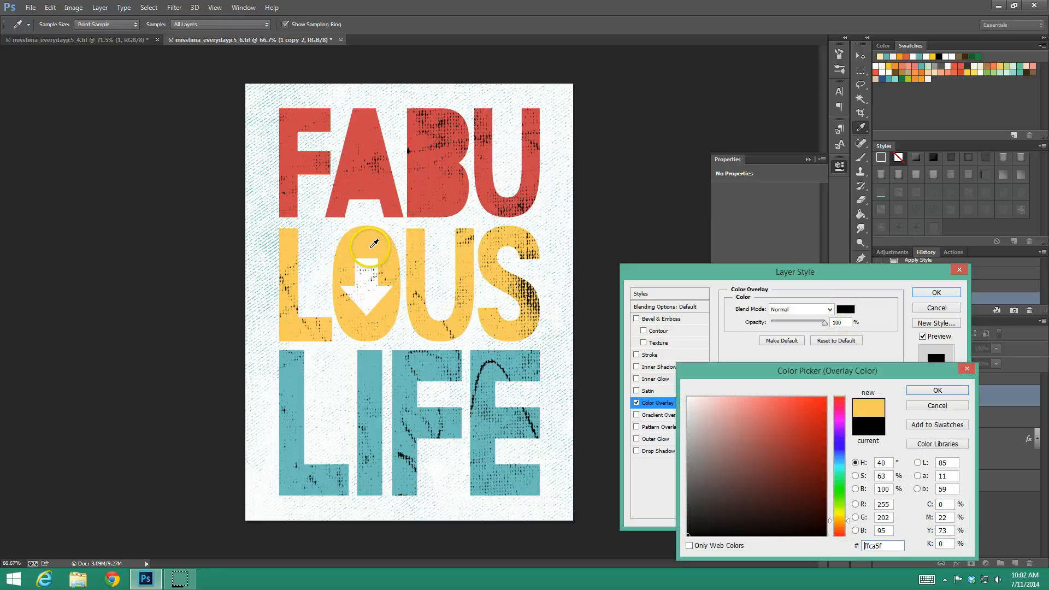
{"action": "left_click_drag", "start_coordinate": [738, 403], "coordinate": [730, 375]}
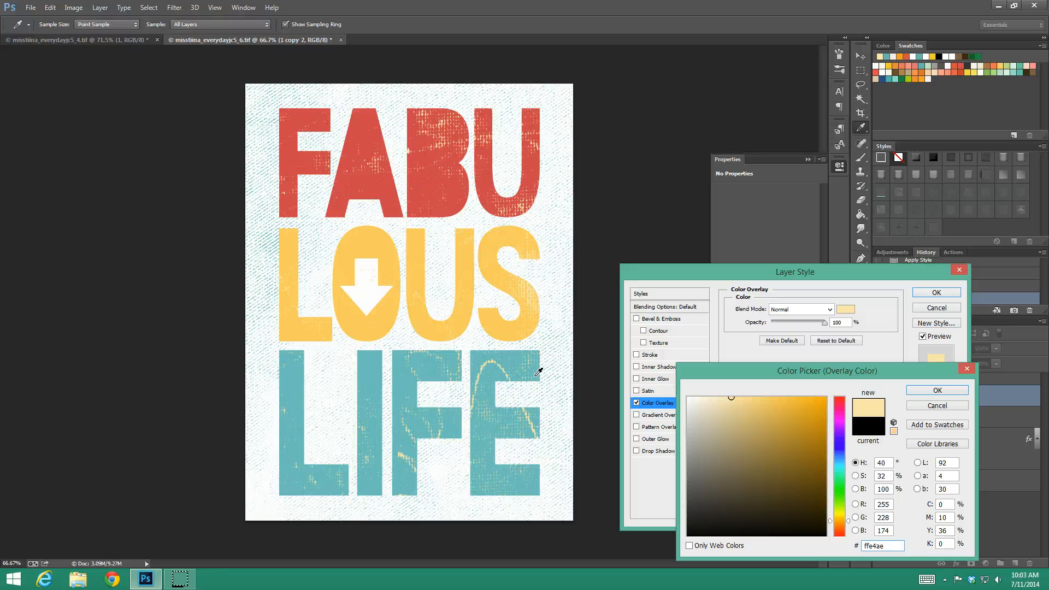
{"action": "left_click", "coordinate": [462, 204]}
{"action": "left_click_drag", "start_coordinate": [770, 440], "coordinate": [688, 398]}
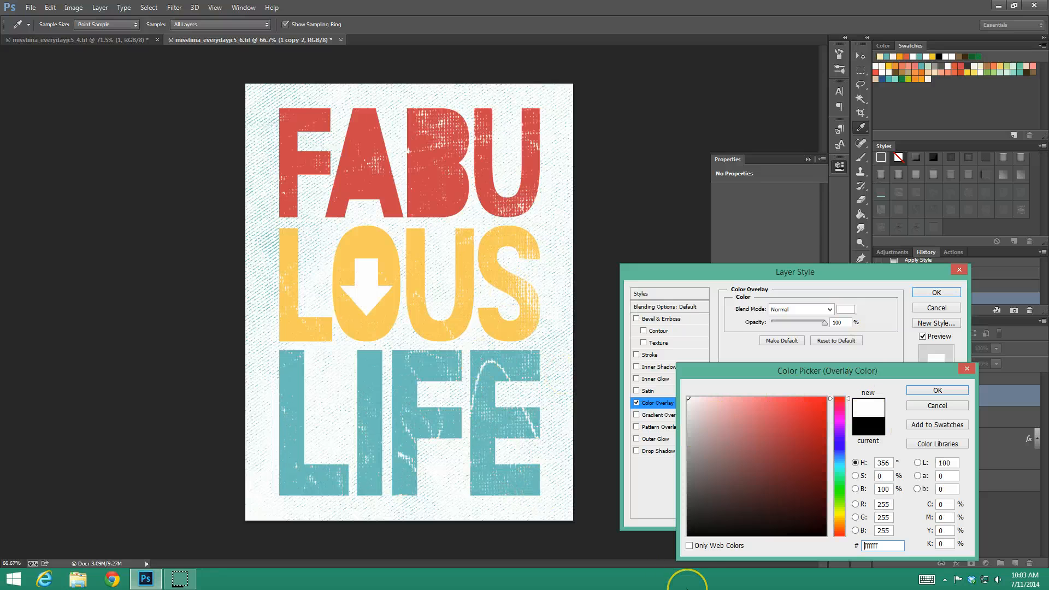
{"action": "left_click", "coordinate": [928, 391]}
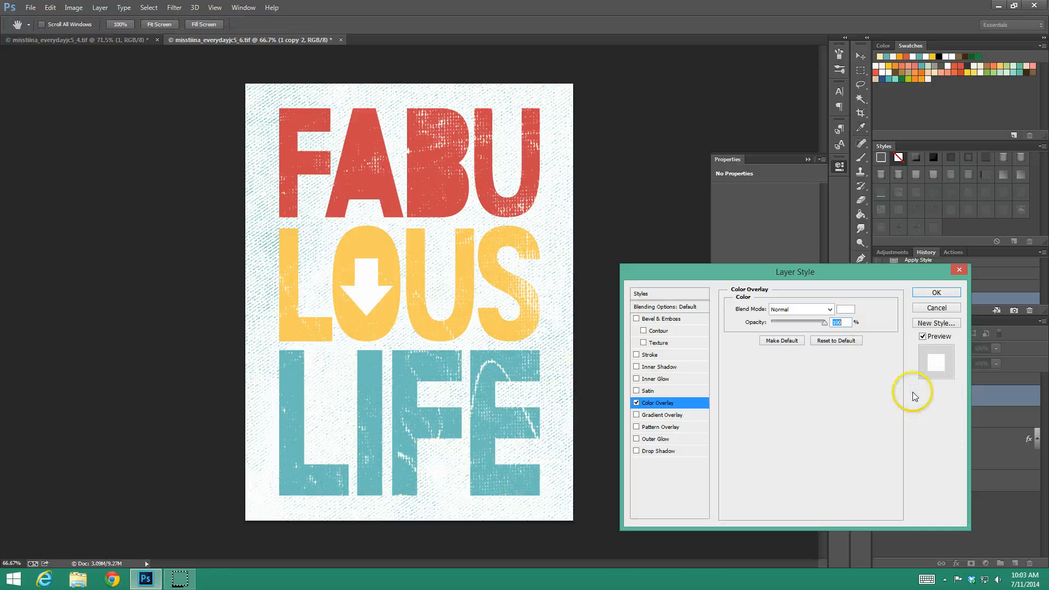
{"action": "left_click", "coordinate": [917, 293]}
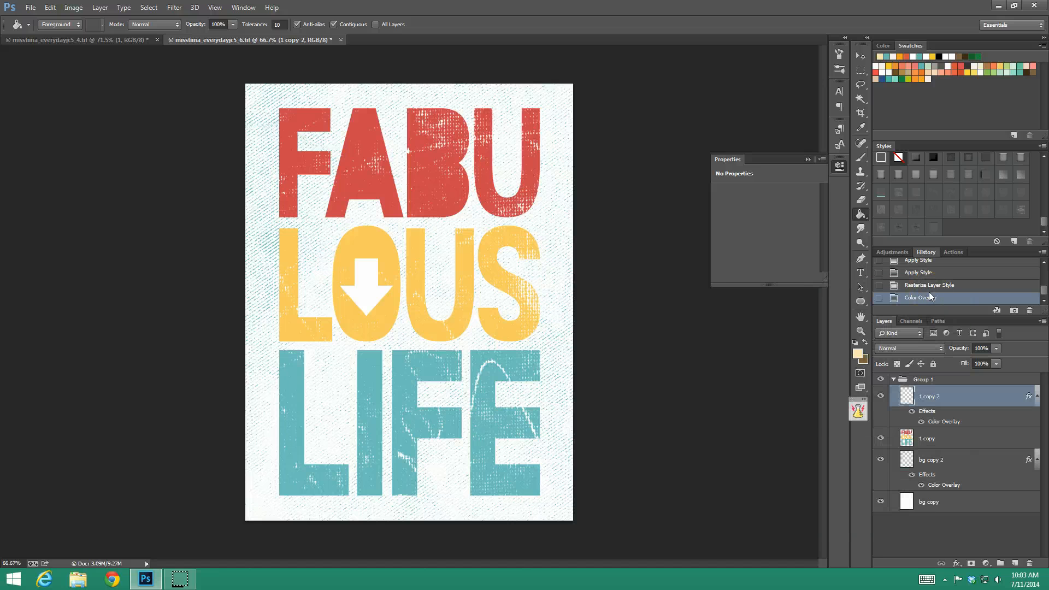
Step: Hide the 1 copy layer to preview a dark red overlay on the isolated lettering texture, and revert the history to before the style was rasterized
{"action": "left_click", "coordinate": [880, 439]}
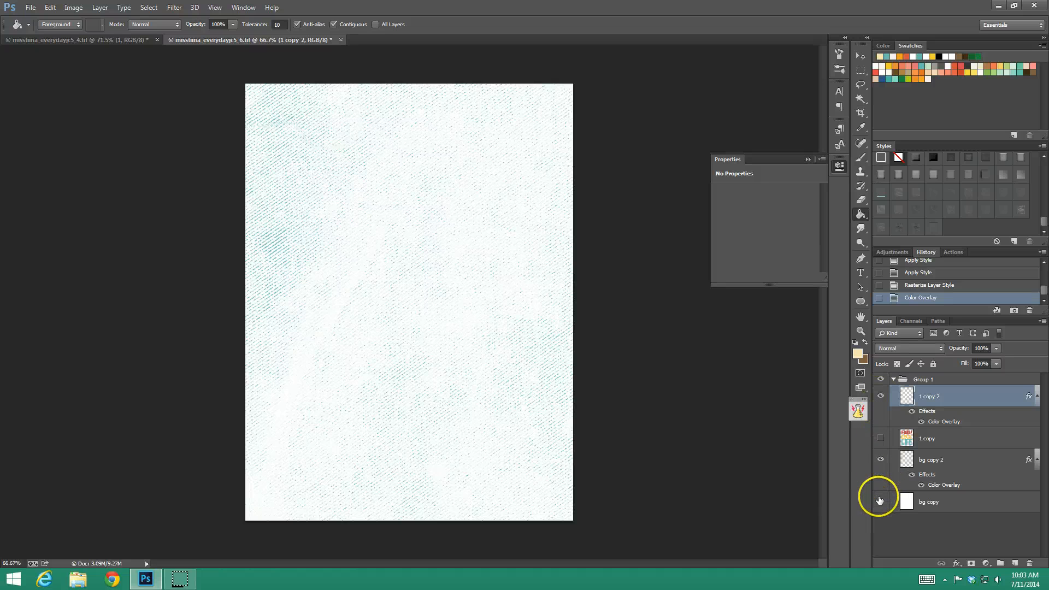
{"action": "left_click", "coordinate": [879, 501]}
{"action": "left_click", "coordinate": [879, 501]}
{"action": "double_click", "coordinate": [975, 396]}
{"action": "left_click", "coordinate": [686, 403]}
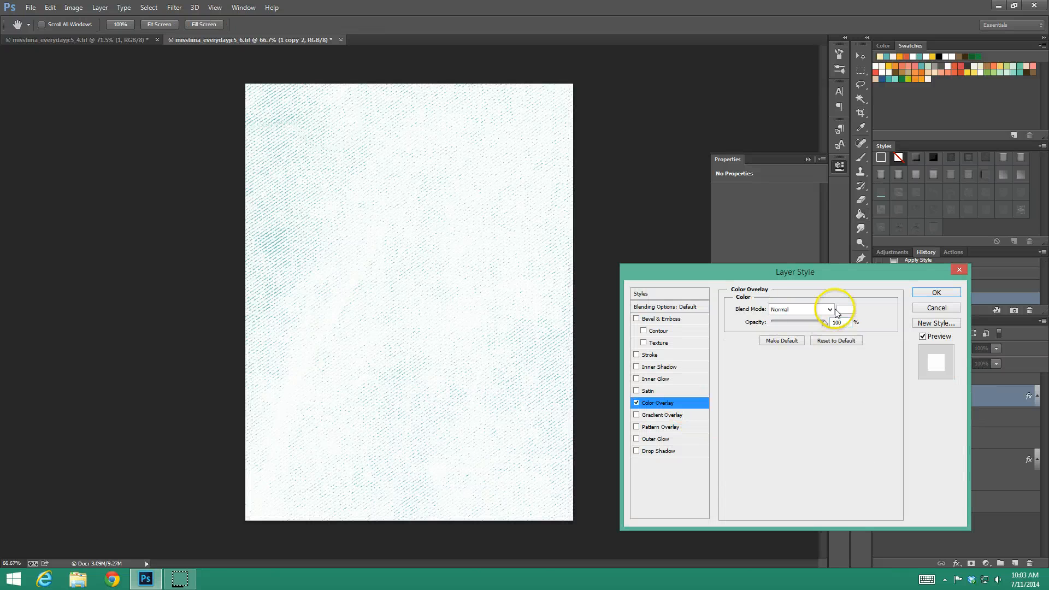
{"action": "left_click", "coordinate": [839, 309]}
{"action": "mouse_move", "coordinate": [727, 417]}
{"action": "left_mouse_down"}
{"action": "mouse_move", "coordinate": [792, 480]}
{"action": "mouse_move", "coordinate": [817, 468]}
{"action": "mouse_move", "coordinate": [820, 432]}
{"action": "left_mouse_up"}
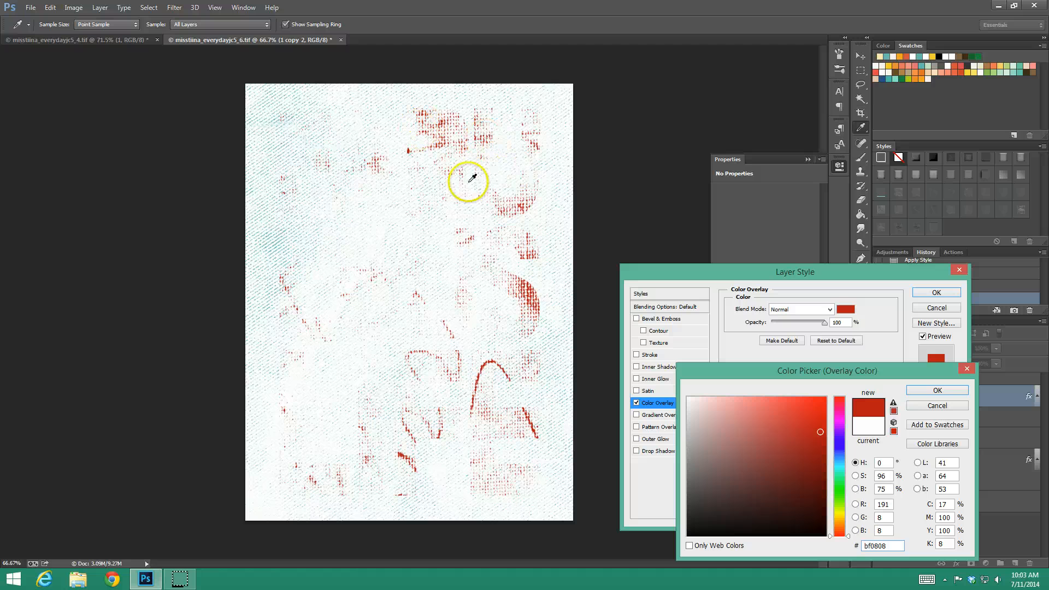
{"action": "left_click", "coordinate": [932, 409]}
{"action": "left_click", "coordinate": [935, 309]}
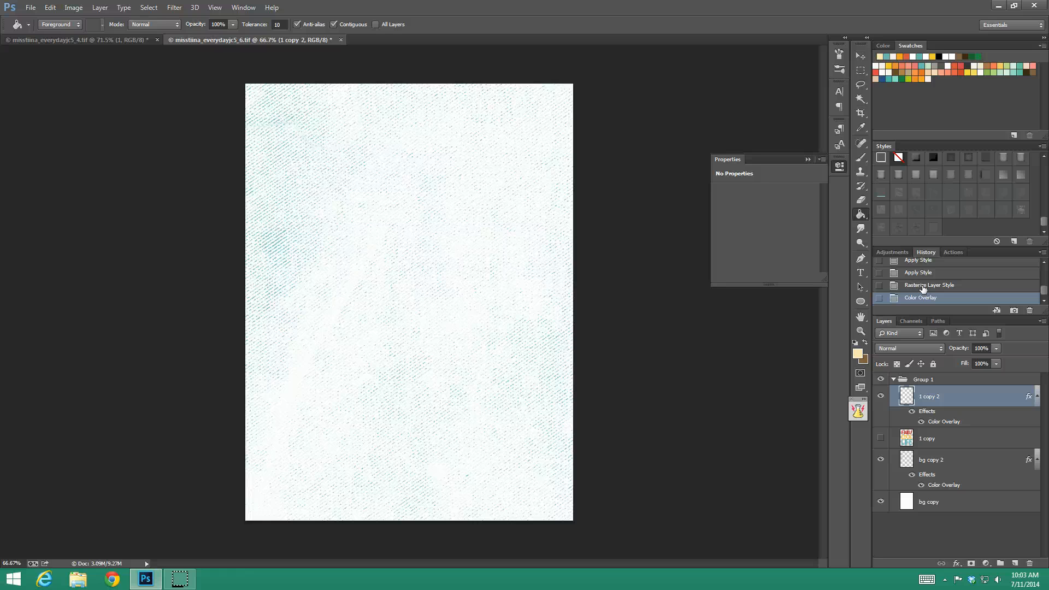
{"action": "left_click", "coordinate": [923, 273]}
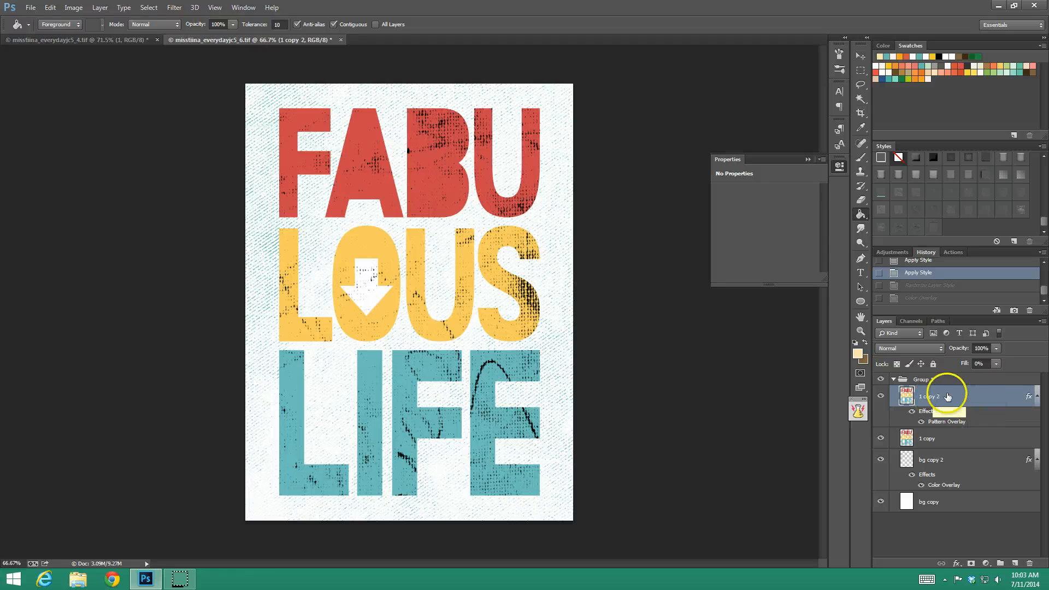
Step: Set the scale of the 1 copy 2 layer's Pattern Overlay to 25%
{"action": "double_click", "coordinate": [993, 398]}
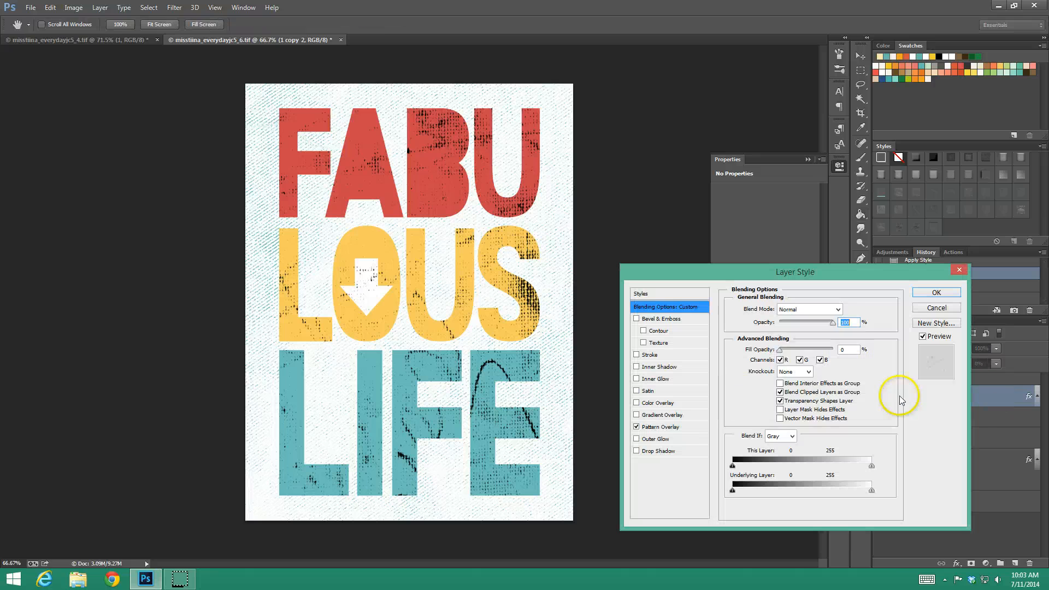
{"action": "left_click", "coordinate": [679, 428]}
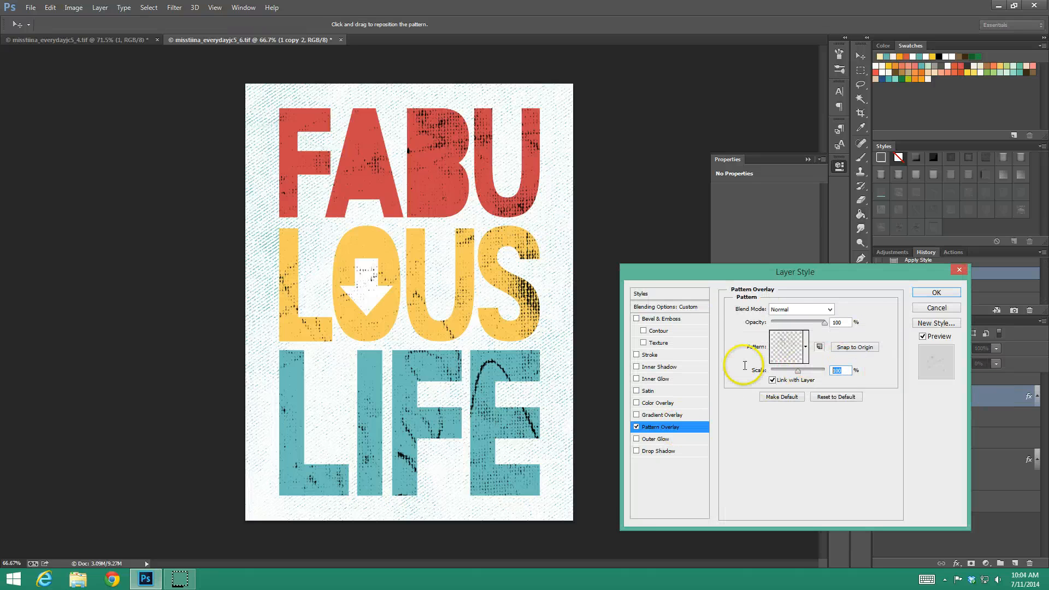
{"action": "type", "text": "25"}
{"action": "left_click", "coordinate": [784, 344]}
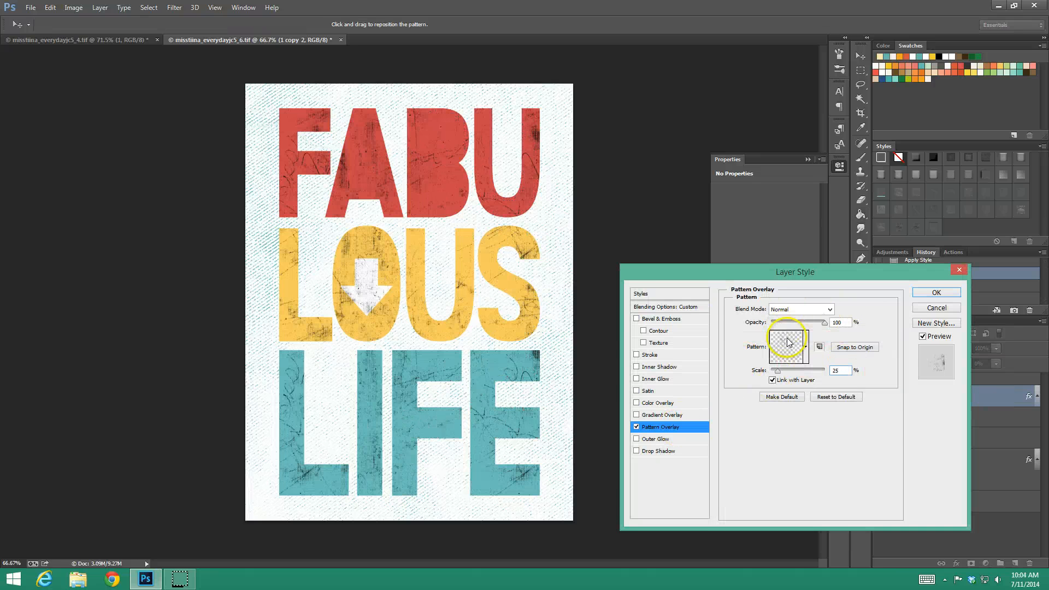
{"action": "left_click", "coordinate": [806, 331]}
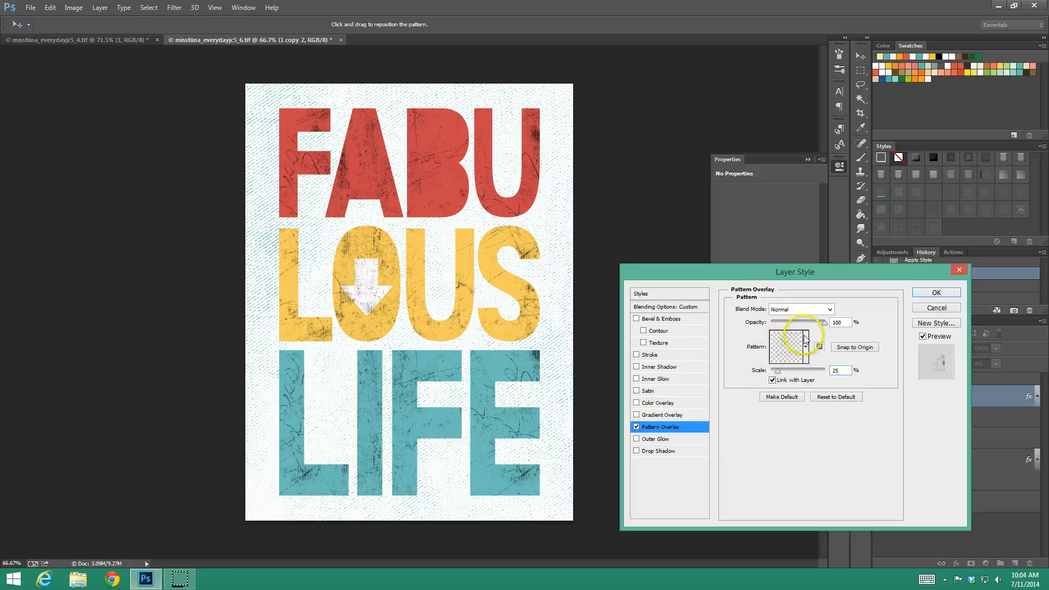
{"action": "left_click", "coordinate": [936, 293]}
Step: Replace the 1 copy 2 layer's texture with a canvas-weave style that blends into the lettering colors
{"action": "left_click", "coordinate": [933, 212]}
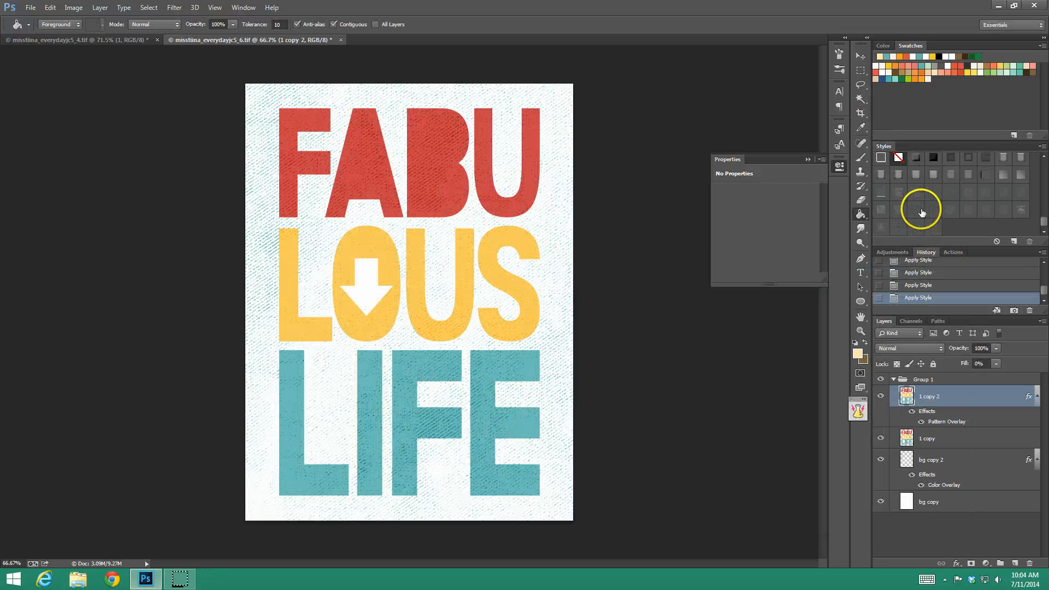
Step: Try several distressed texture styles on the 1 copy 2 layer, ending with the black speckled grunge style
{"action": "left_click", "coordinate": [920, 208]}
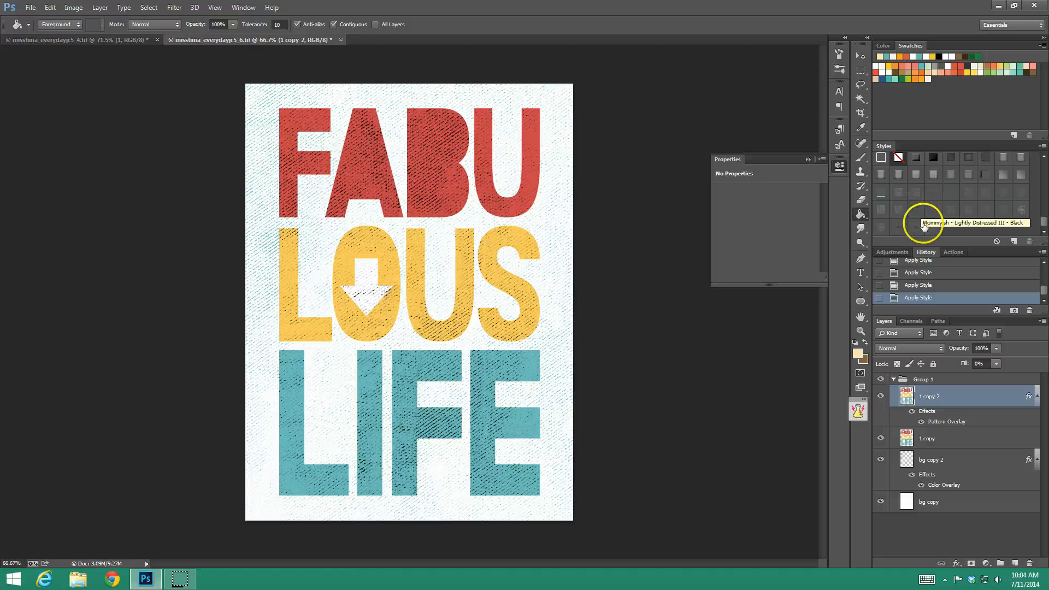
{"action": "left_click", "coordinate": [931, 195]}
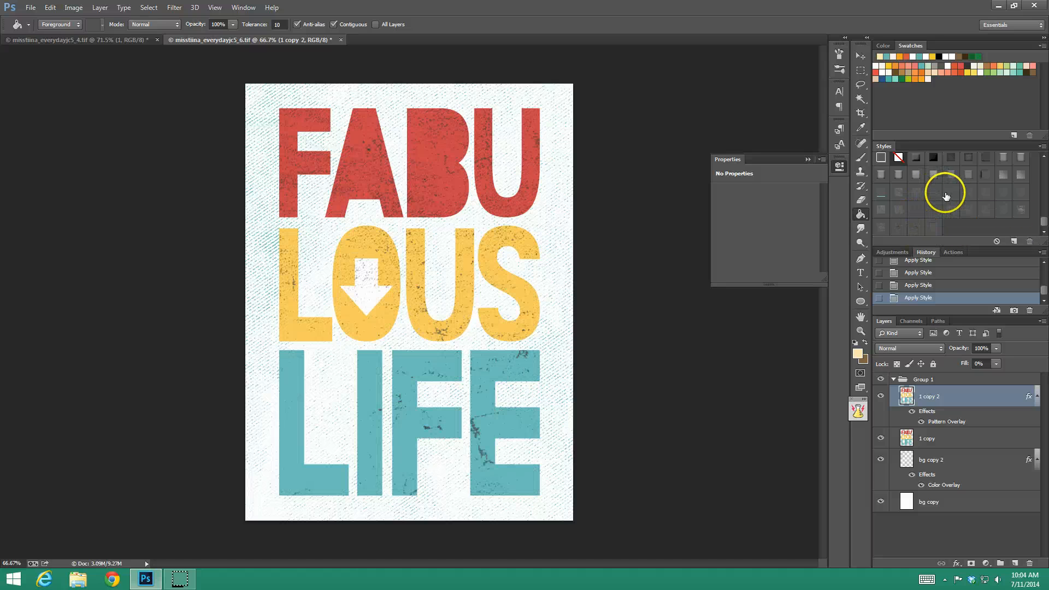
{"action": "left_click", "coordinate": [945, 192]}
{"action": "left_click", "coordinate": [1003, 192]}
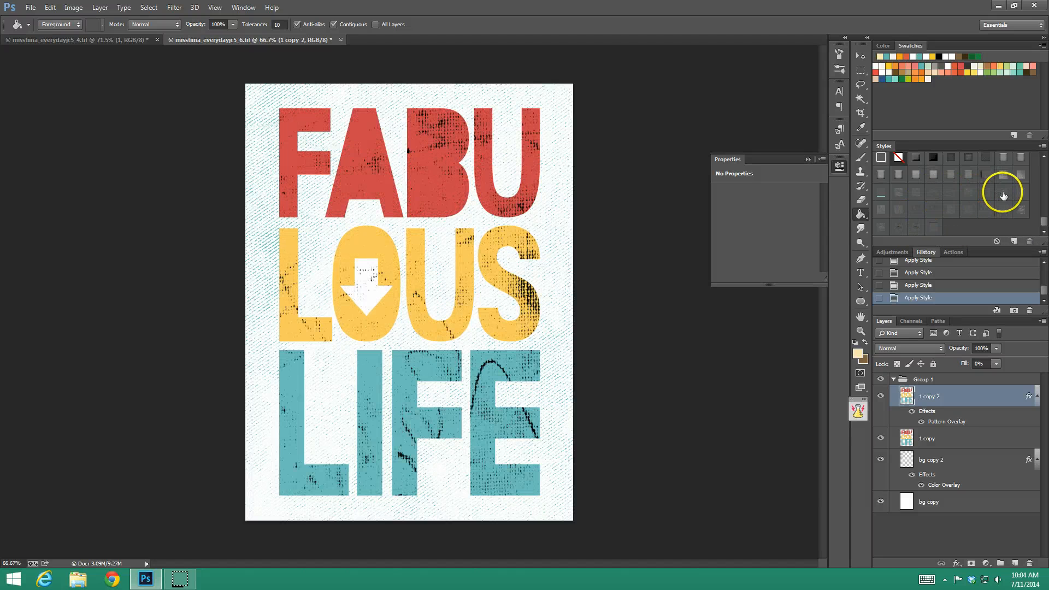
{"action": "left_click", "coordinate": [918, 208]}
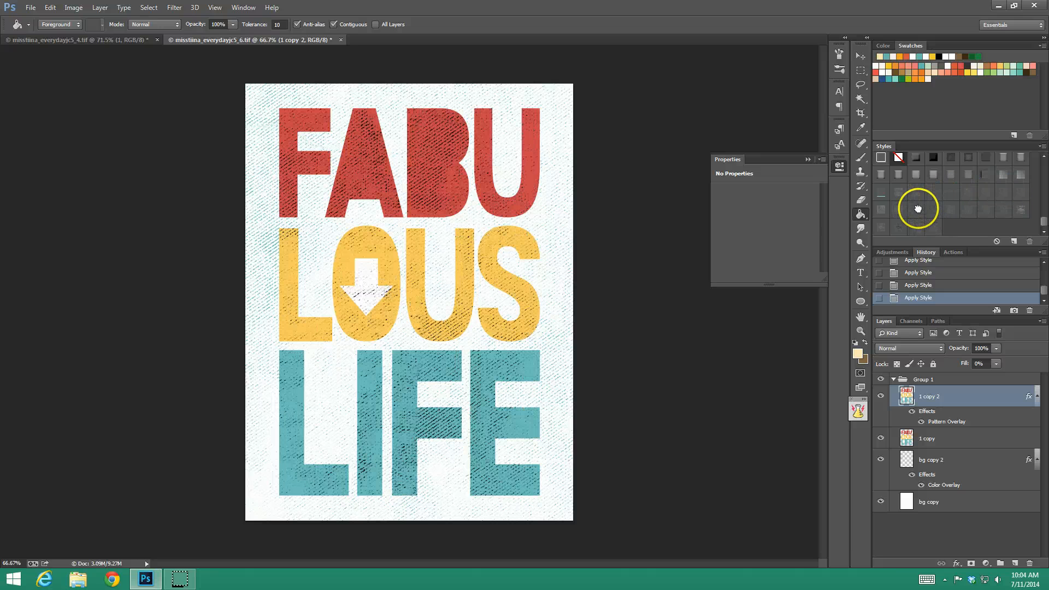
{"action": "left_click", "coordinate": [986, 209]}
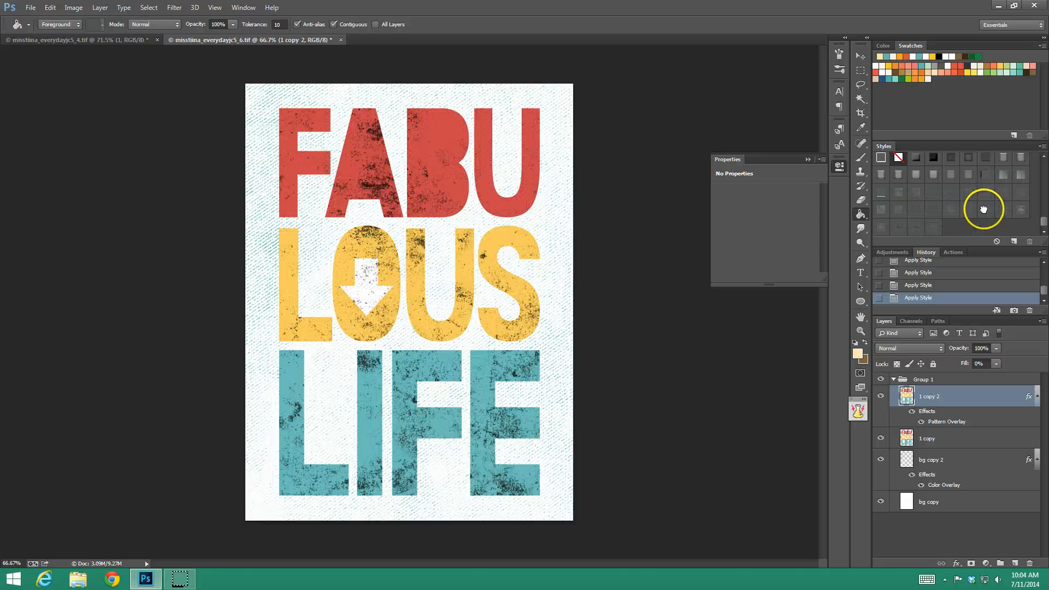
Step: Set the 1 copy 2 layer's Pattern Overlay scale to 25% after trying 50%, and reposition the pattern within the lettering
{"action": "double_click", "coordinate": [976, 391]}
{"action": "left_click", "coordinate": [664, 427]}
{"action": "double_click", "coordinate": [841, 370]}
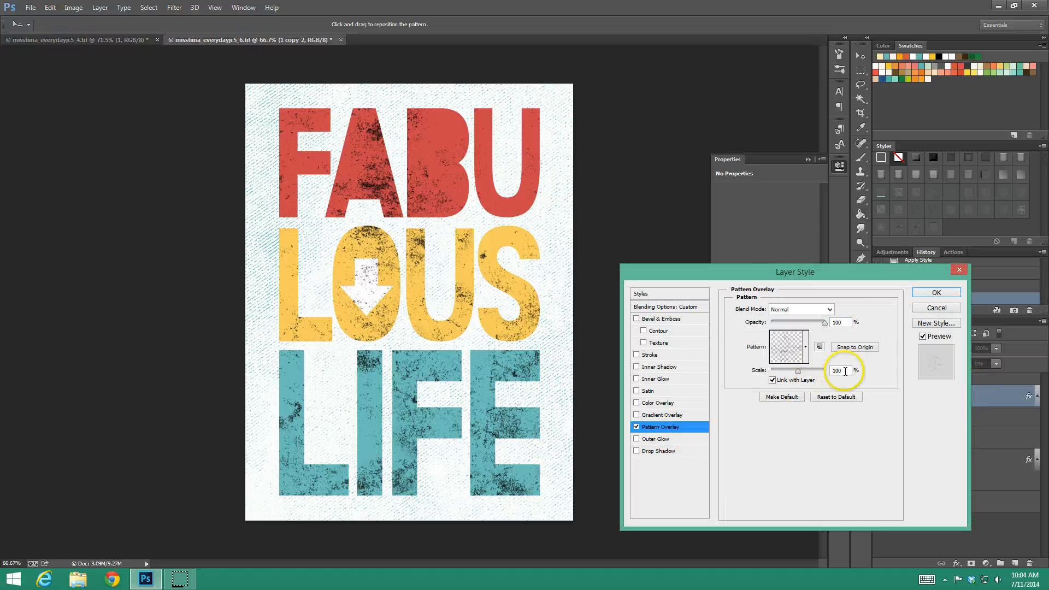
{"action": "type", "text": "50"}
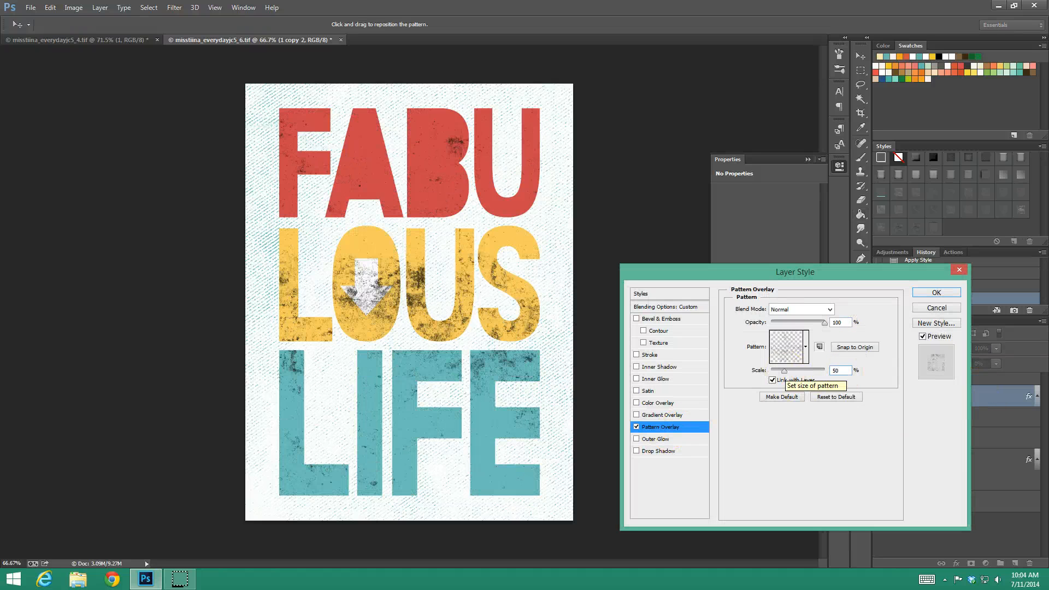
{"action": "key", "text": "BackSpace"}
{"action": "type", "text": "2"}
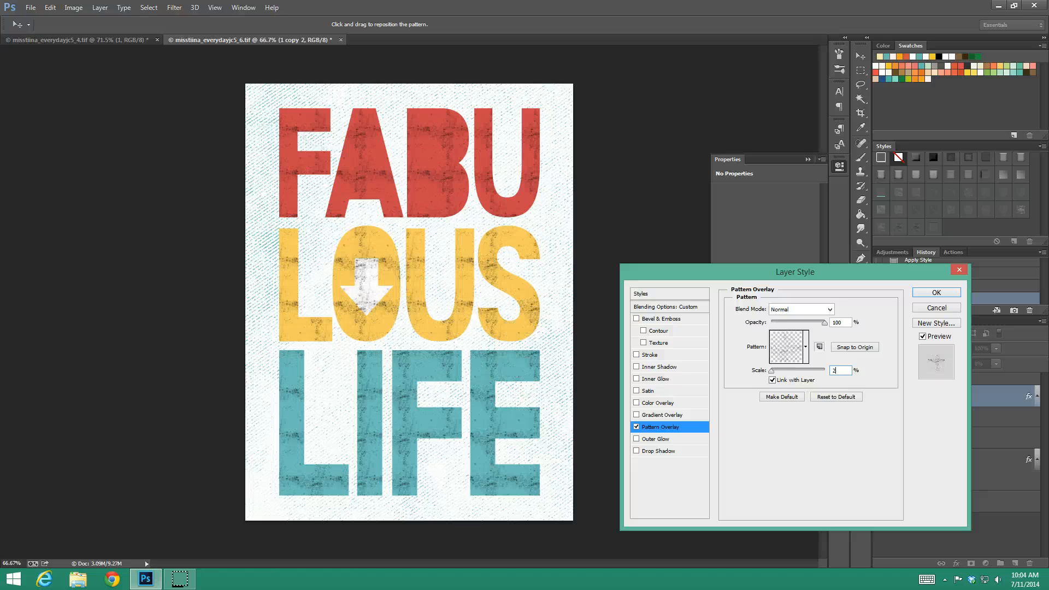
{"action": "type", "text": "5"}
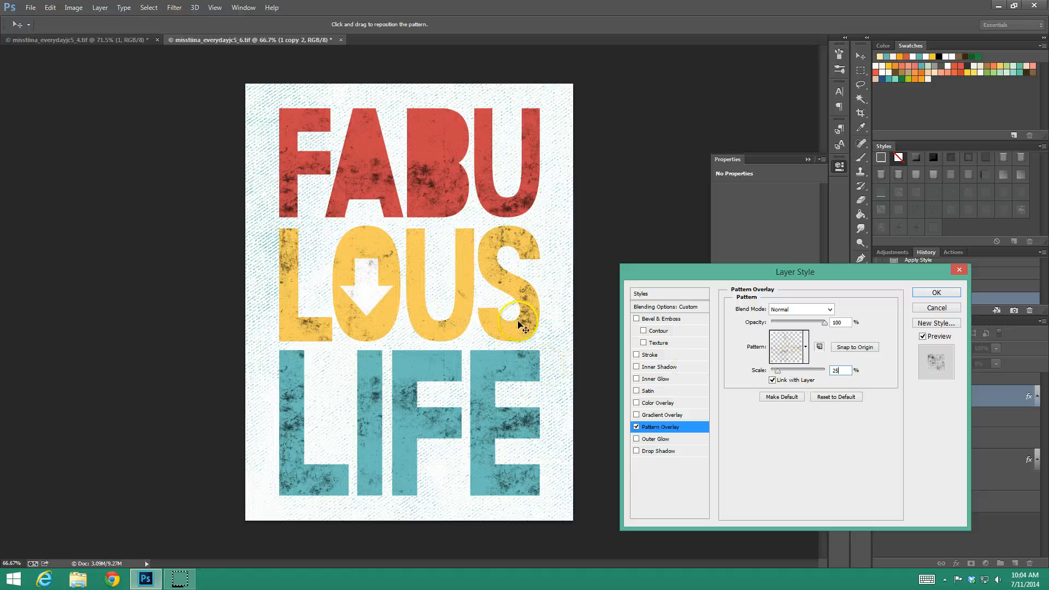
{"action": "left_click_drag", "start_coordinate": [534, 258], "coordinate": [532, 259]}
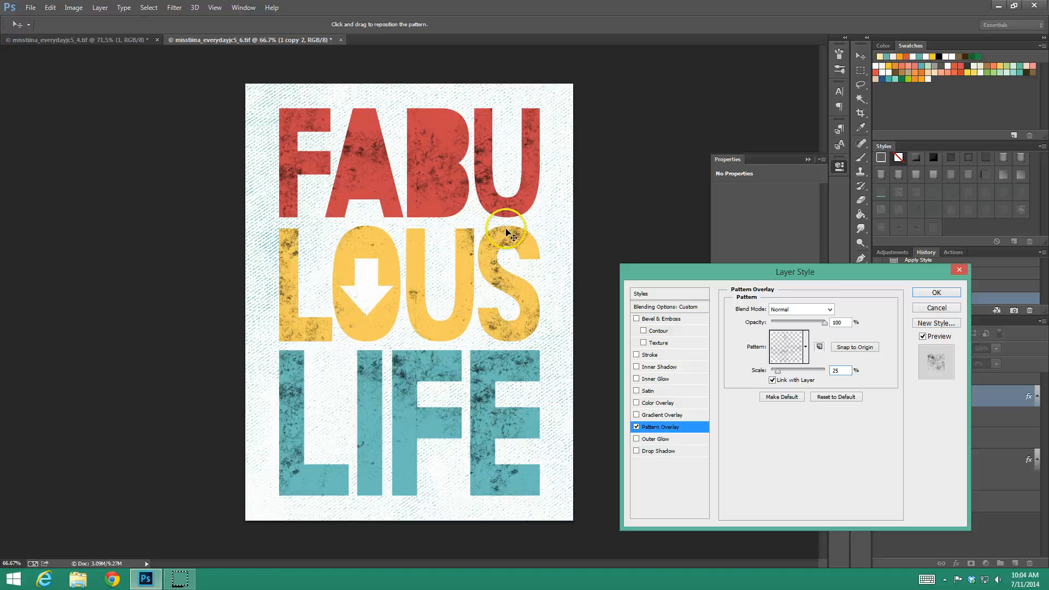
{"action": "left_click", "coordinate": [936, 292]}
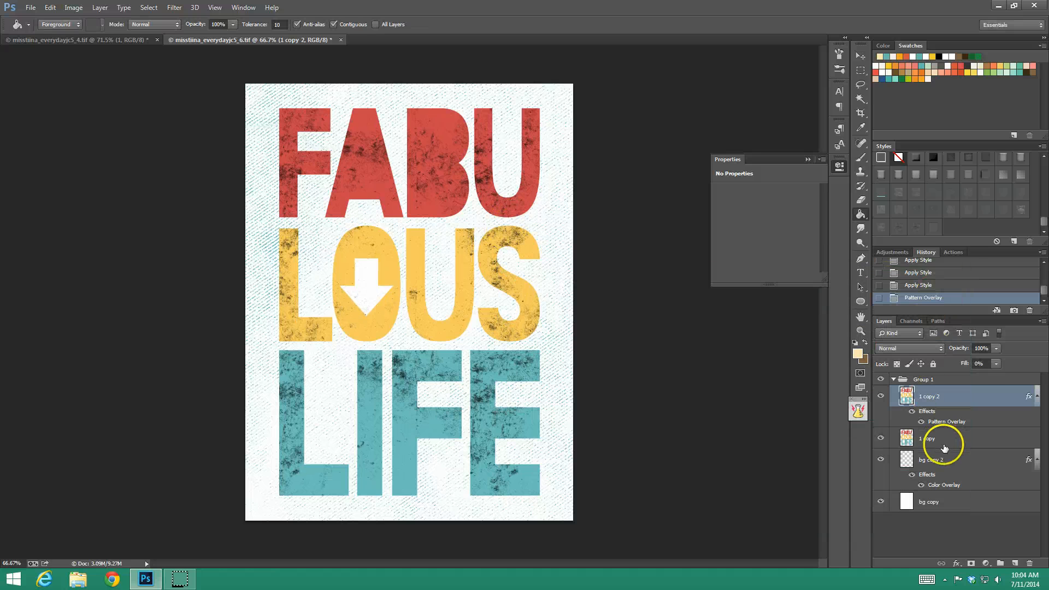
Step: Duplicate the 1 copy 2 layer and apply a black canvas-weave texture style to the copy
{"action": "right_click", "coordinate": [979, 396]}
{"action": "left_click", "coordinate": [890, 159]}
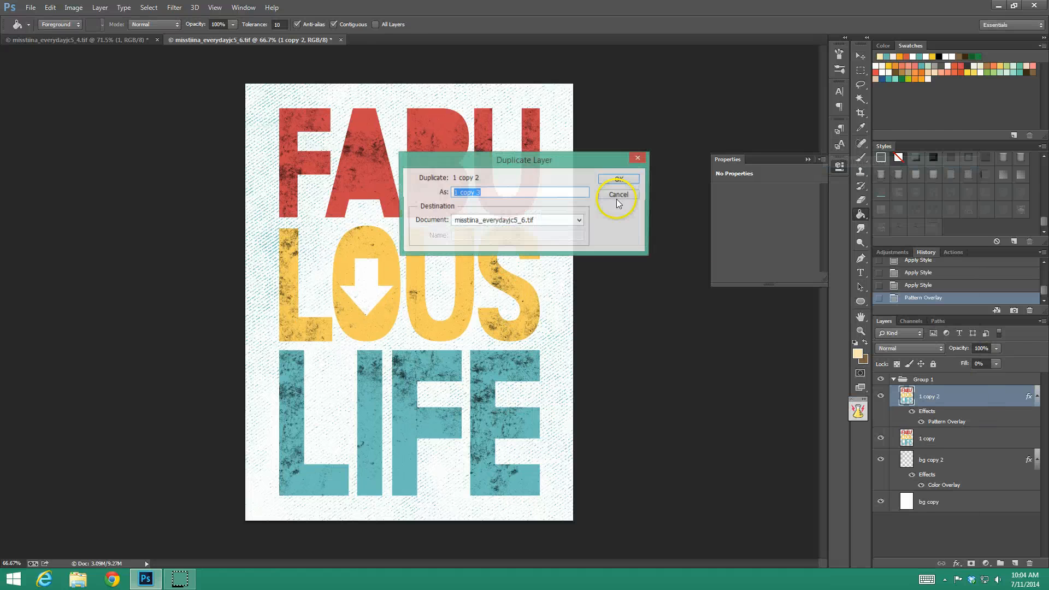
{"action": "left_click", "coordinate": [613, 180]}
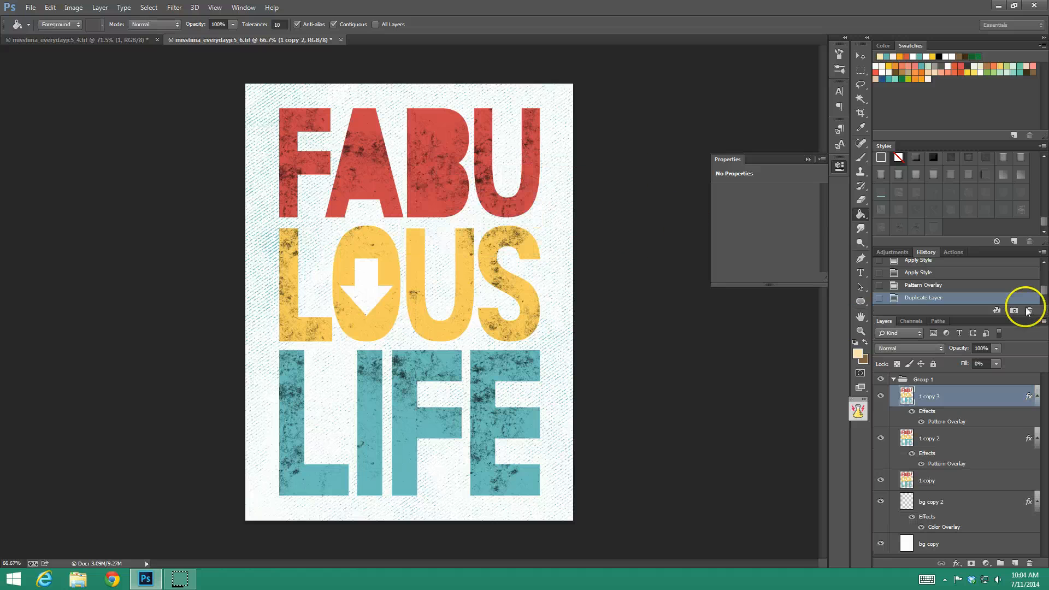
{"action": "left_click", "coordinate": [931, 209]}
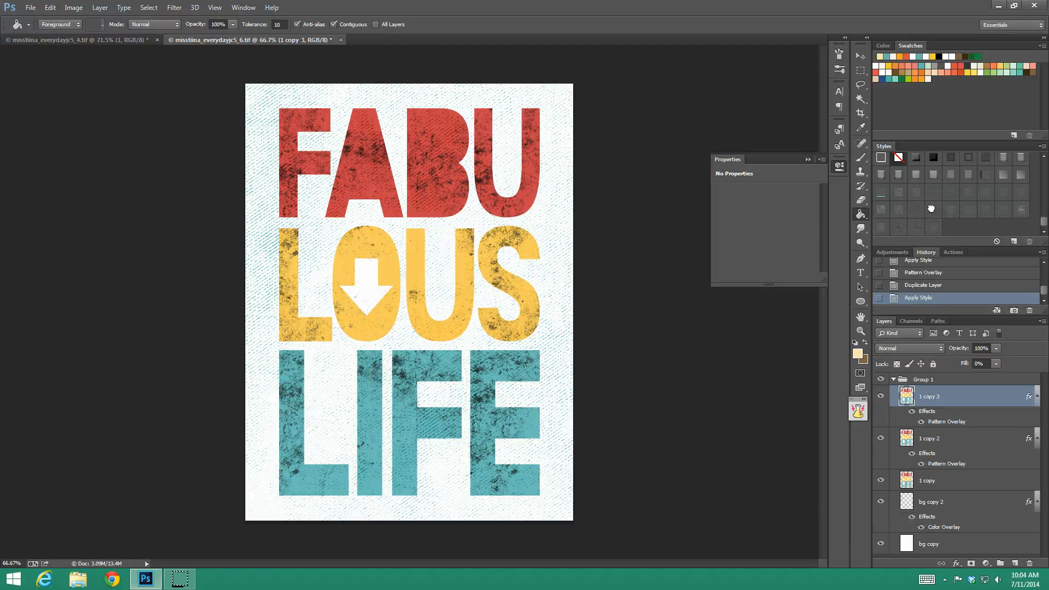
Step: Try a 50% Pattern Overlay scale on the 1 copy 3 layer, restore it to 100%, and shift the pattern upward on the lettering
{"action": "double_click", "coordinate": [972, 394]}
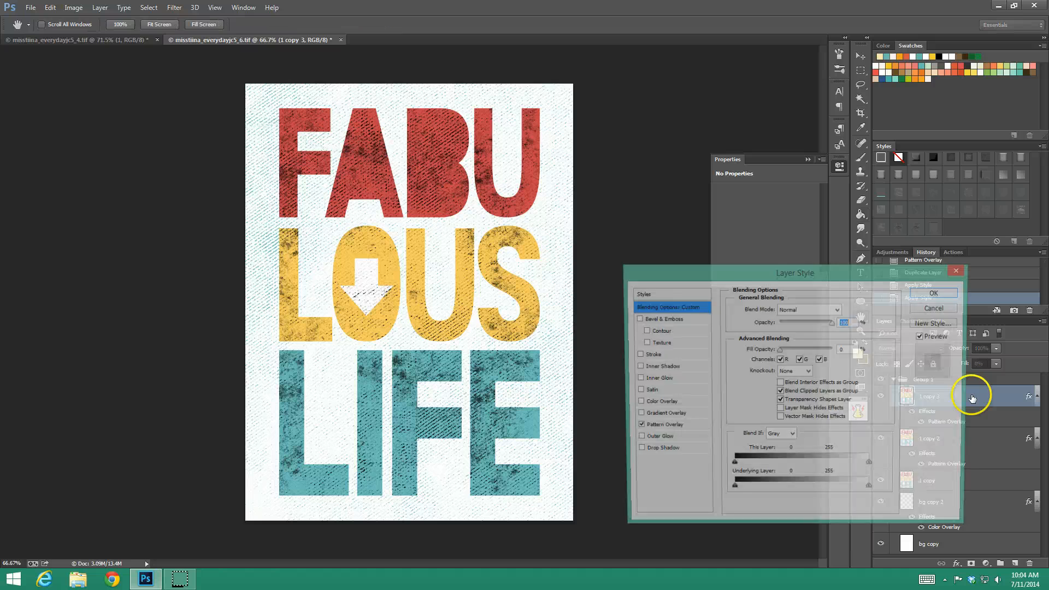
{"action": "left_click", "coordinate": [667, 427]}
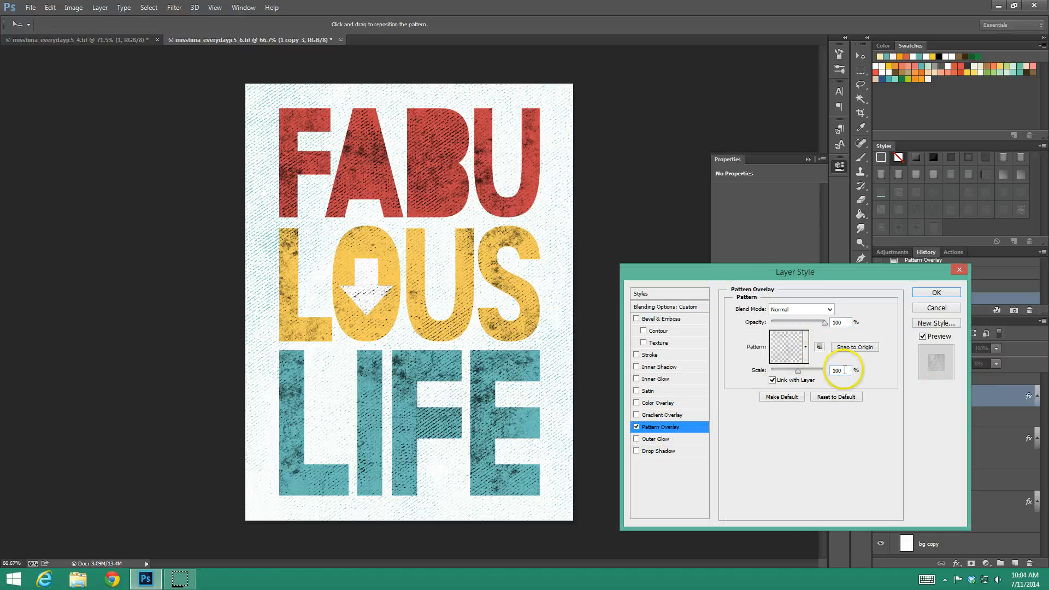
{"action": "double_click", "coordinate": [838, 370]}
{"action": "type", "text": "50"}
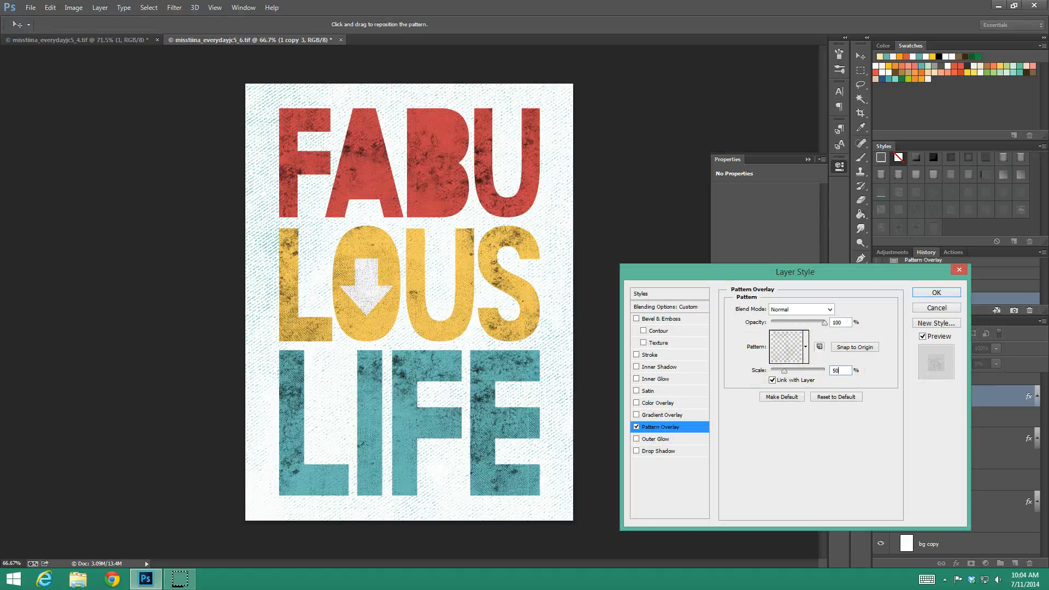
{"action": "key", "text": "BackSpace"}
{"action": "key", "text": "BackSpace"}
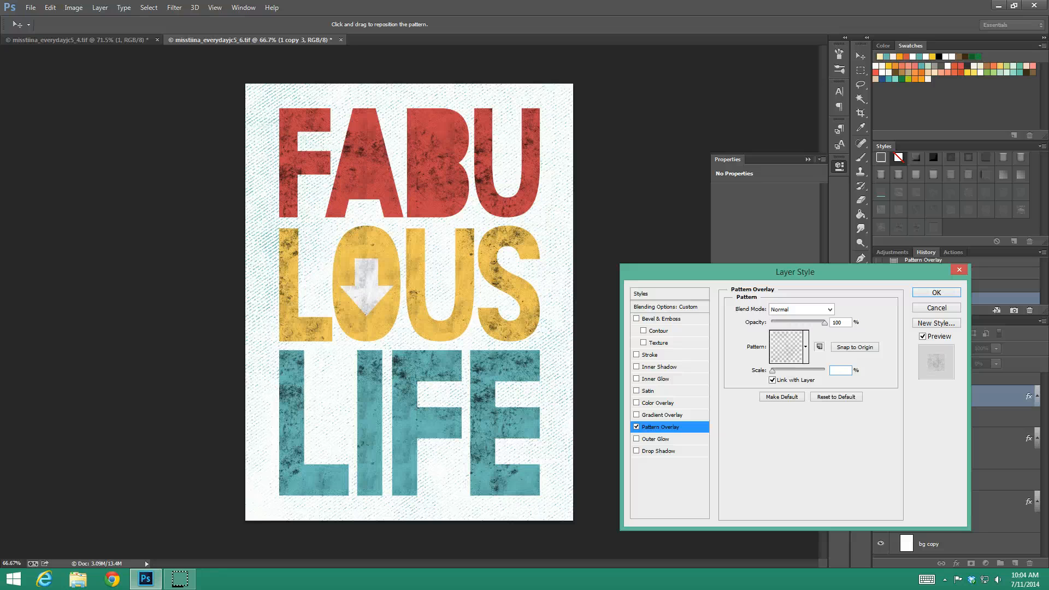
{"action": "type", "text": "100"}
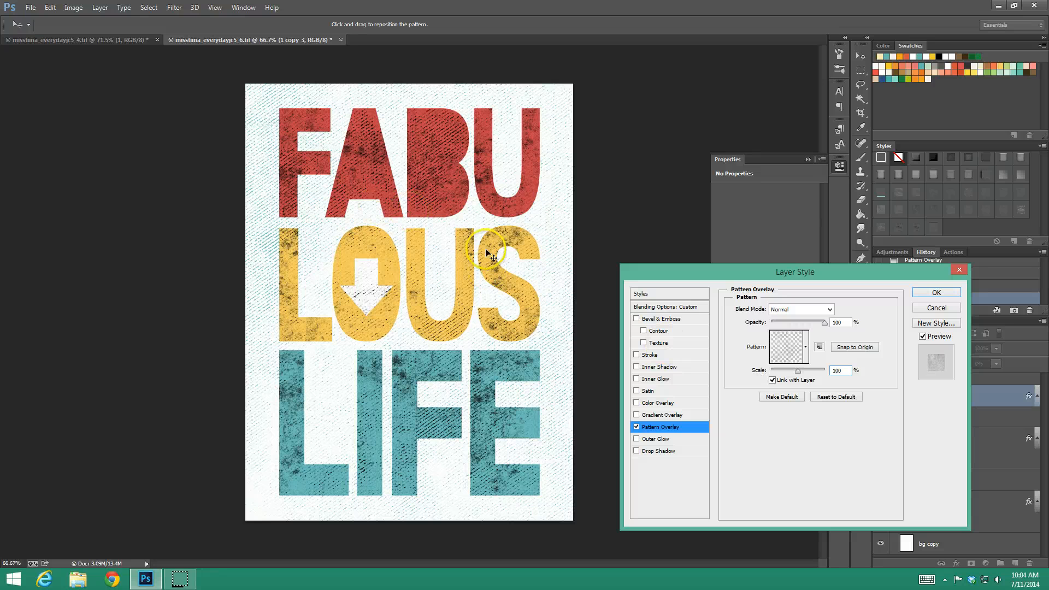
{"action": "left_click_drag", "start_coordinate": [487, 253], "coordinate": [474, 204]}
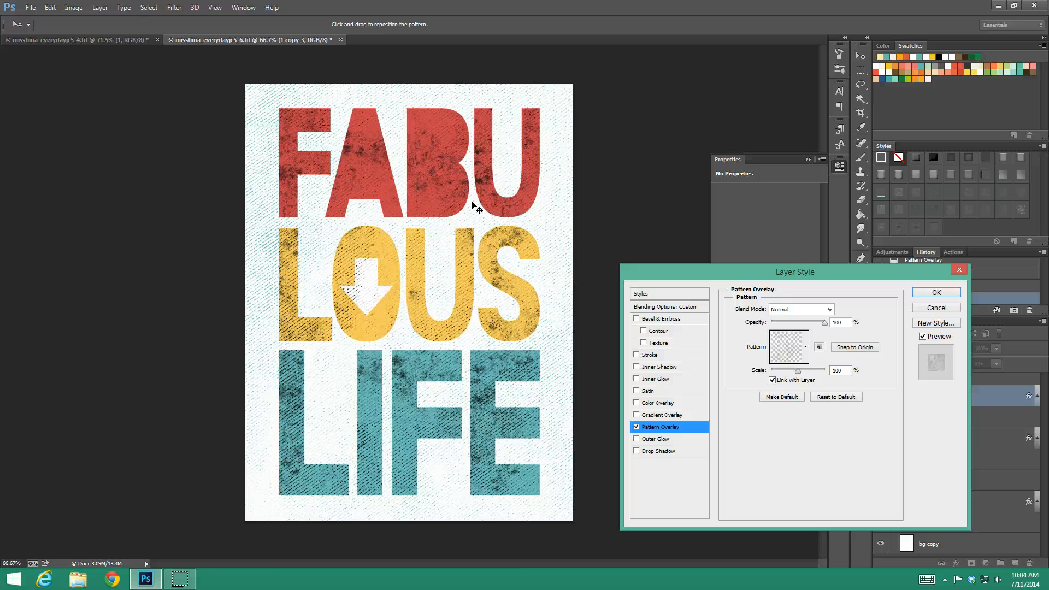
{"action": "left_click", "coordinate": [929, 292]}
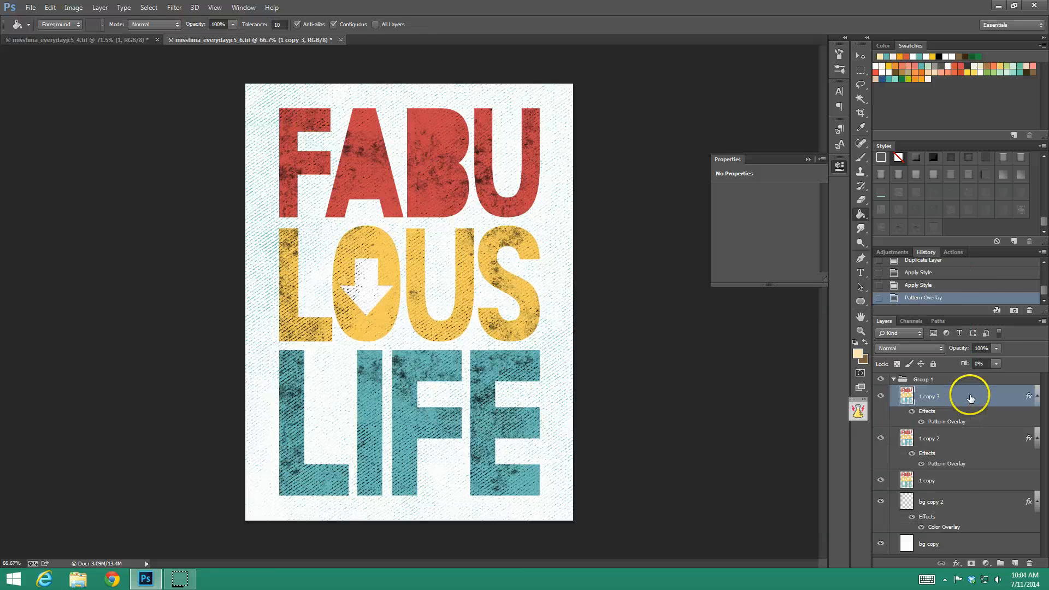
Step: Duplicate the 1 copy 3 layer and apply a cracked, scratched texture style to the copy
{"action": "right_click", "coordinate": [970, 398]}
{"action": "left_click", "coordinate": [918, 158]}
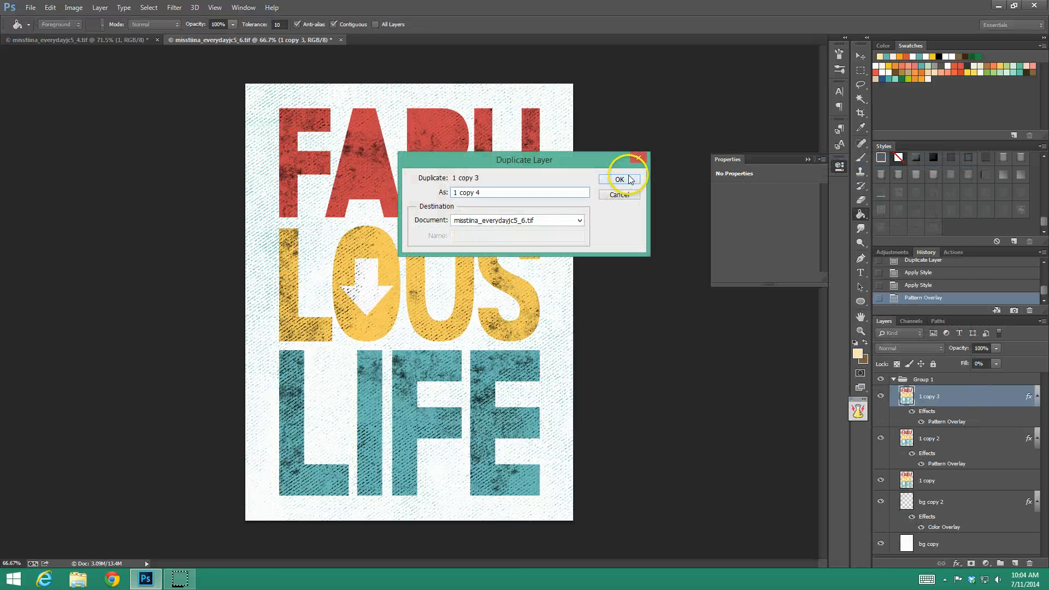
{"action": "left_click", "coordinate": [619, 179]}
{"action": "left_click", "coordinate": [933, 208]}
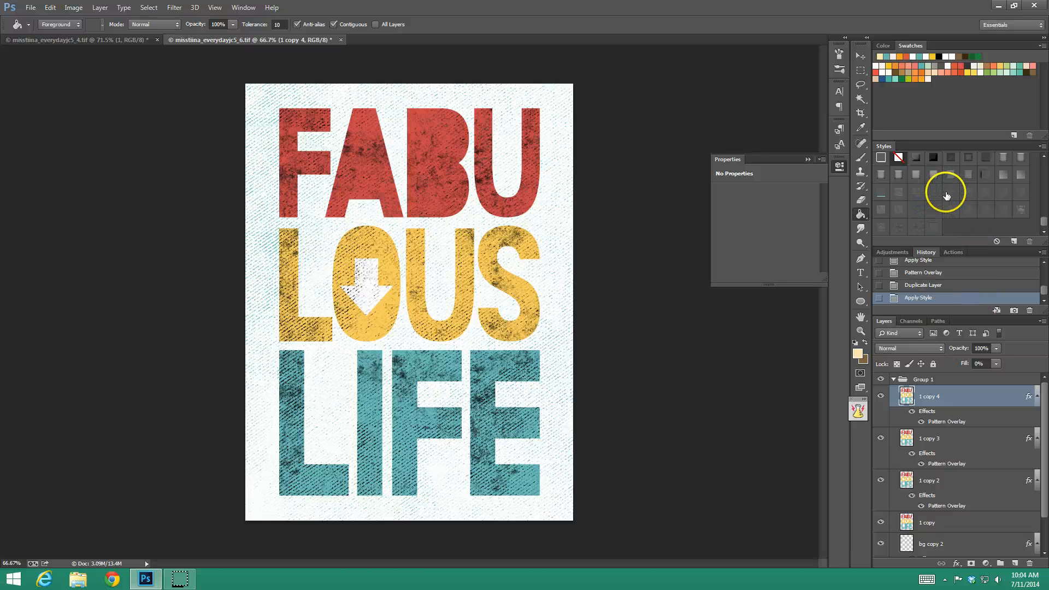
Step: Set the 1 copy 4 layer's Pattern Overlay scale to 50% and reposition the cracked pattern across the lettering
{"action": "double_click", "coordinate": [988, 402]}
{"action": "left_click", "coordinate": [678, 427]}
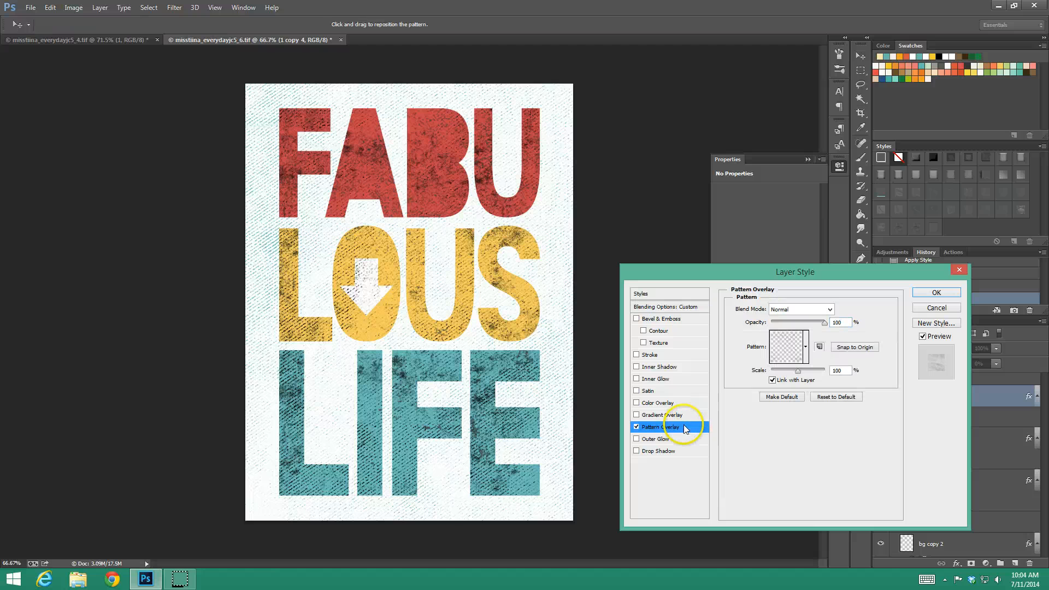
{"action": "double_click", "coordinate": [839, 370]}
{"action": "type", "text": "50"}
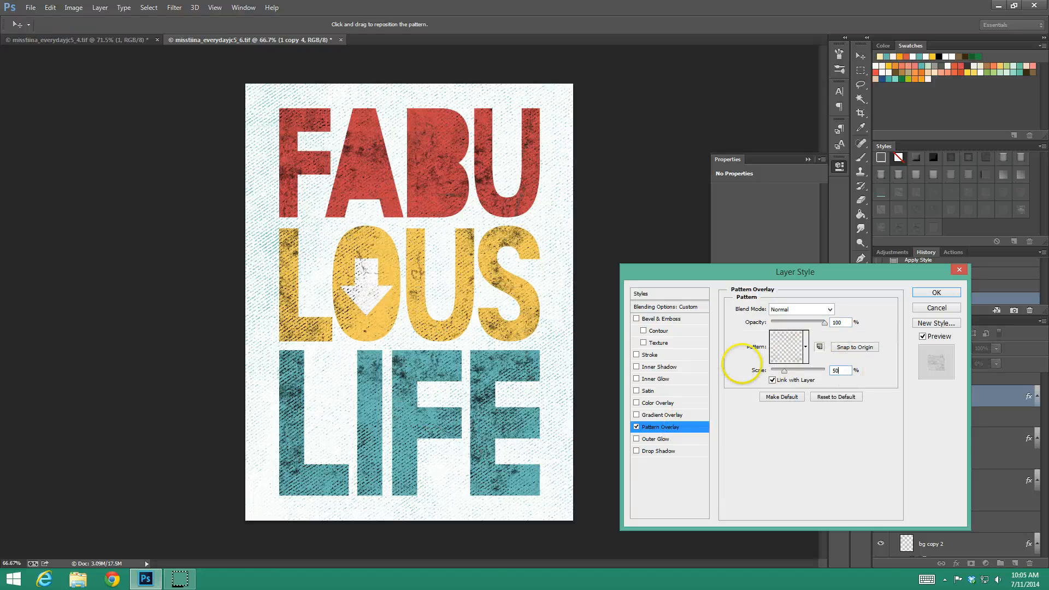
{"action": "left_click_drag", "start_coordinate": [451, 211], "coordinate": [455, 184]}
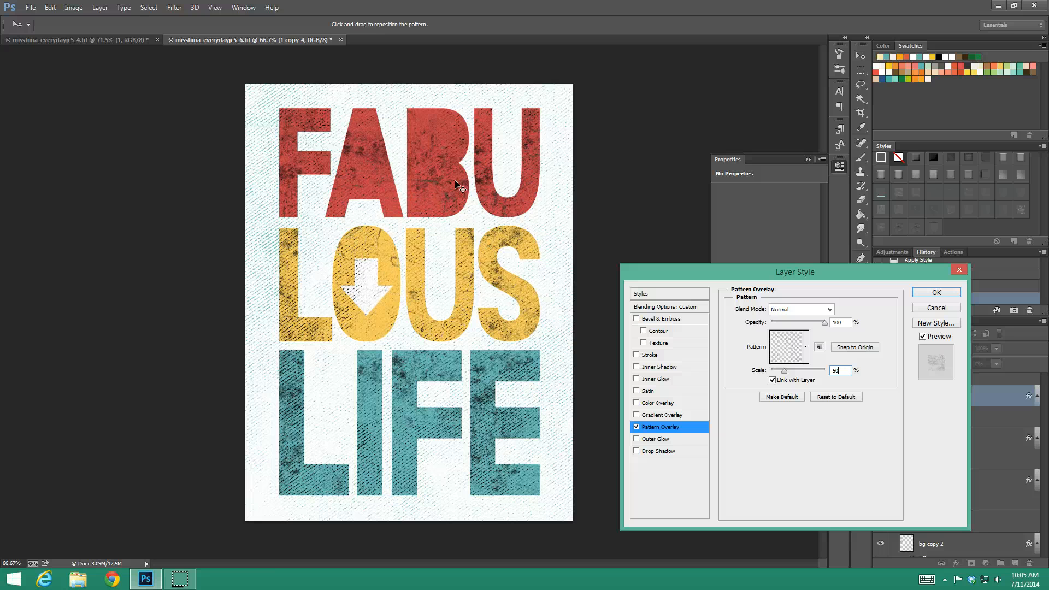
{"action": "left_click_drag", "start_coordinate": [455, 180], "coordinate": [434, 200]}
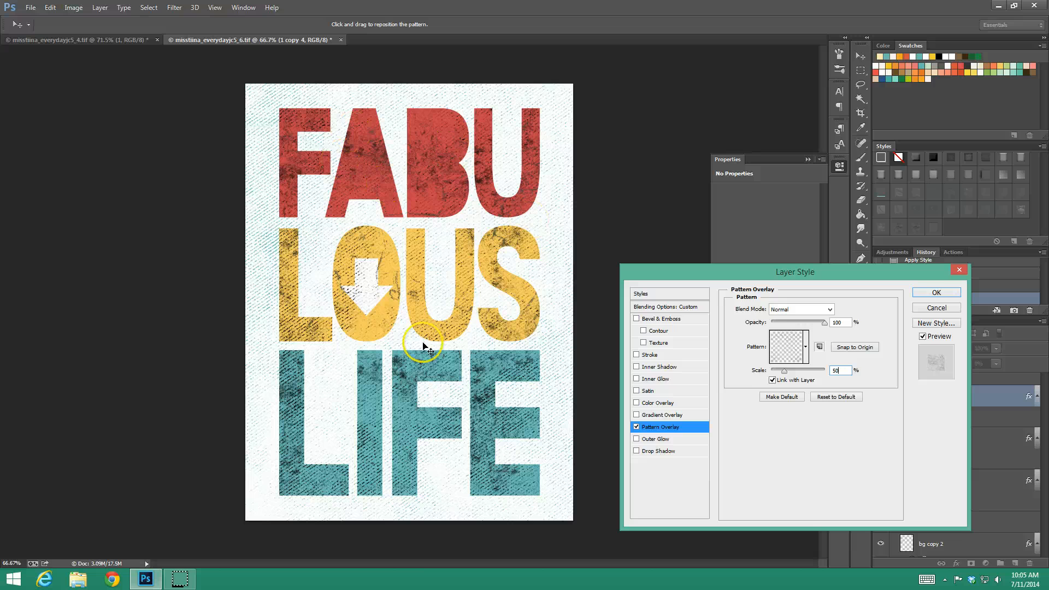
{"action": "left_click", "coordinate": [936, 292]}
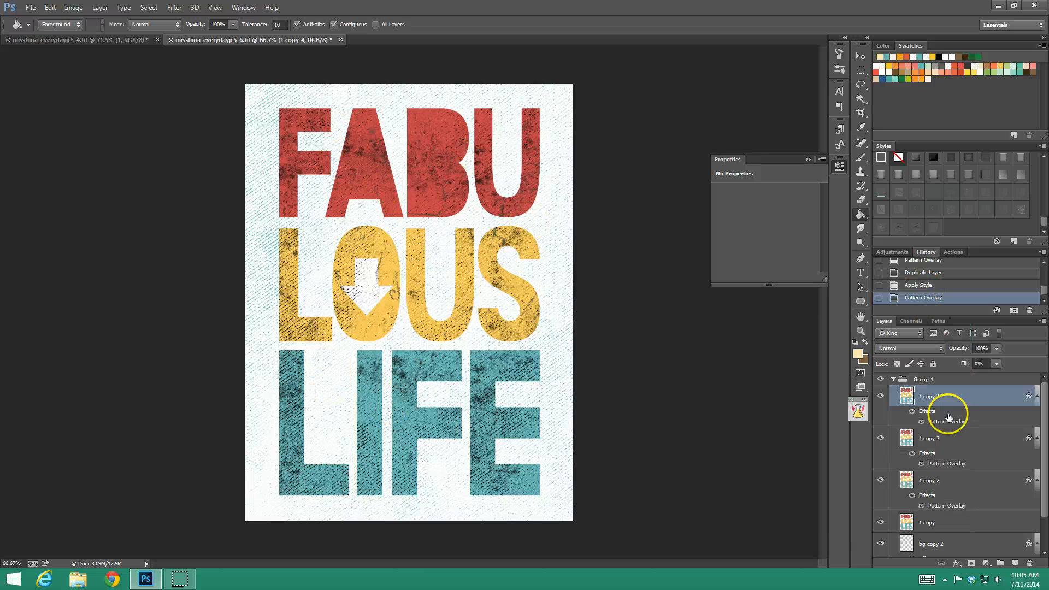
Step: Merge the 1 copy 4, 1 copy 3 and 1 copy 2 texture layers into one layer
{"action": "left_click", "coordinate": [983, 481], "text": "shift"}
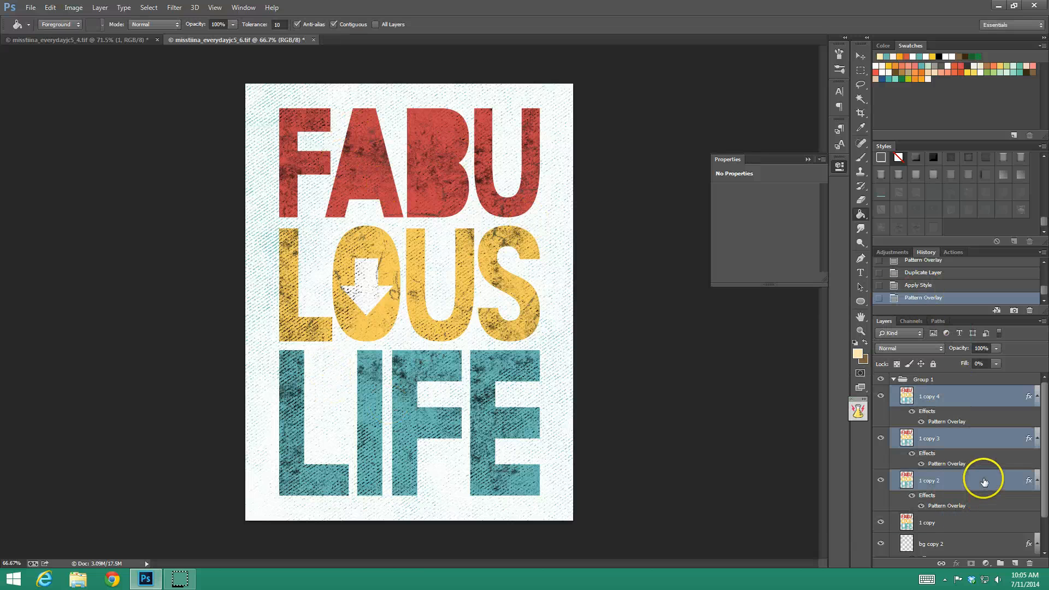
{"action": "right_click", "coordinate": [984, 482]}
{"action": "left_click", "coordinate": [950, 302]}
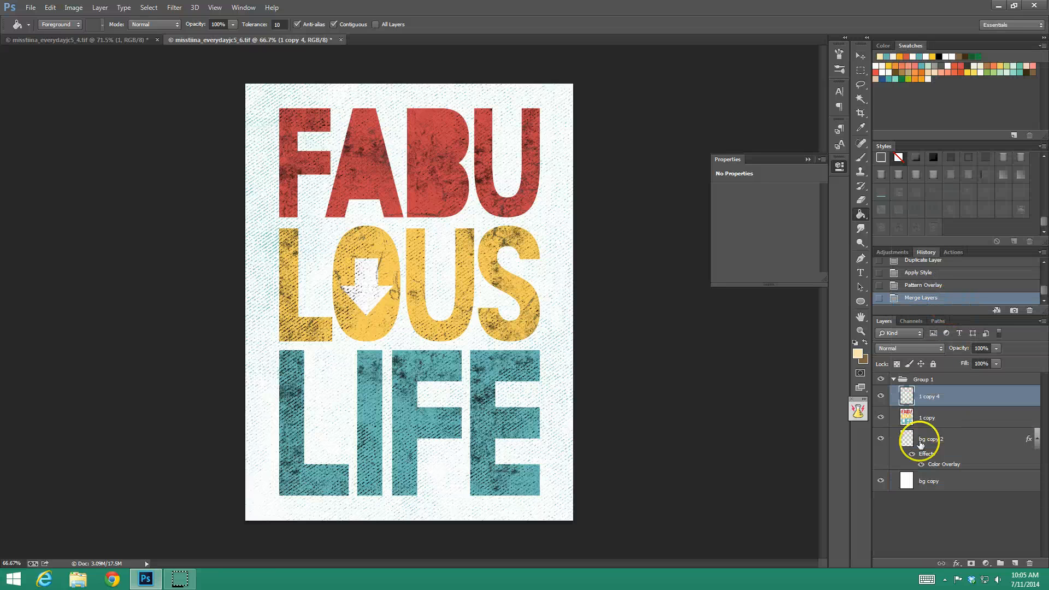
Step: Hide the 1 copy lettering layer so only the merged texture shows on the background
{"action": "left_click", "coordinate": [881, 418]}
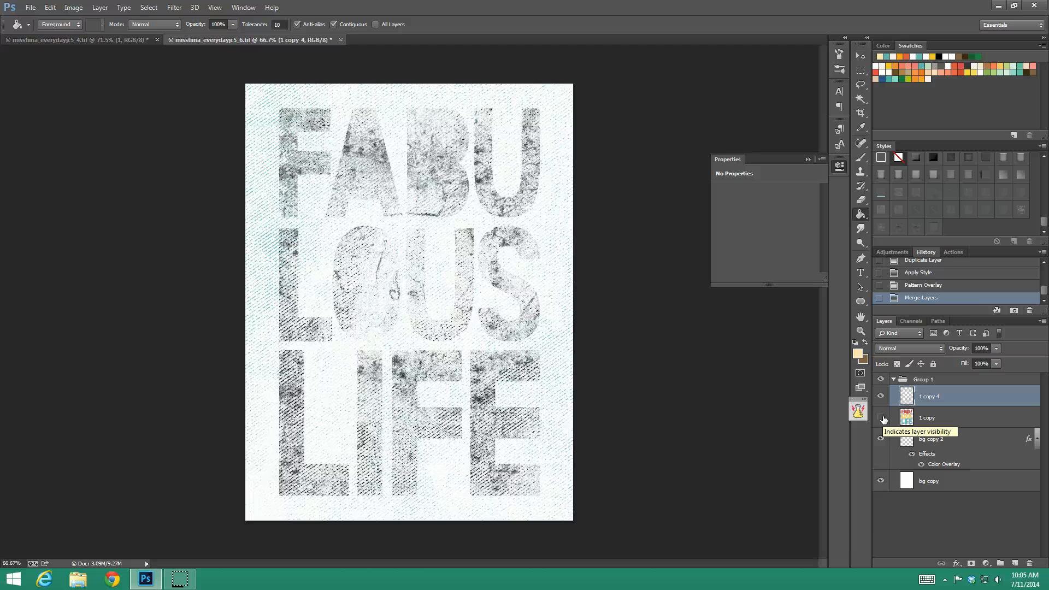
Step: Try teal, yellow, orange and blue (17588e) Color Overlays on the 1 copy 4 texture, and revert to the merged state
{"action": "double_click", "coordinate": [1007, 396]}
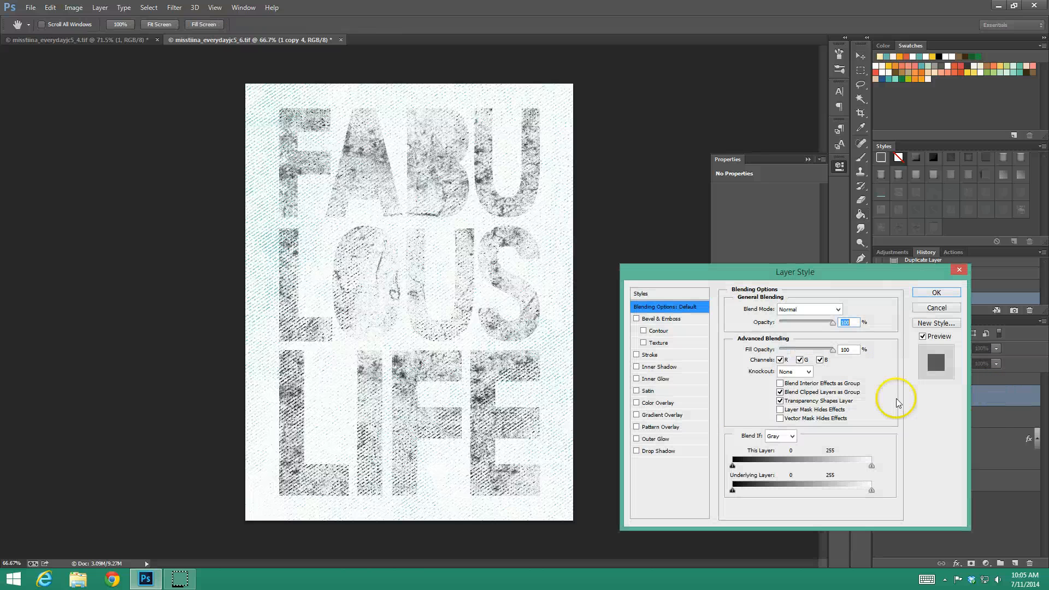
{"action": "left_click", "coordinate": [661, 403]}
{"action": "left_click", "coordinate": [845, 309]}
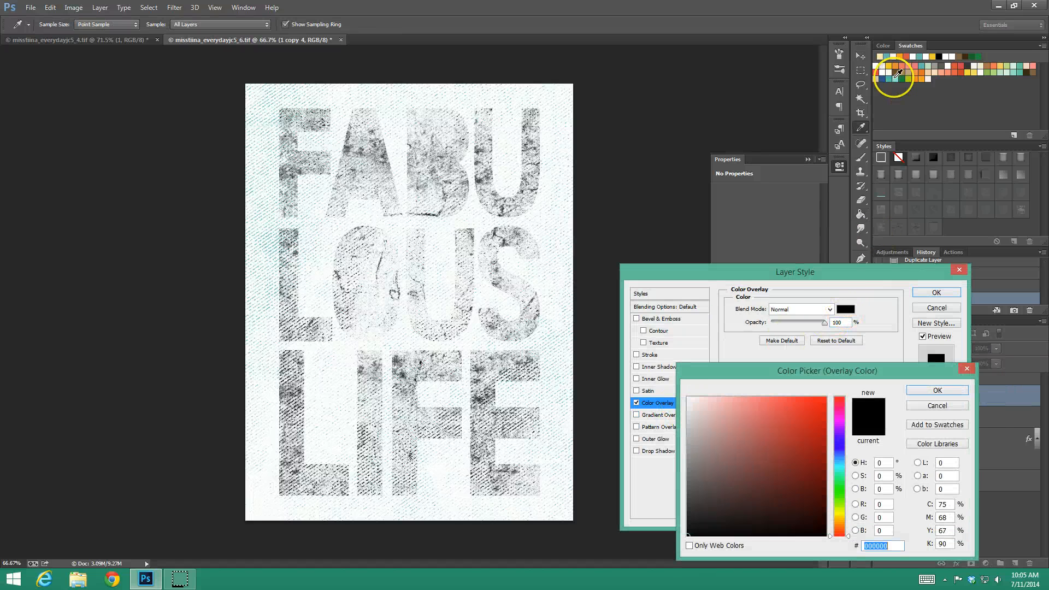
{"action": "left_click", "coordinate": [921, 62]}
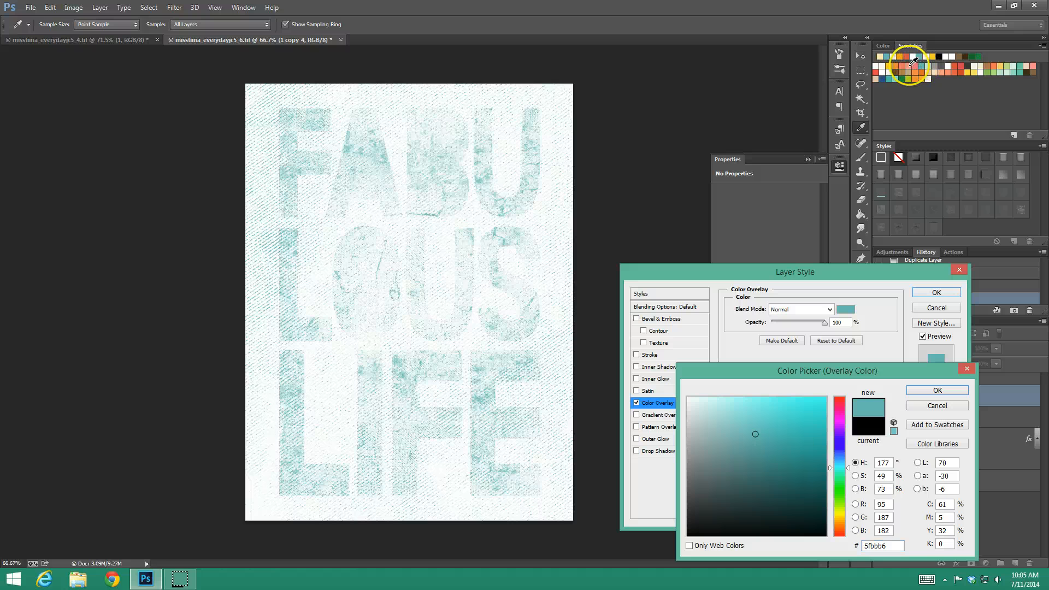
{"action": "left_click", "coordinate": [908, 62]}
{"action": "left_click", "coordinate": [902, 63]}
{"action": "left_click", "coordinate": [892, 62]}
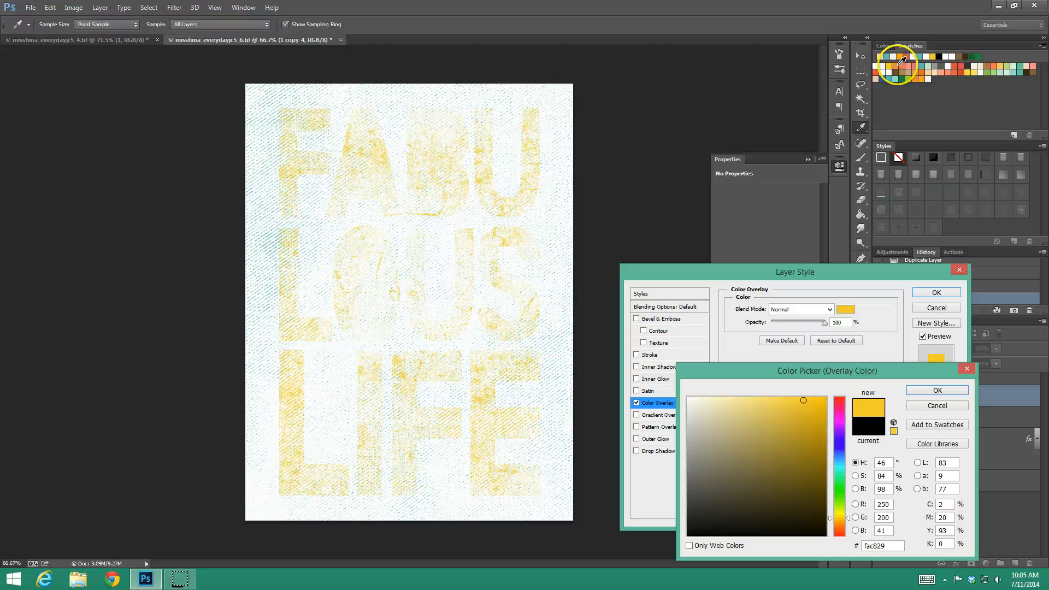
{"action": "left_click", "coordinate": [899, 62]}
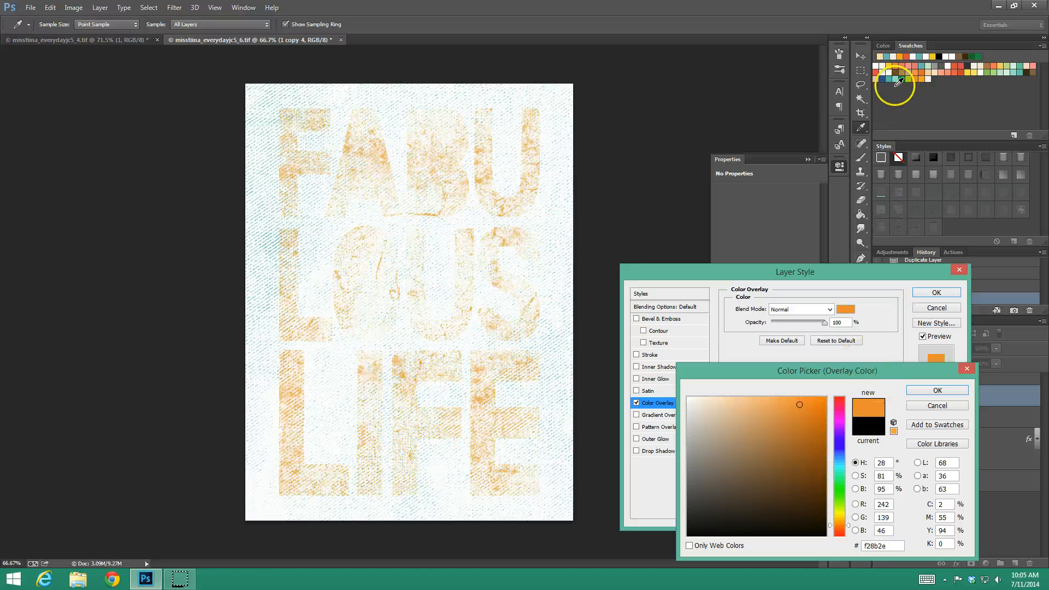
{"action": "left_click", "coordinate": [883, 79]}
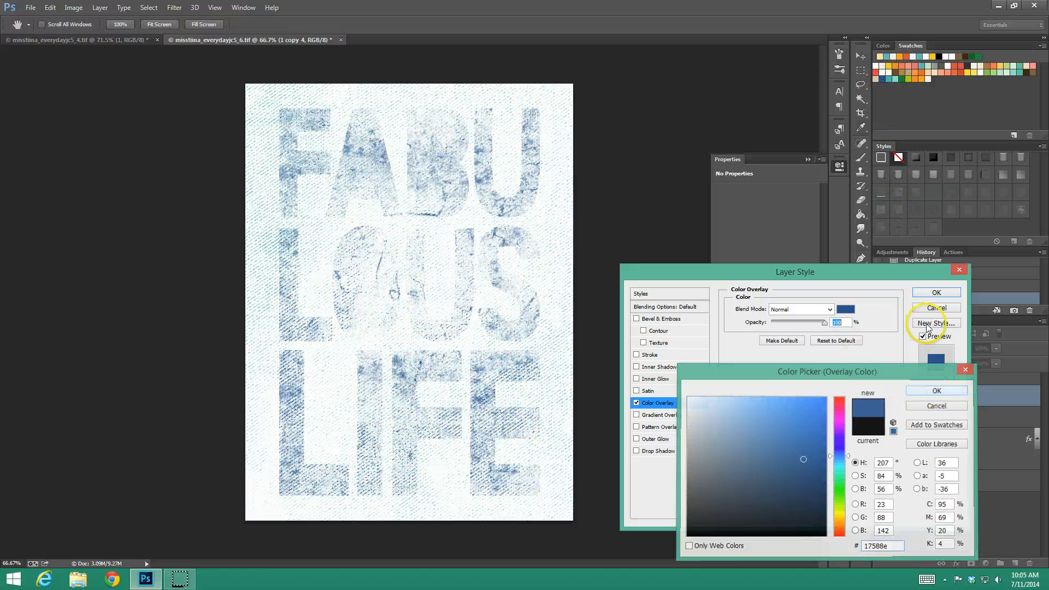
{"action": "key", "text": "Return"}
{"action": "left_click", "coordinate": [936, 293]}
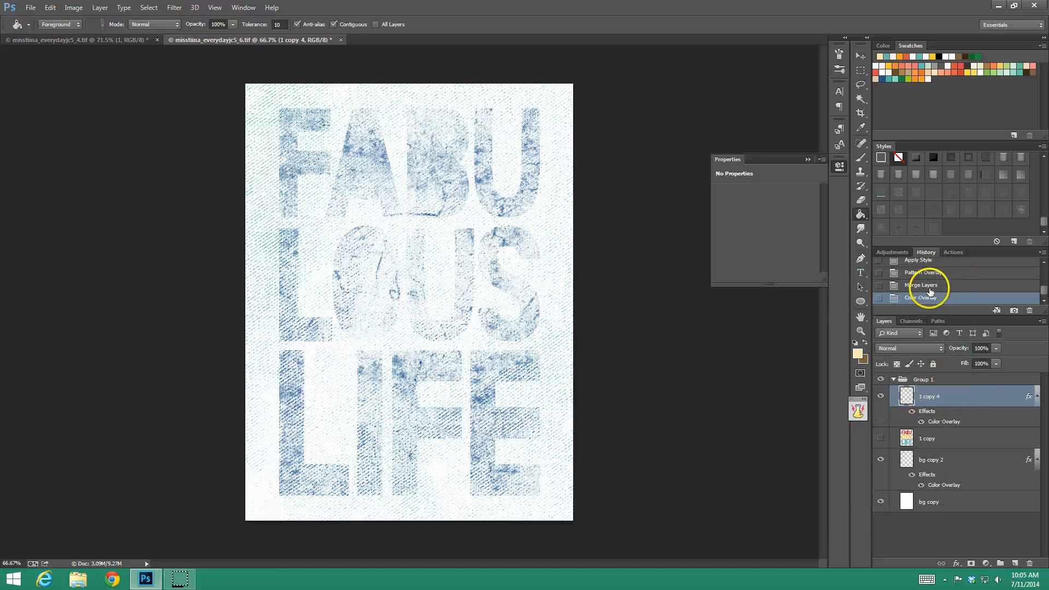
{"action": "left_click", "coordinate": [930, 286]}
Step: Add a new layer clipped to 1 copy 4 and choose a hard round 89 px brush at 100% hardness
{"action": "left_click", "coordinate": [1013, 562]}
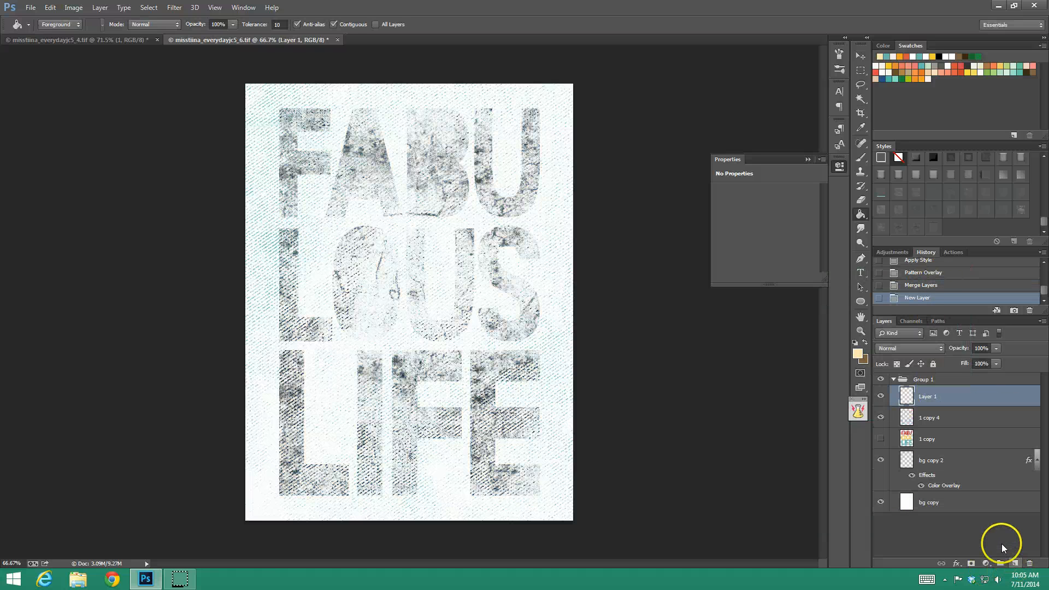
{"action": "key", "text": "ctrl+alt+g"}
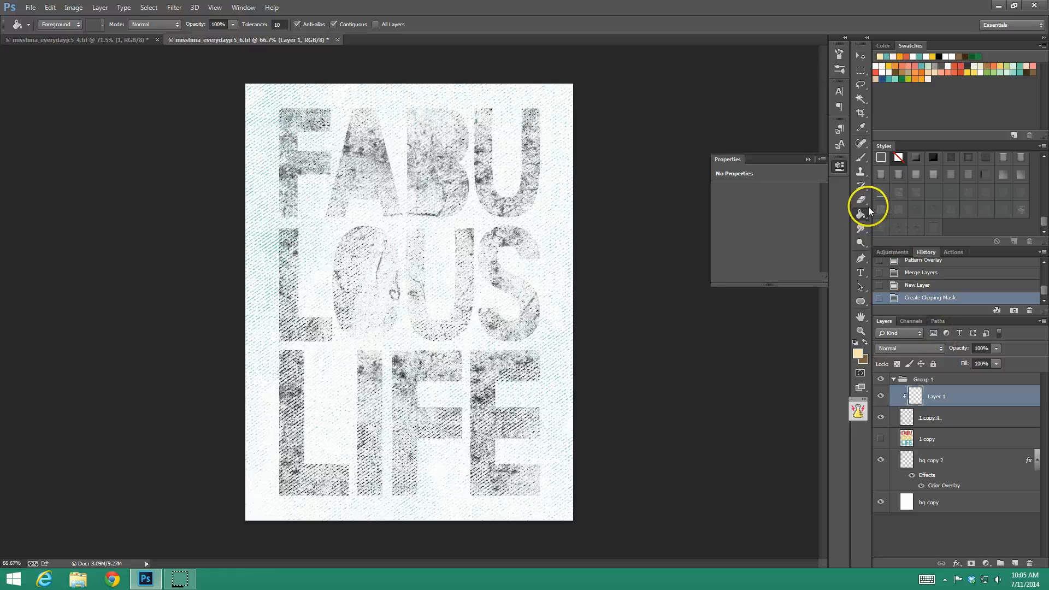
{"action": "left_click", "coordinate": [861, 158]}
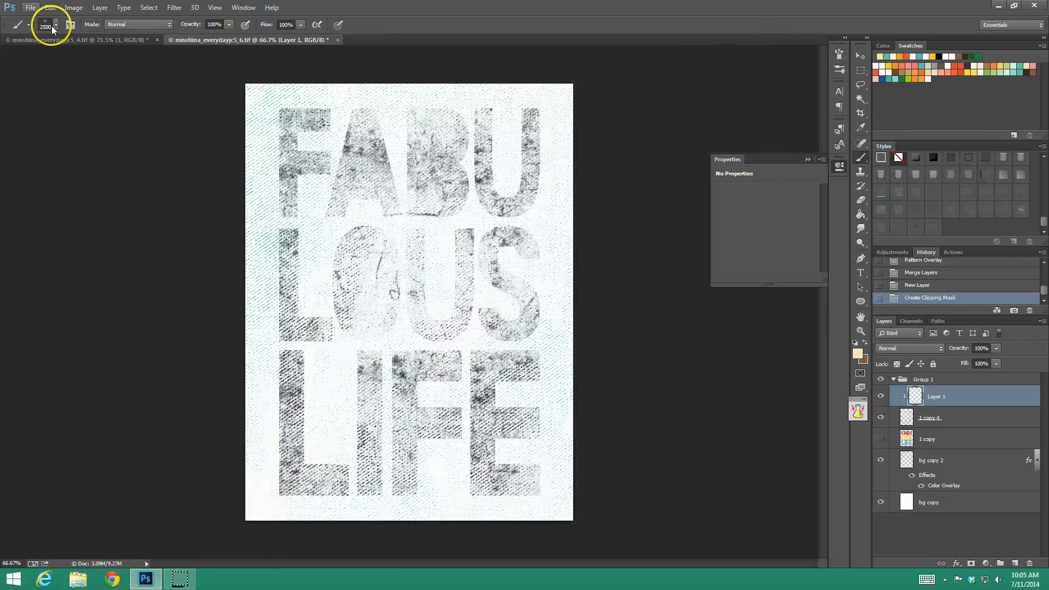
{"action": "left_click", "coordinate": [52, 25]}
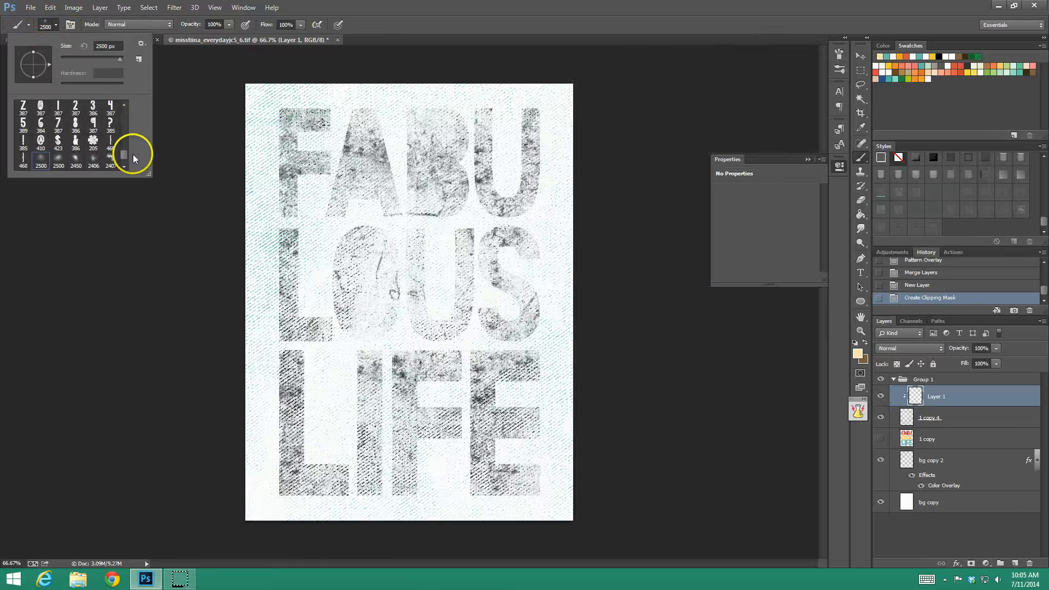
{"action": "left_click", "coordinate": [115, 104]}
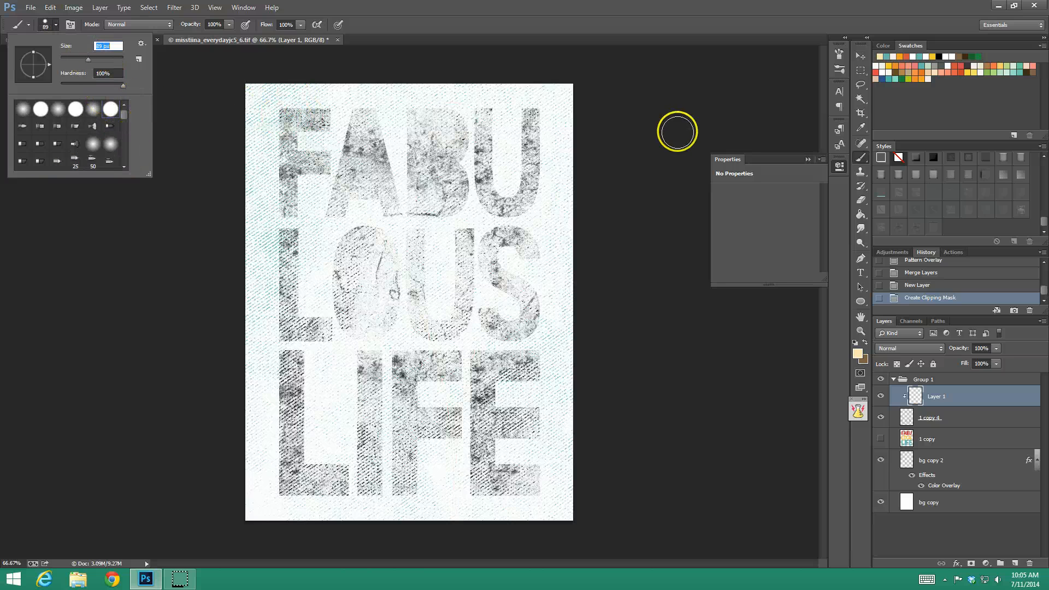
Step: Paint the FABU texture dark blue on the clipped layer
{"action": "left_click", "coordinate": [883, 78]}
{"action": "mouse_move", "coordinate": [304, 112]}
{"action": "left_mouse_down"}
{"action": "mouse_move", "coordinate": [278, 116]}
{"action": "mouse_move", "coordinate": [290, 170]}
{"action": "left_mouse_up"}
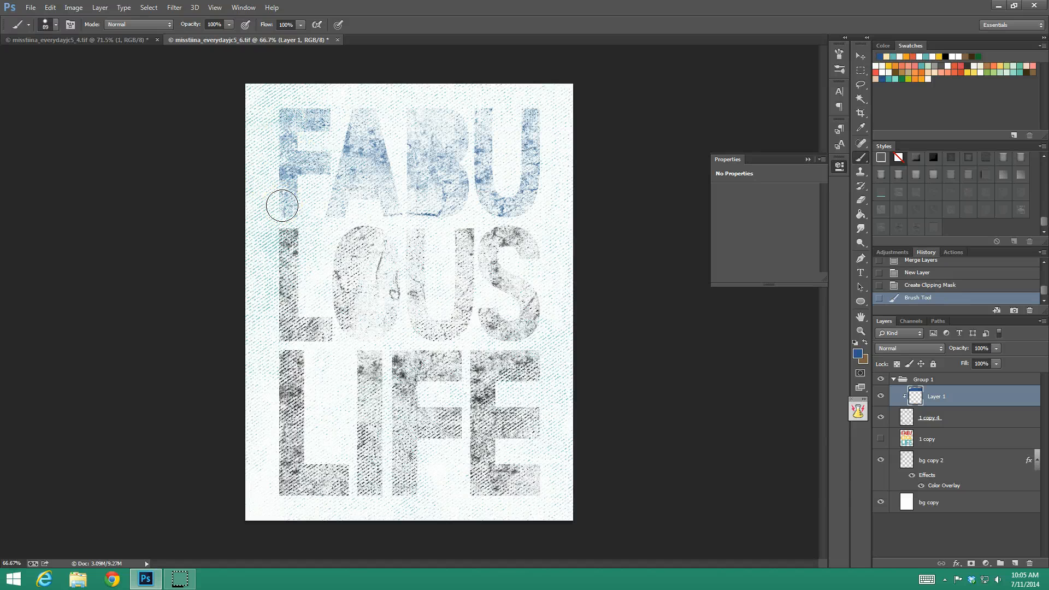
{"action": "left_click_drag", "start_coordinate": [282, 205], "coordinate": [346, 176]}
Step: Paint the LOUS texture orange on the clipped layer
{"action": "left_click", "coordinate": [920, 79]}
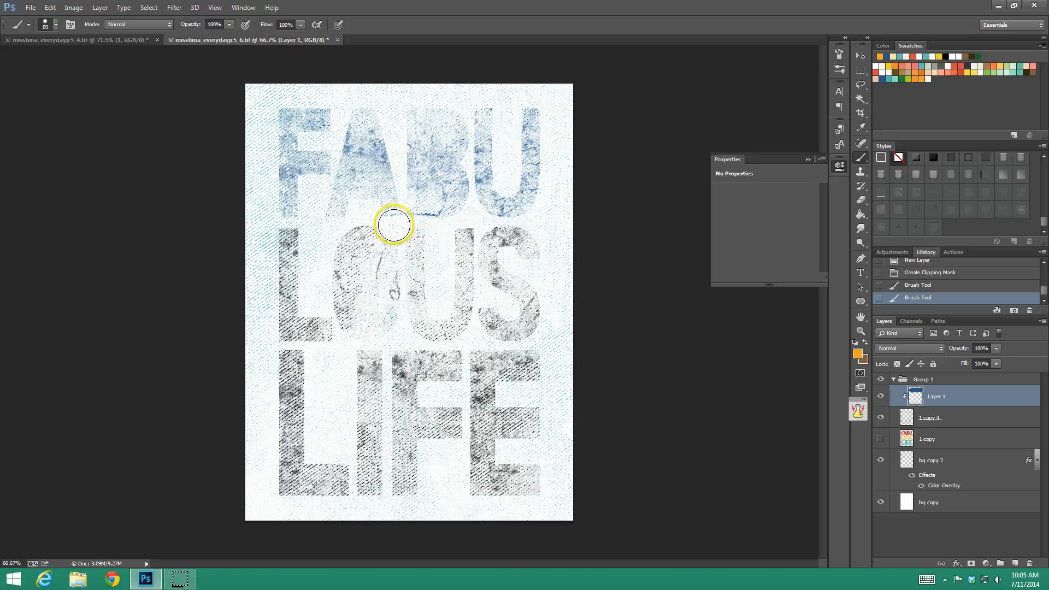
{"action": "left_click_drag", "start_coordinate": [272, 237], "coordinate": [272, 239]}
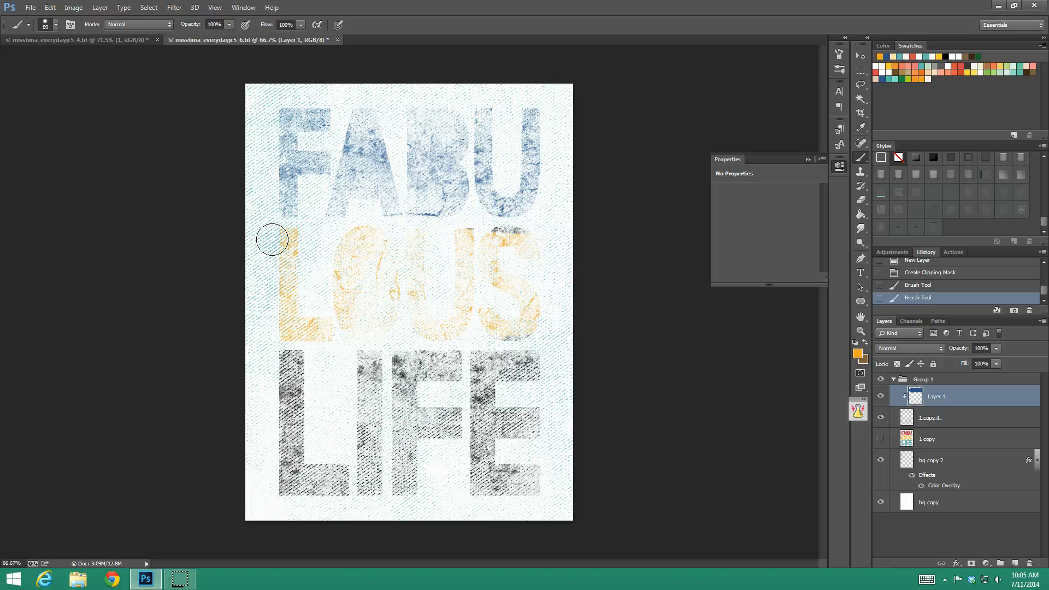
{"action": "mouse_move", "coordinate": [272, 239]}
{"action": "left_mouse_down"}
{"action": "mouse_move", "coordinate": [488, 236]}
{"action": "mouse_move", "coordinate": [452, 239]}
{"action": "mouse_move", "coordinate": [544, 253]}
{"action": "left_mouse_up"}
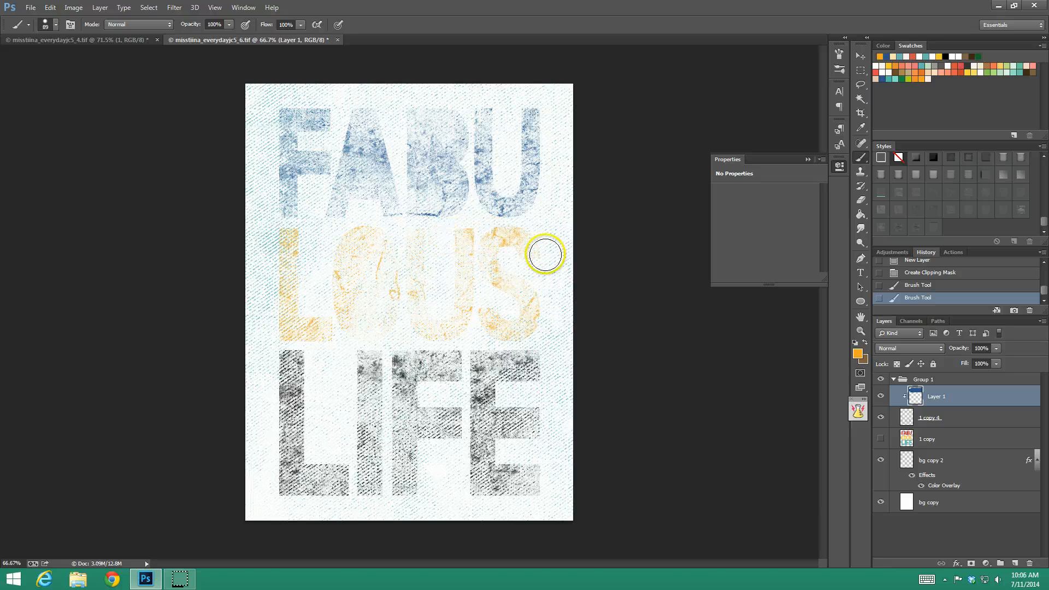
Step: Paint the LIFE texture green on the clipped layer
{"action": "left_click", "coordinate": [902, 77]}
{"action": "mouse_move", "coordinate": [540, 364]}
{"action": "left_mouse_down"}
{"action": "mouse_move", "coordinate": [264, 363]}
{"action": "mouse_move", "coordinate": [538, 403]}
{"action": "mouse_move", "coordinate": [279, 454]}
{"action": "mouse_move", "coordinate": [366, 480]}
{"action": "mouse_move", "coordinate": [276, 485]}
{"action": "left_mouse_up"}
{"action": "mouse_move", "coordinate": [267, 363]}
{"action": "left_mouse_down"}
{"action": "mouse_move", "coordinate": [333, 429]}
{"action": "mouse_move", "coordinate": [331, 473]}
{"action": "mouse_move", "coordinate": [552, 477]}
{"action": "left_mouse_up"}
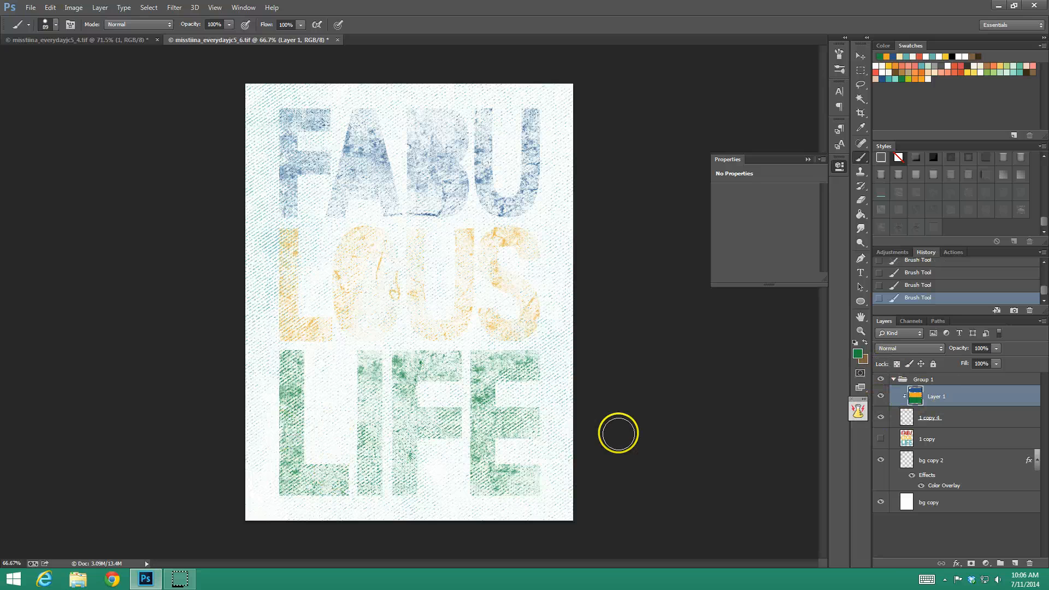
Step: Compare the artwork with and without the bg copy 2 background texture
{"action": "left_click", "coordinate": [923, 463]}
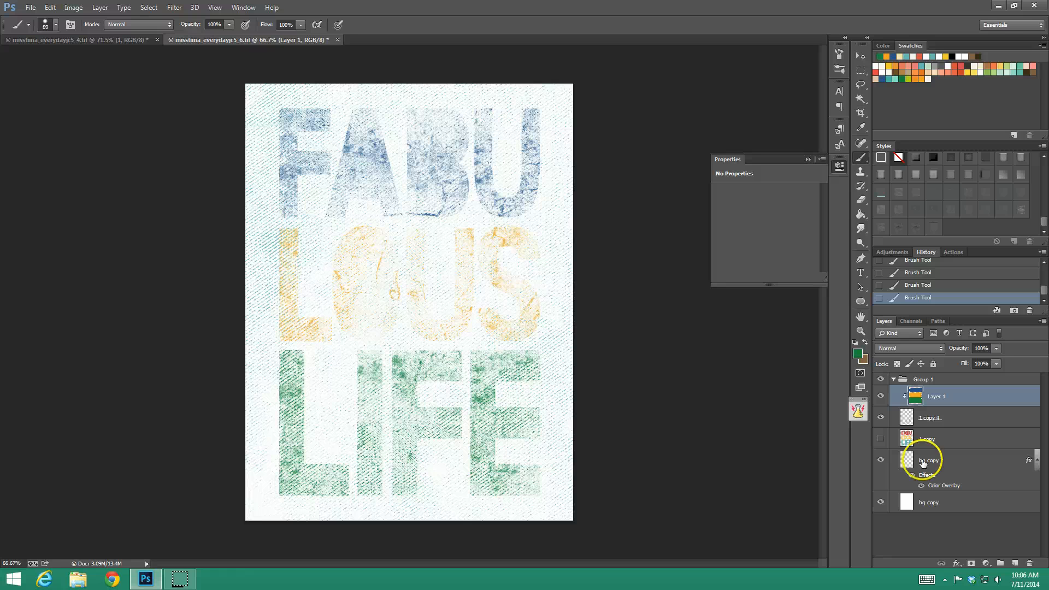
{"action": "left_click", "coordinate": [885, 460]}
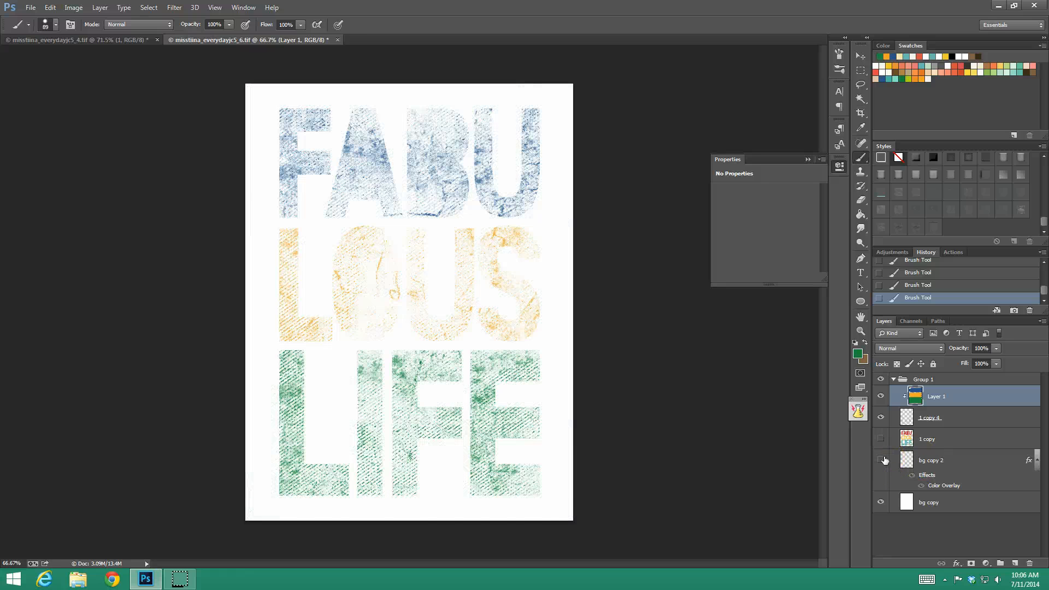
{"action": "left_click", "coordinate": [884, 460]}
{"action": "left_click", "coordinate": [885, 460]}
{"action": "left_click", "coordinate": [884, 460]}
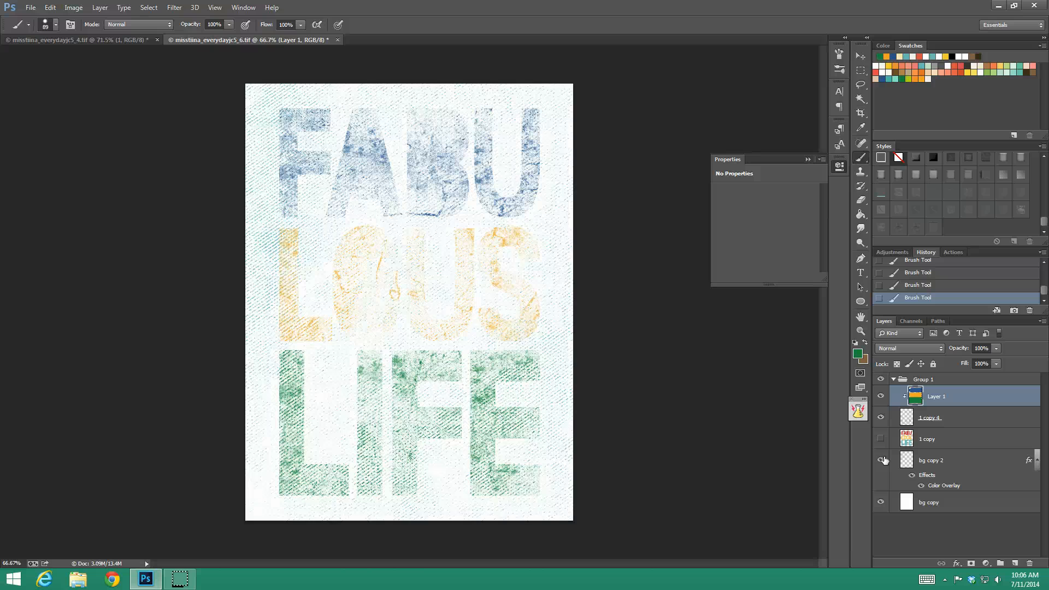
{"action": "left_click", "coordinate": [885, 460]}
{"action": "left_click", "coordinate": [885, 460]}
Step: Try dark brown and dark gray fills on the bg copy layer with bg copy 2 hidden, and revert to before the fills
{"action": "left_click", "coordinate": [960, 504]}
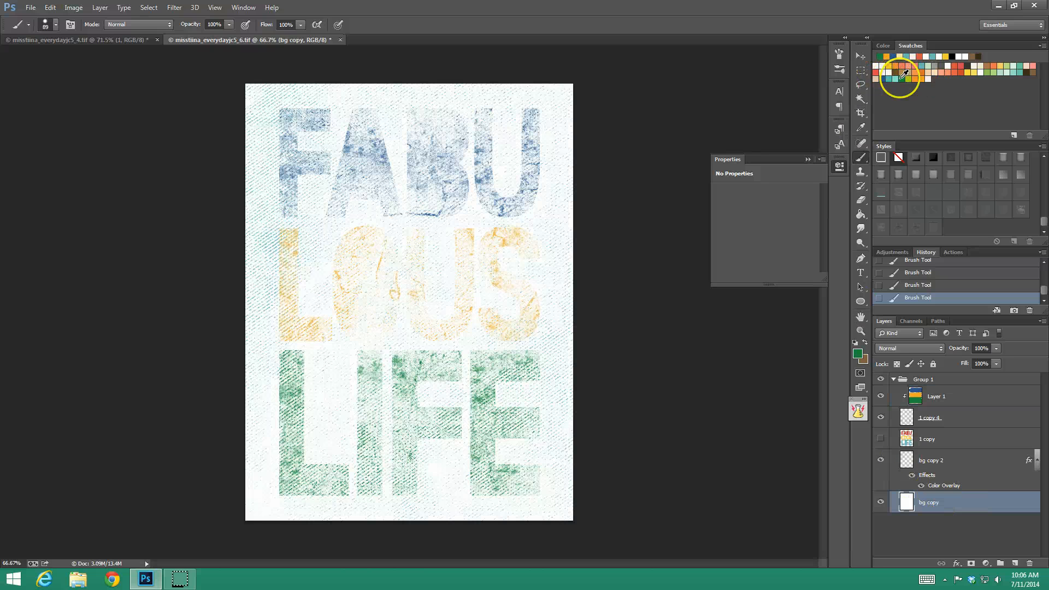
{"action": "left_click", "coordinate": [1026, 71]}
{"action": "left_click", "coordinate": [861, 214]}
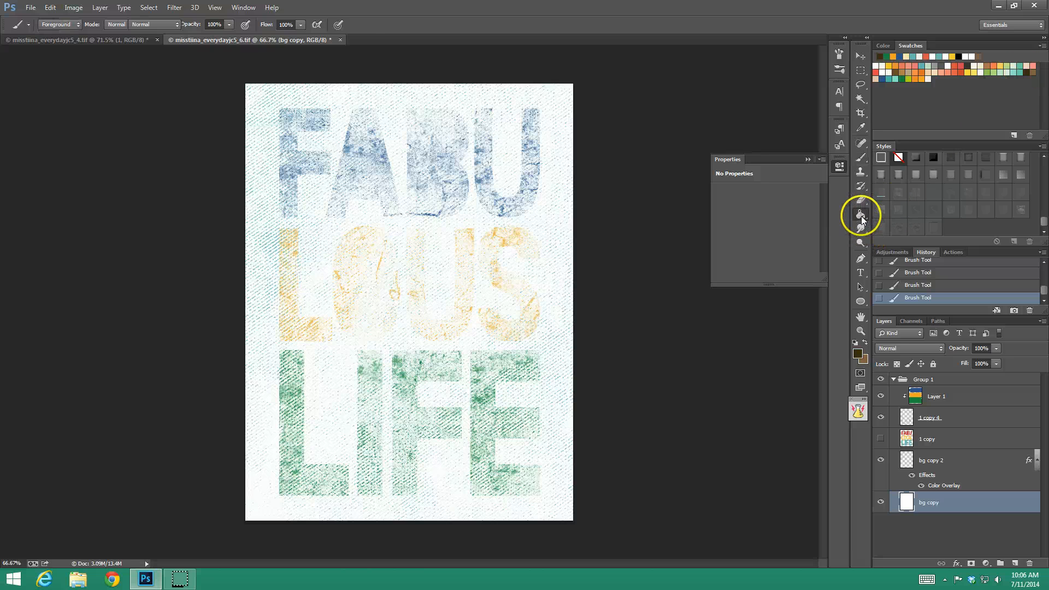
{"action": "left_click", "coordinate": [416, 238]}
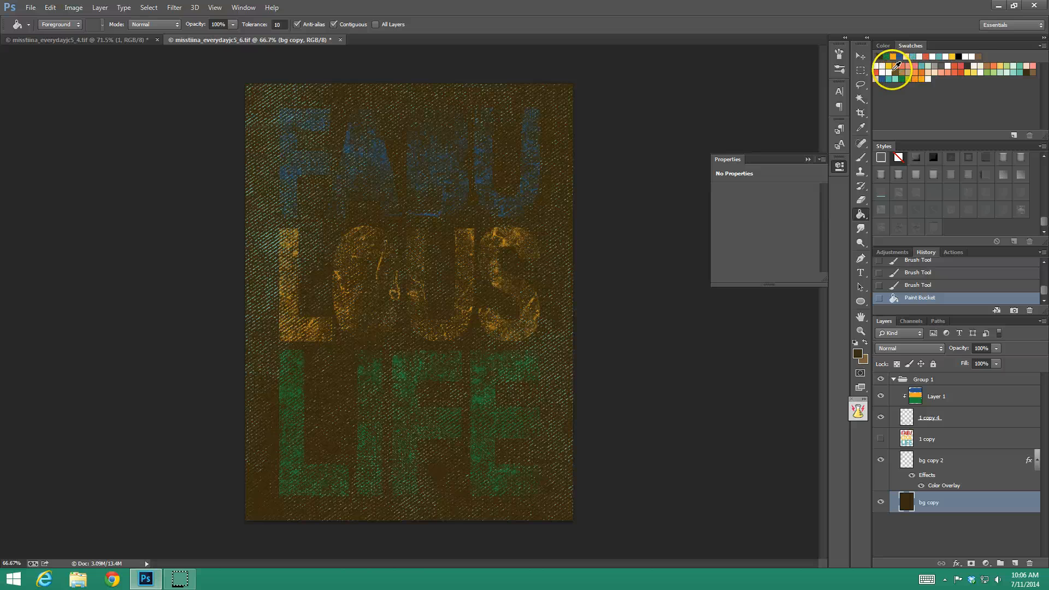
{"action": "left_click", "coordinate": [960, 57]}
{"action": "left_click", "coordinate": [418, 257]}
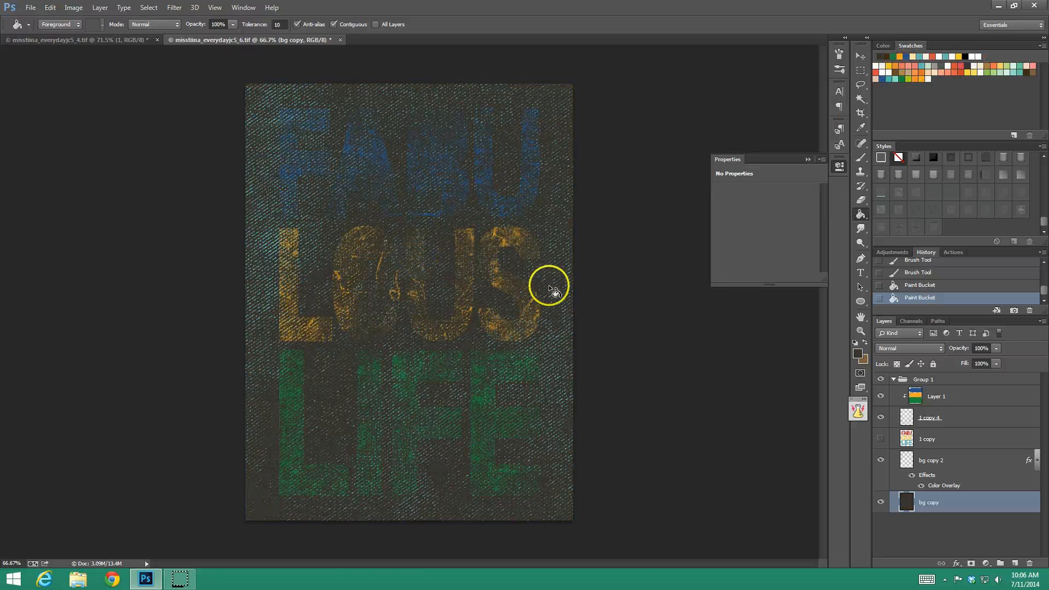
{"action": "left_click", "coordinate": [881, 460]}
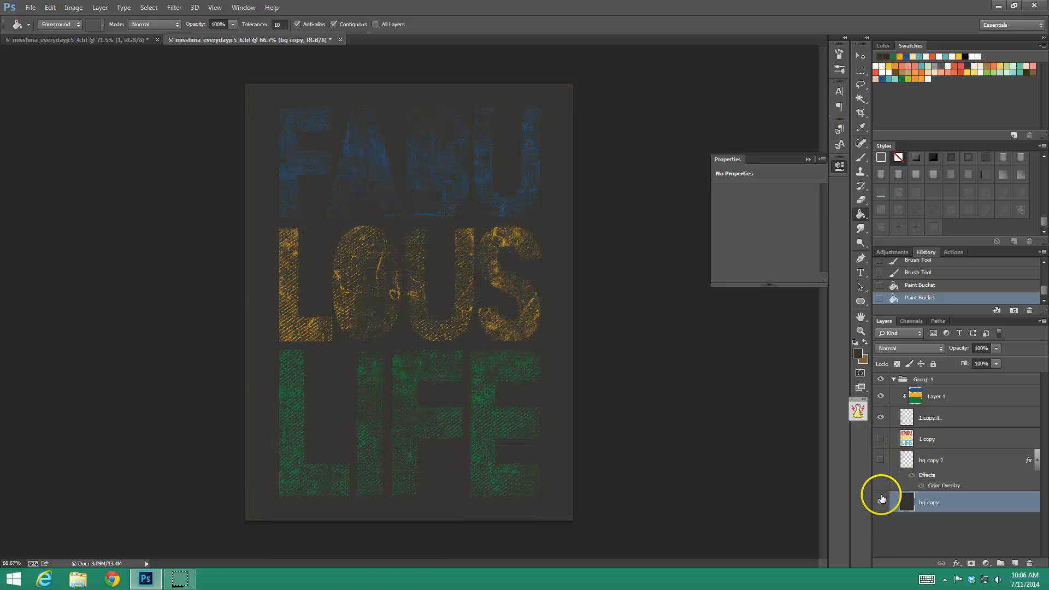
{"action": "left_click", "coordinate": [911, 275]}
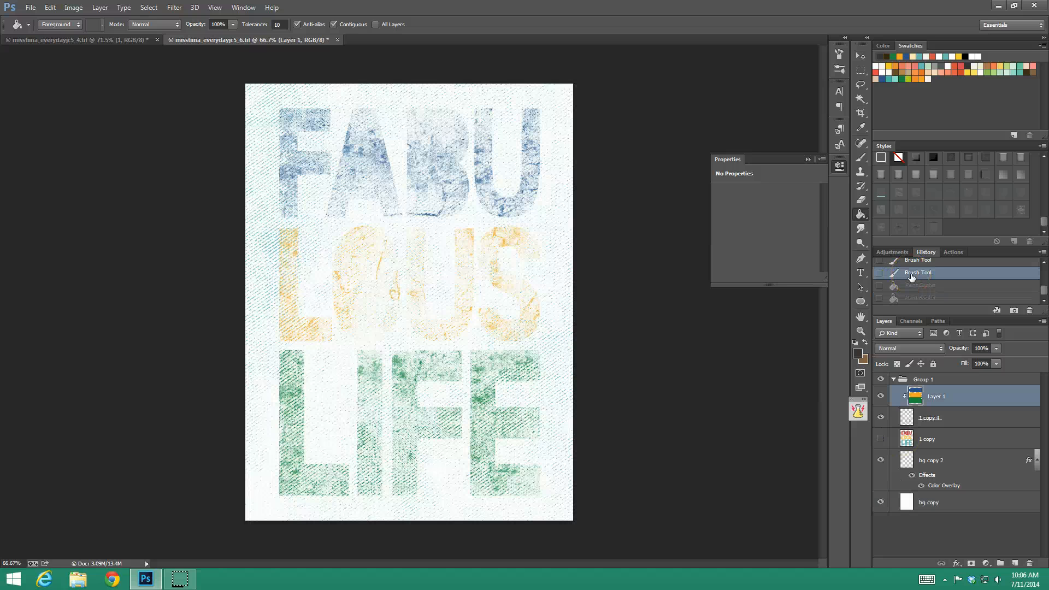